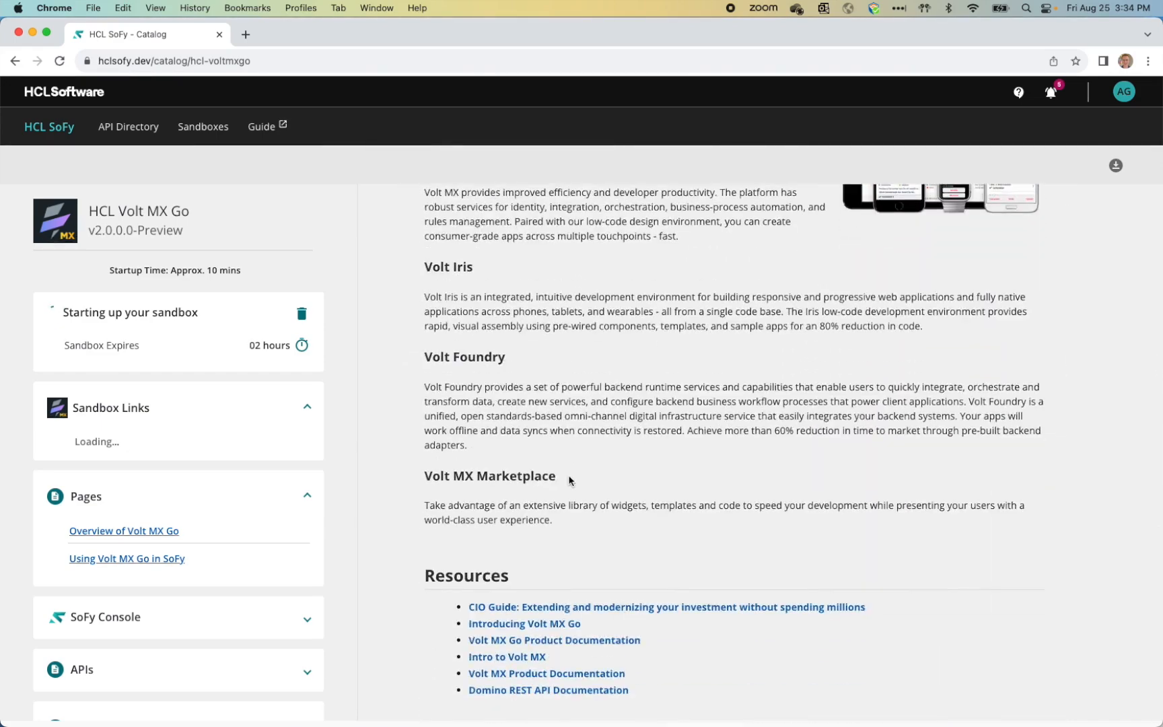
# Step: Open the 'Using Volt MX Go in SoFy' guide while the sandbox starts up
pyautogui.click(156, 561)
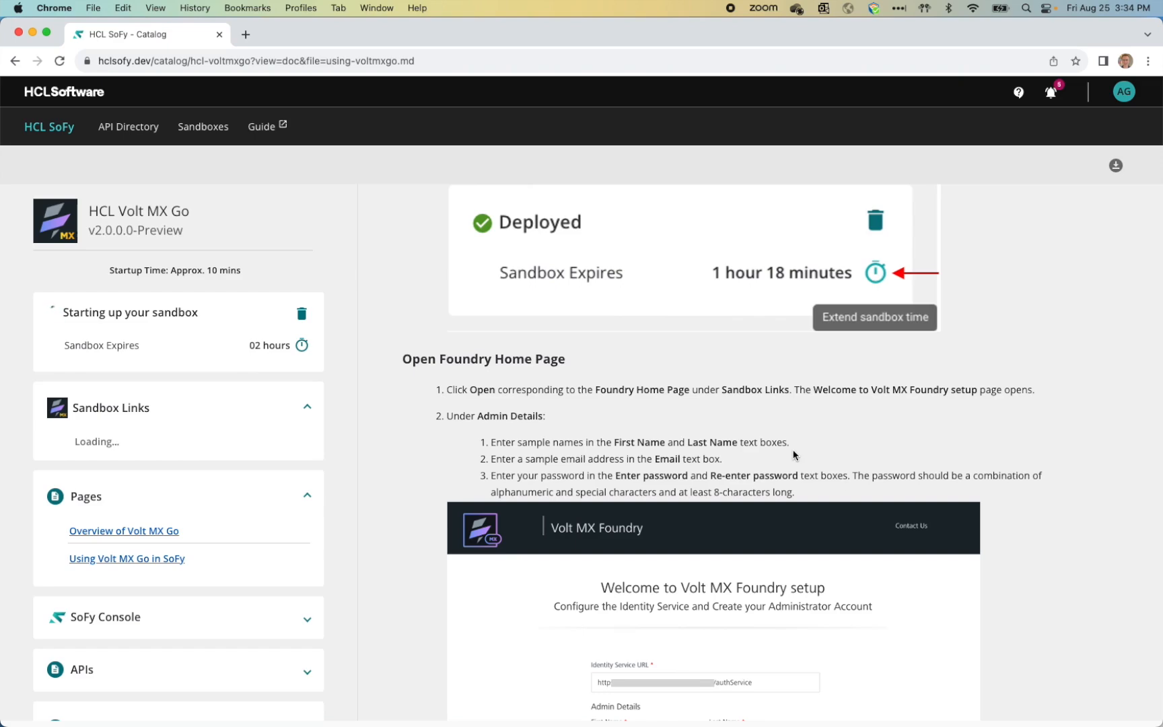
# Step: Scroll through the 'Using HCL Volt MX Go in SoFy' guide and return to its top
pyautogui.scroll(3, 744, 385)
pyautogui.scroll(15, 745, 389)
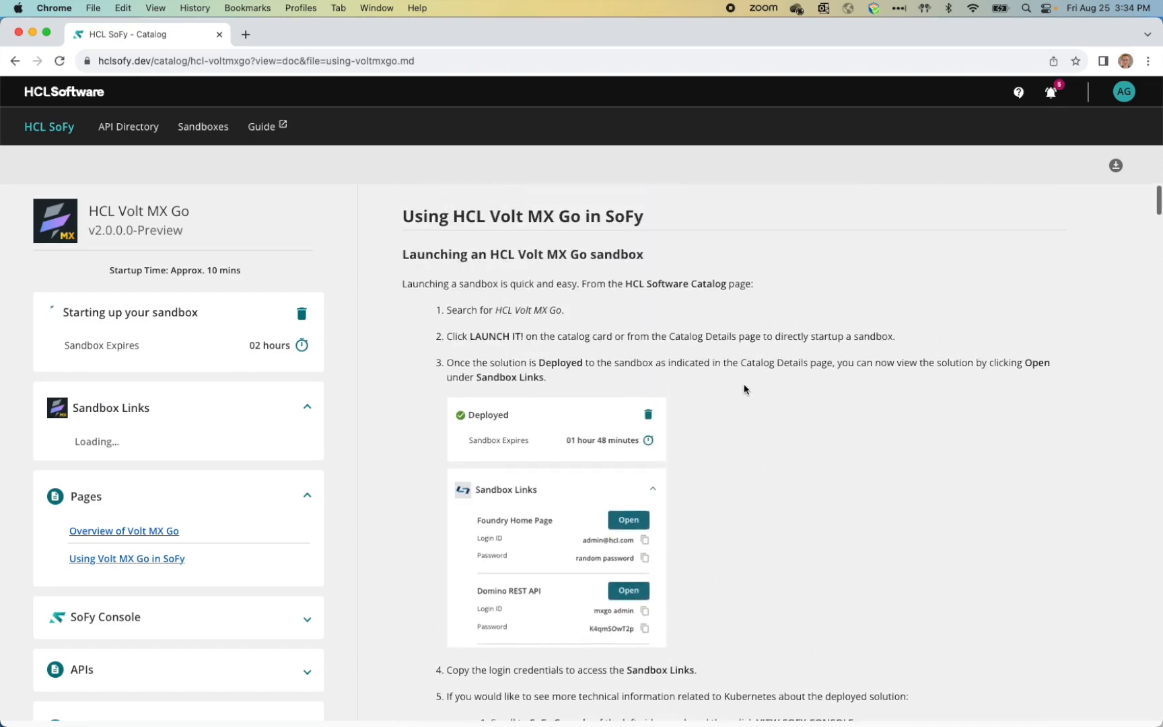
pyautogui.scroll(-15, 745, 389)
pyautogui.scroll(-15, 745, 389)
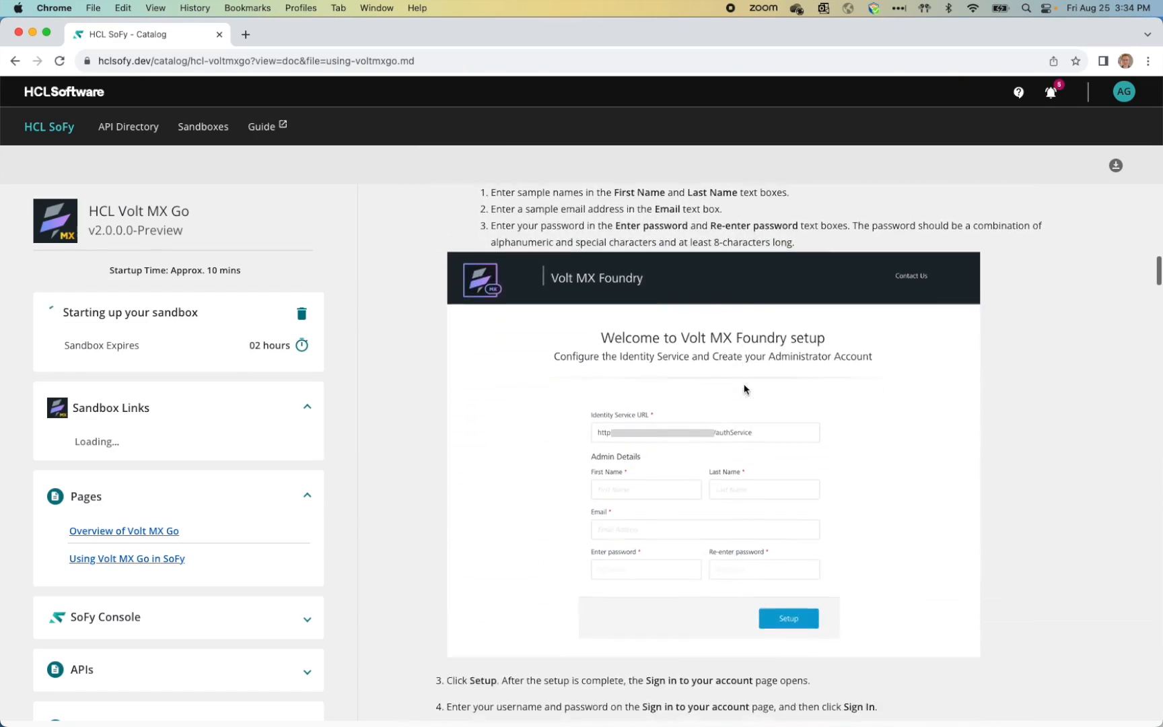
pyautogui.scroll(-15, 744, 389)
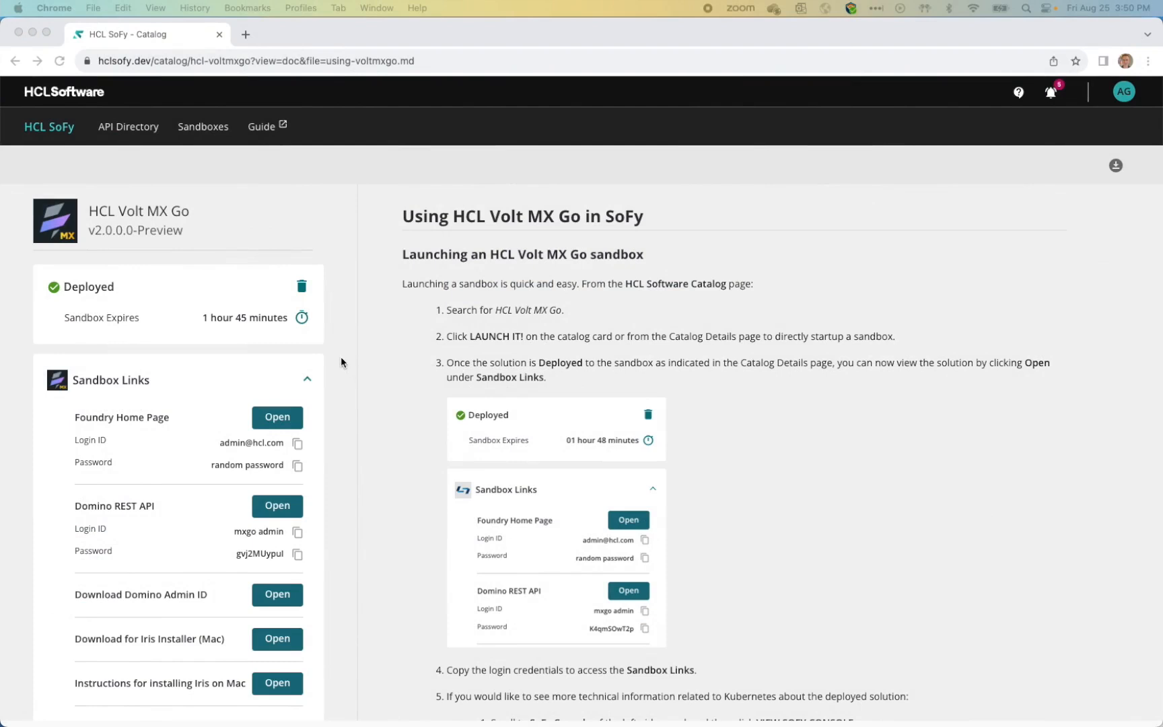
# Step: Extend the sandbox by 24 hours and review the Foundry and Domino sandbox links
pyautogui.click(301, 319)
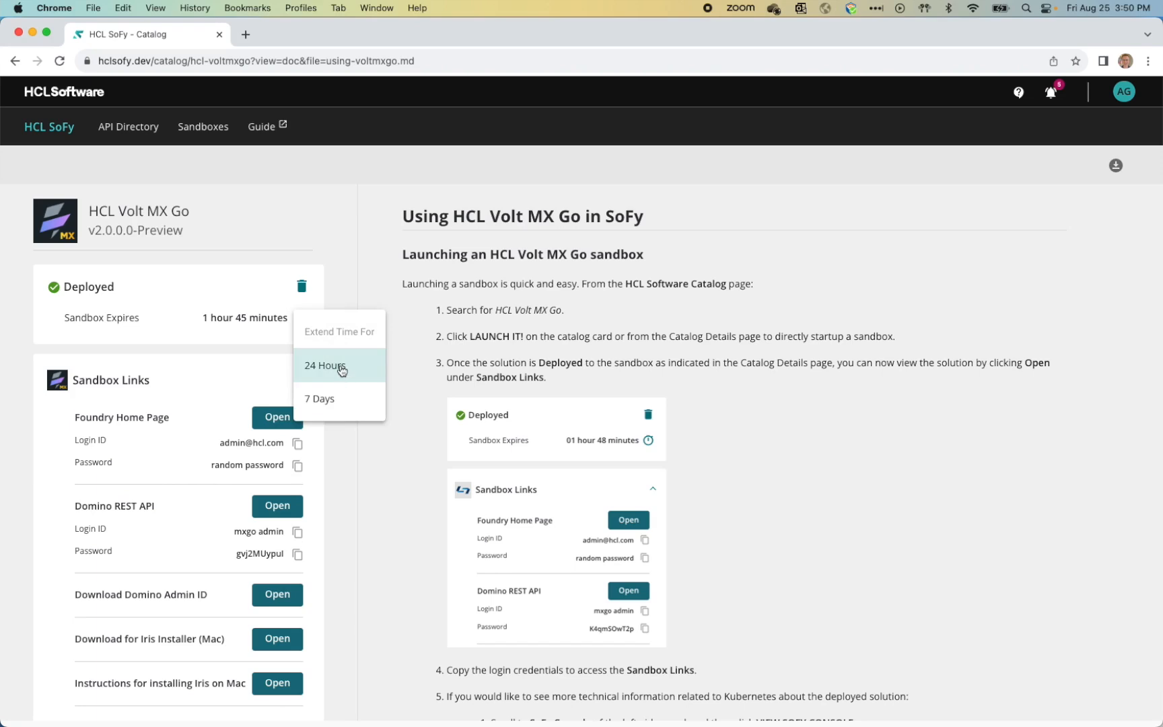
pyautogui.click(341, 369)
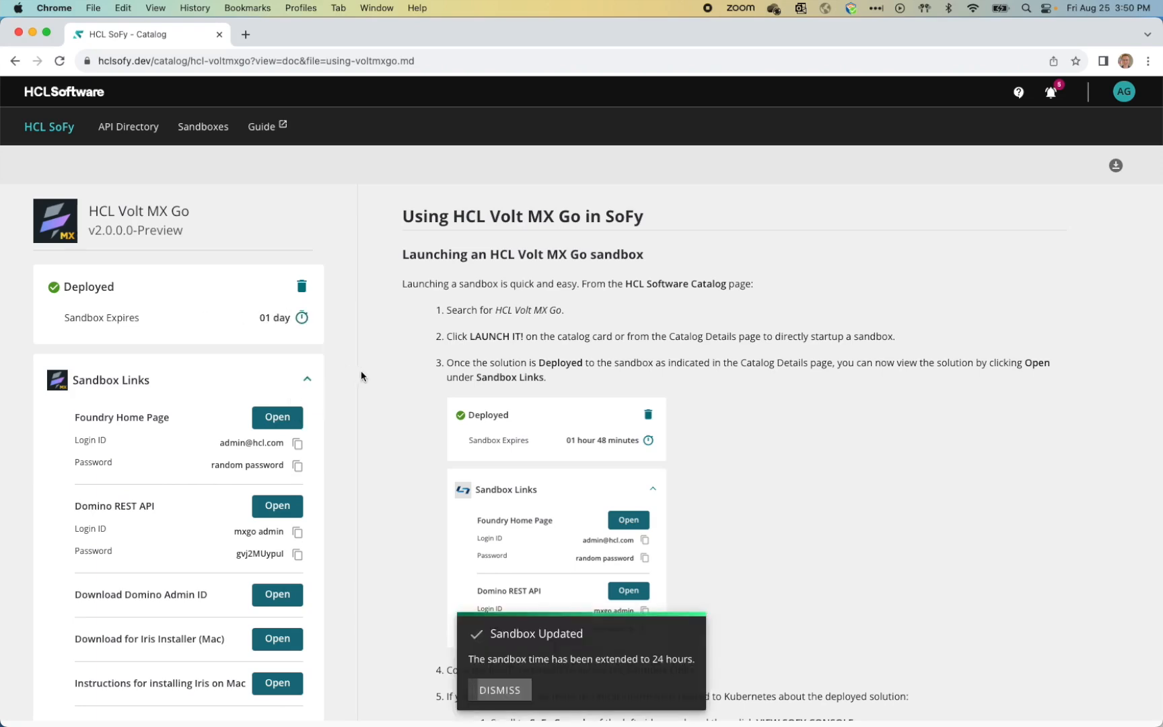
pyautogui.scroll(-3, 336, 364)
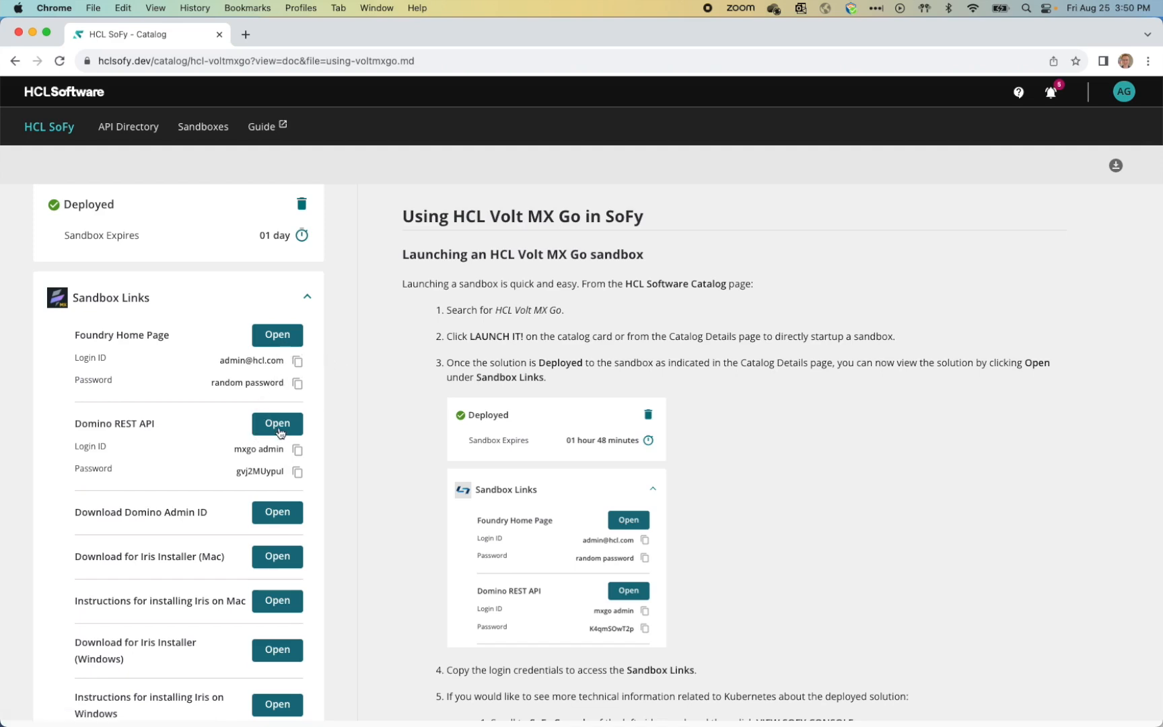
pyautogui.scroll(-3, 293, 427)
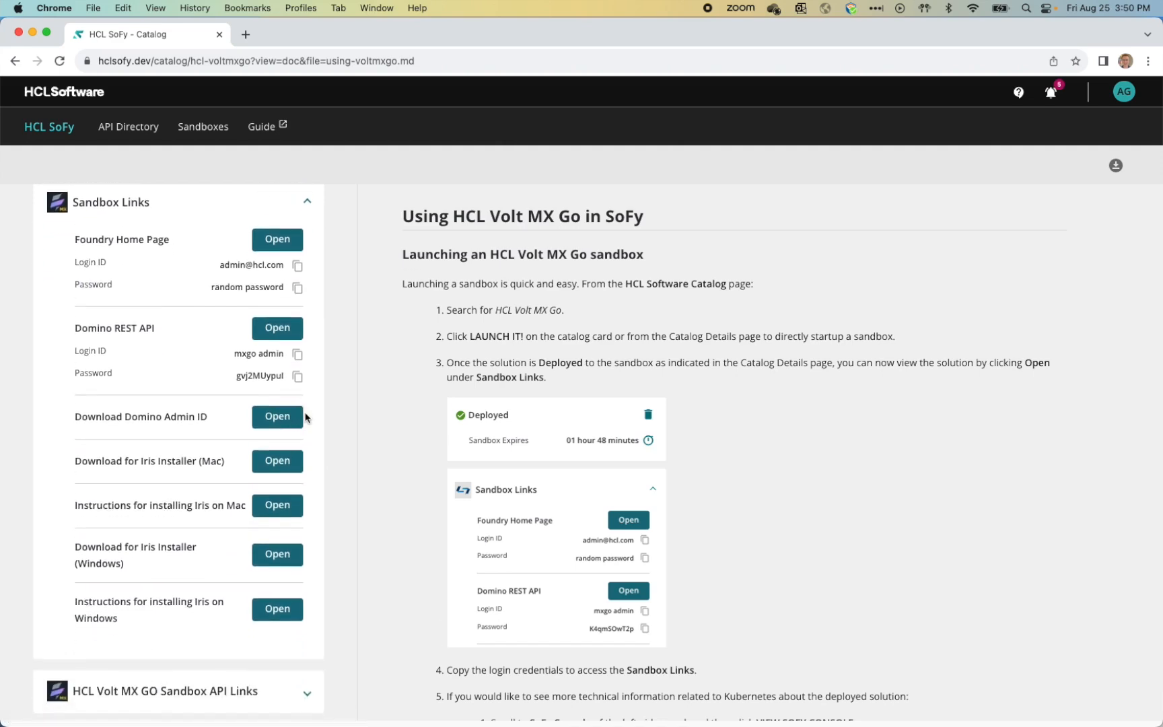
pyautogui.scroll(-2, 303, 410)
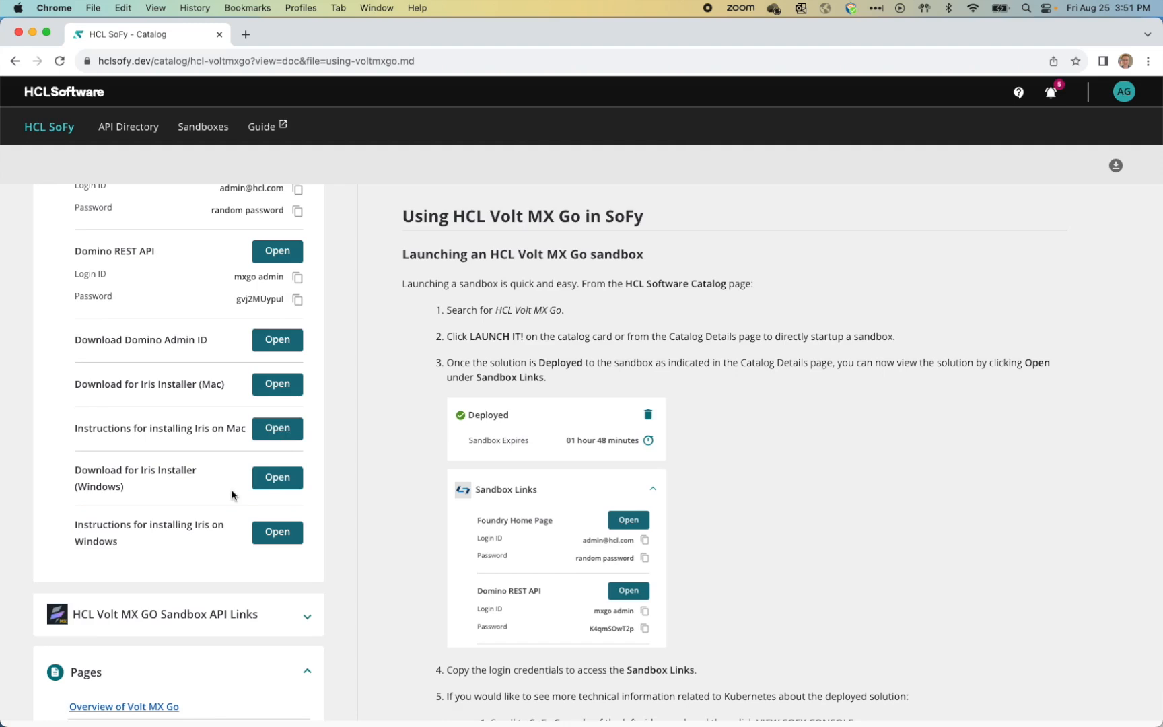
pyautogui.scroll(-5, 232, 496)
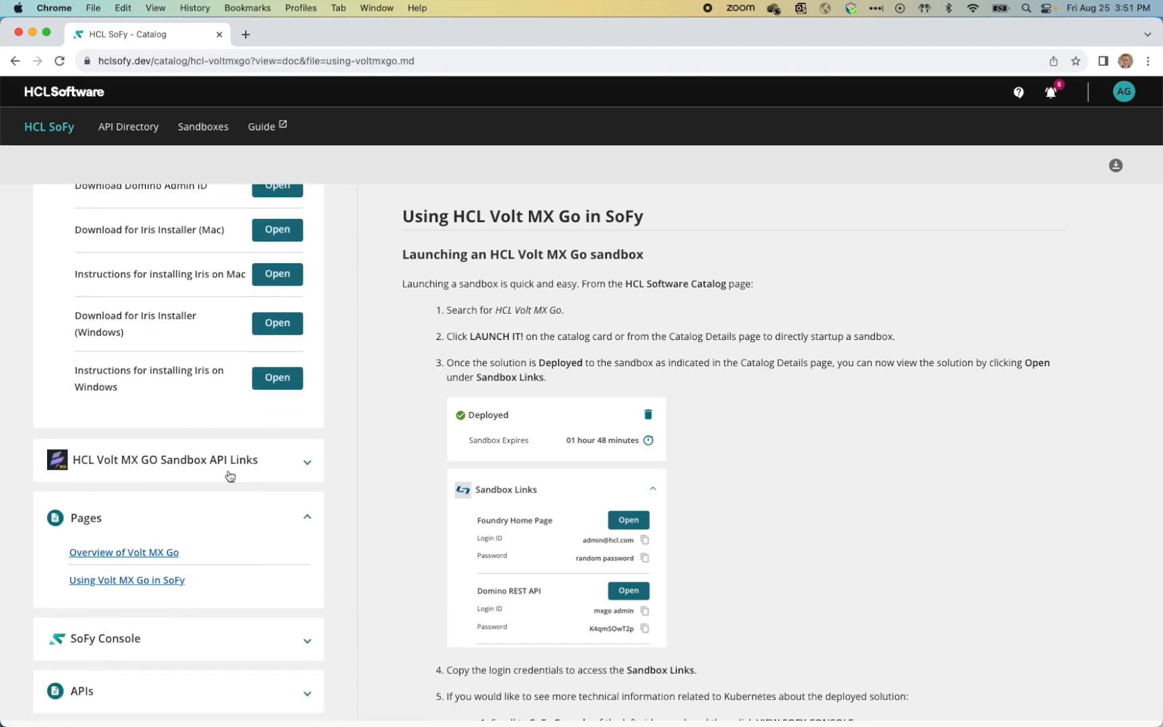
pyautogui.scroll(-2, 227, 479)
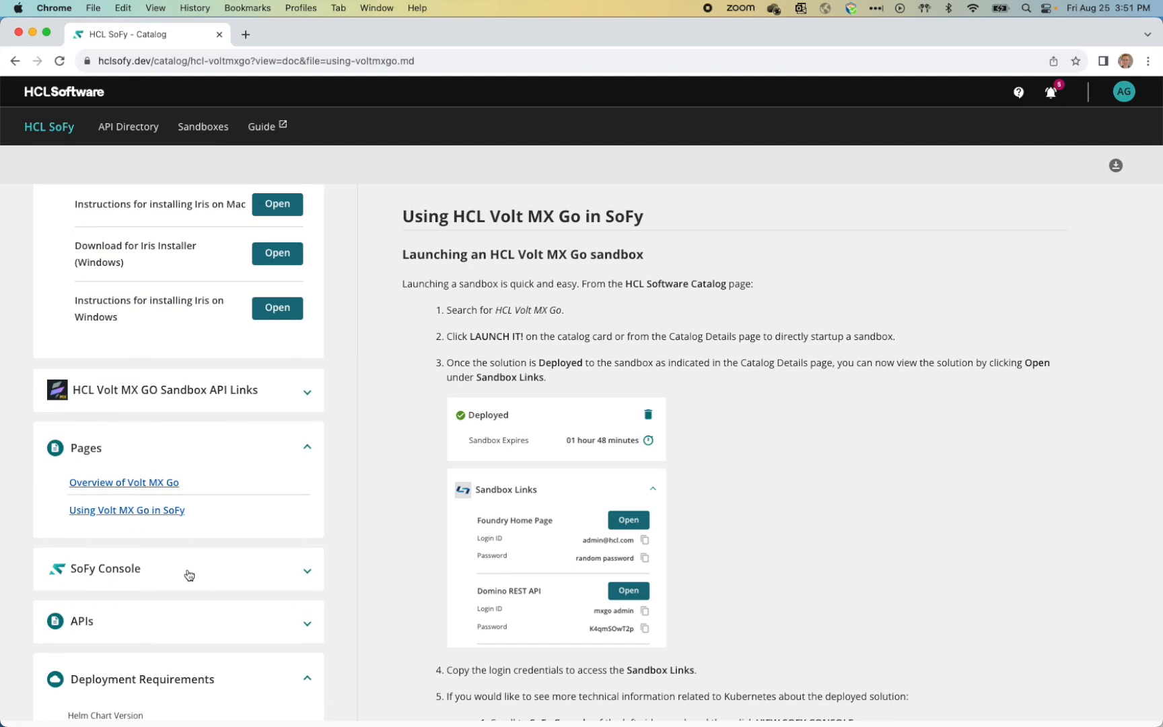
pyautogui.scroll(-3, 189, 574)
pyautogui.scroll(5, 189, 574)
pyautogui.scroll(10, 189, 574)
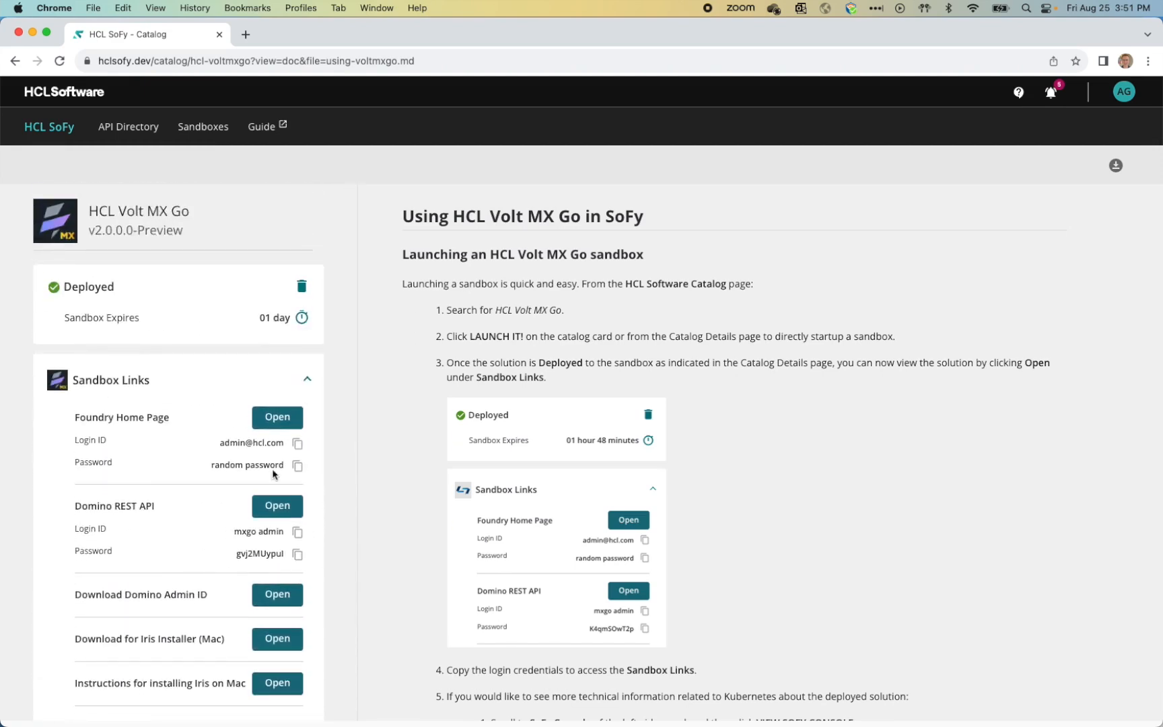
# Step: Open the Foundry home page and enter the admin's first name, last name and e-mail
pyautogui.click(289, 420)
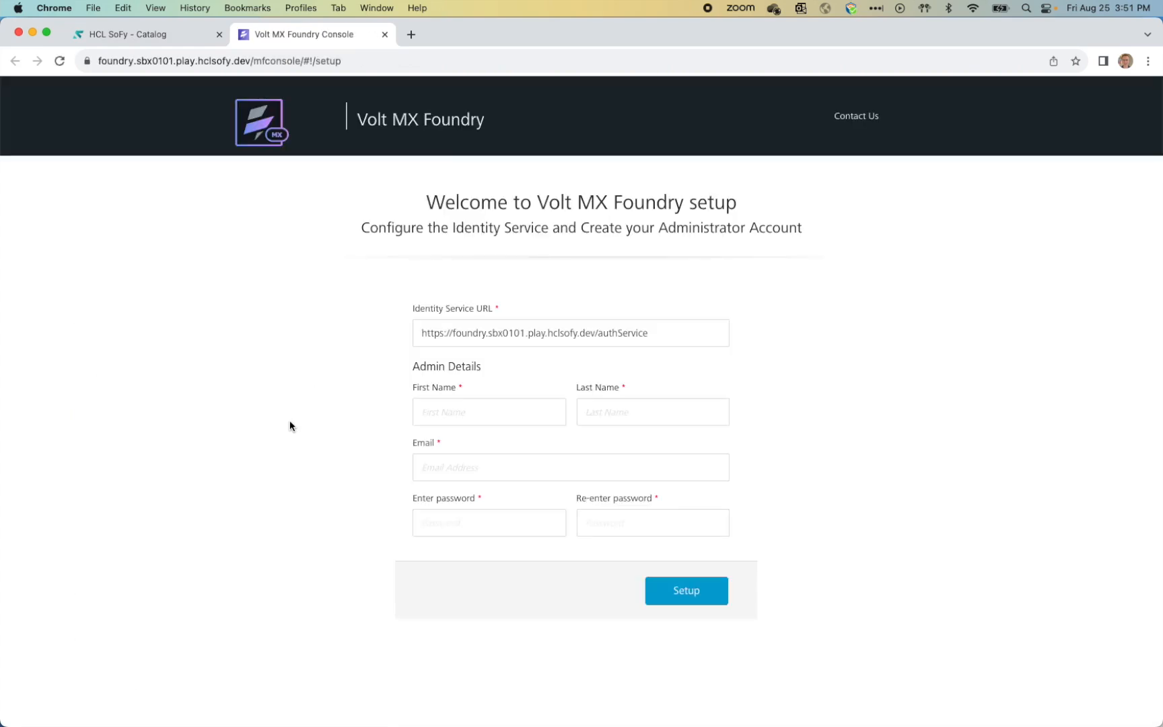
pyautogui.click(473, 416)
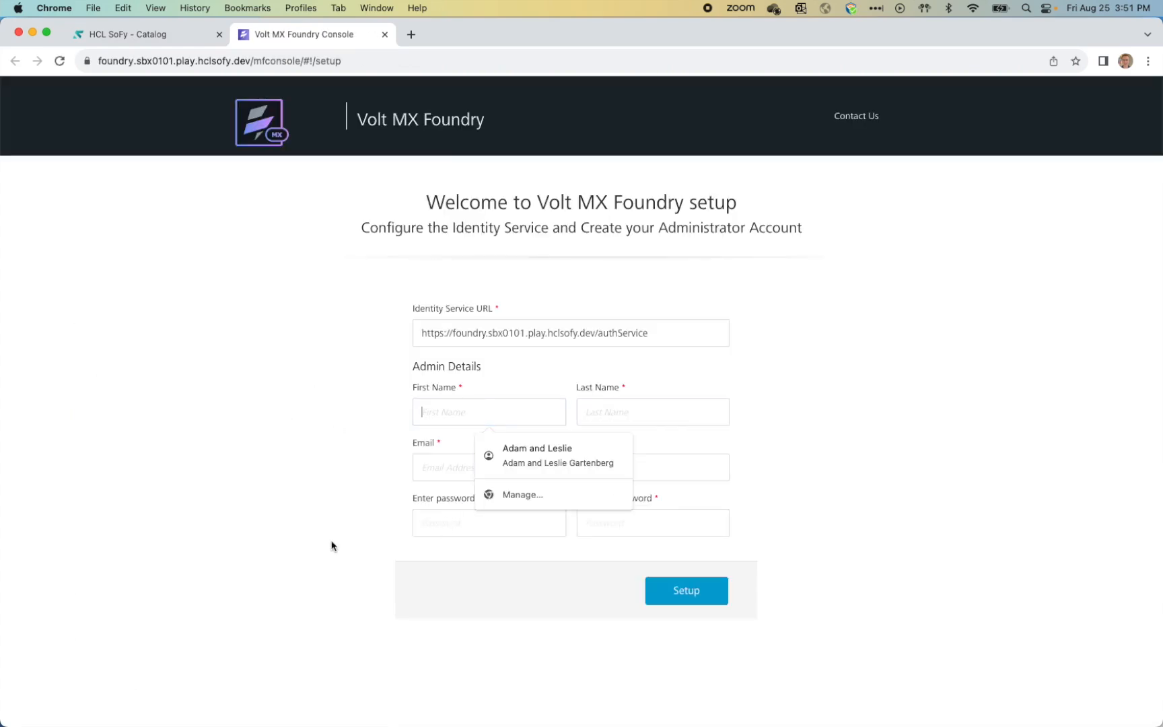
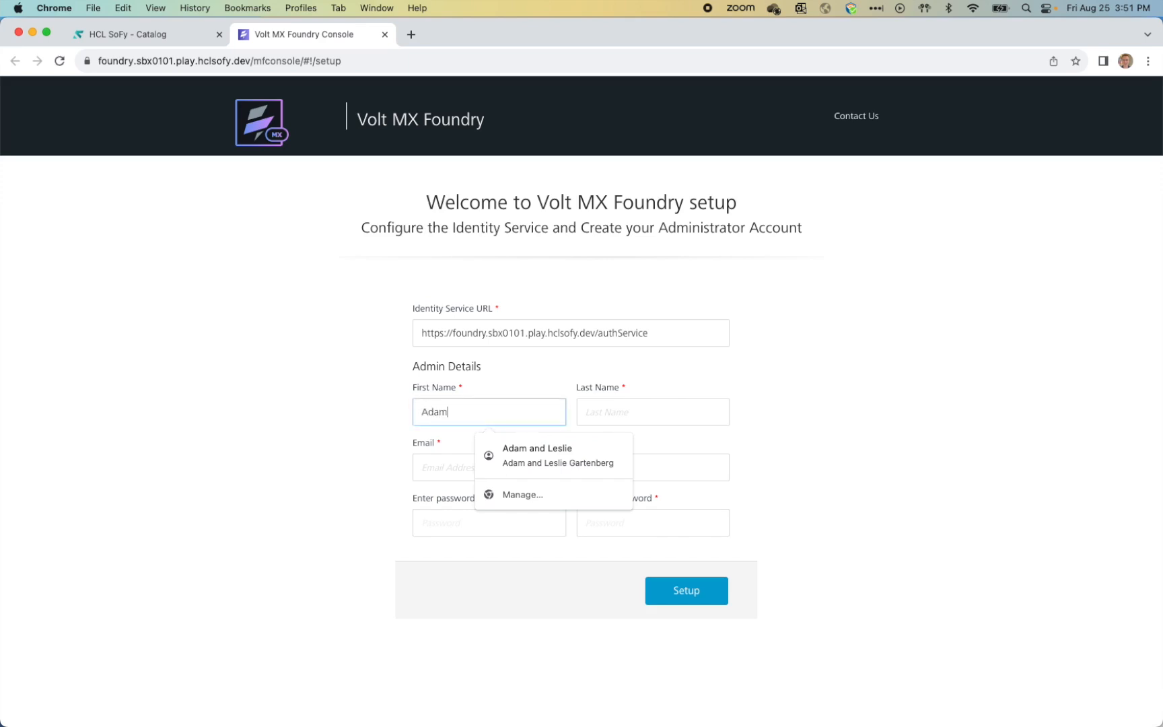
pyautogui.press('Tab')
pyautogui.press('Tab')
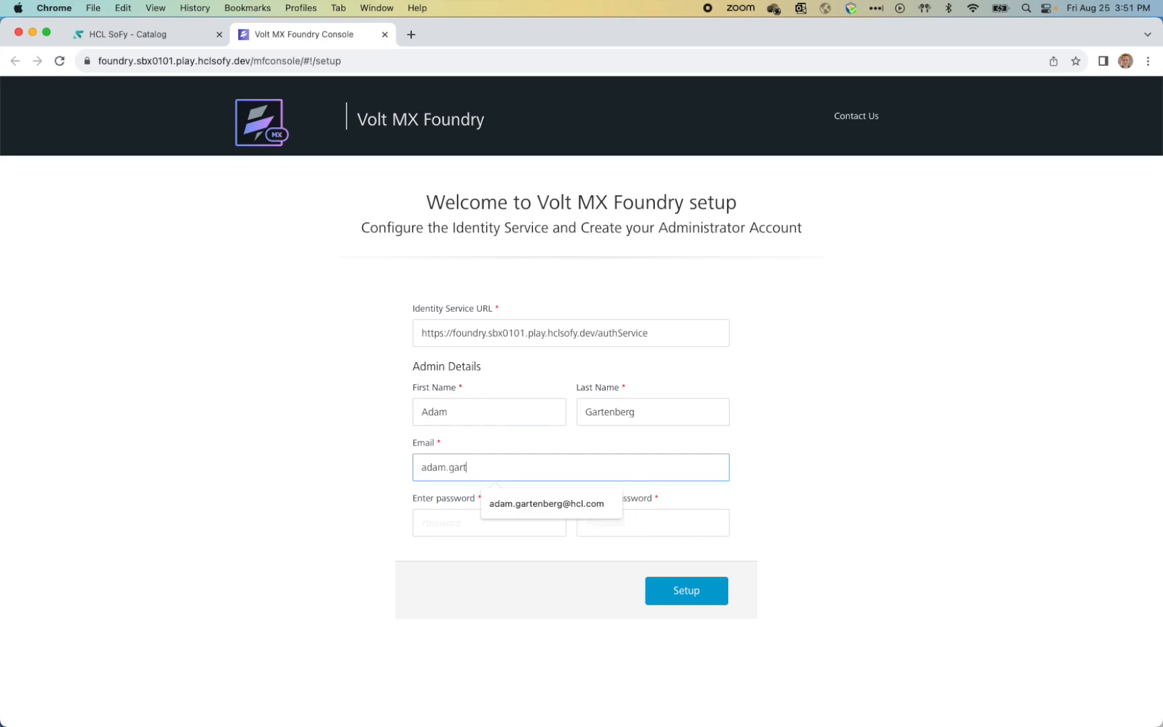
# Step: Enter the admin password twice and submit the Setup form
pyautogui.press('Tab')
pyautogui.write('••••••••••')
pyautogui.press('Tab')
pyautogui.write('••••••••••')
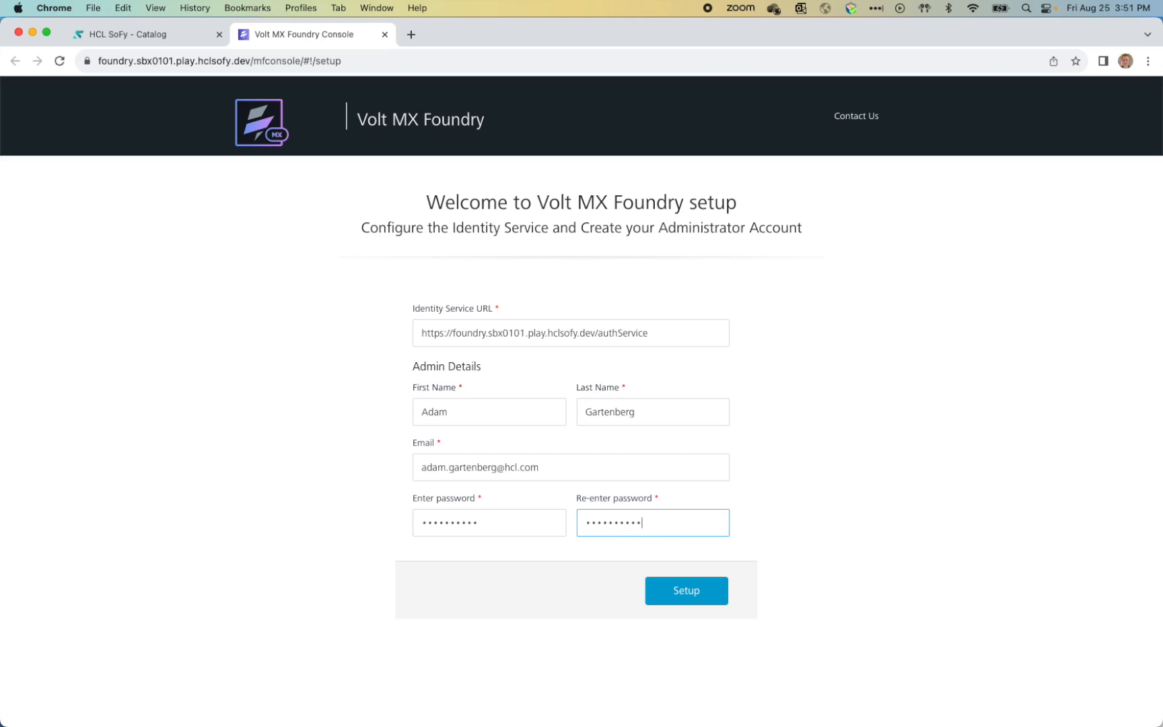
pyautogui.click(674, 591)
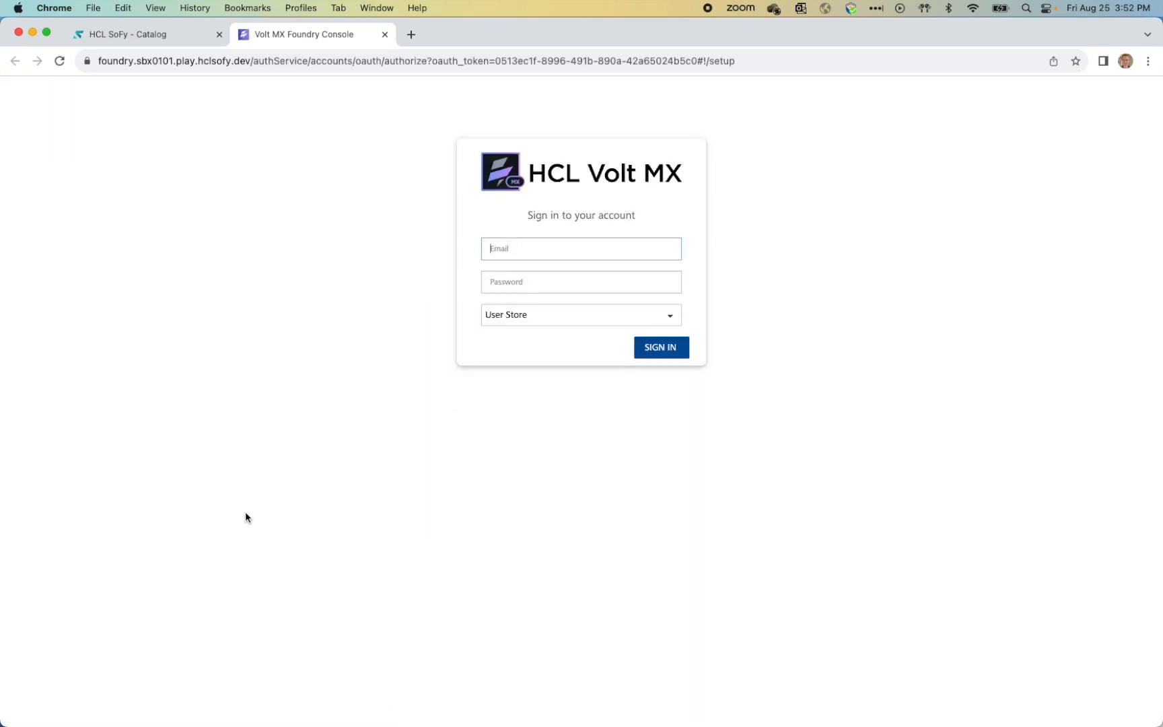
# Step: Sign in to the Foundry console with the admin e-mail and password
pyautogui.press('Tab')
pyautogui.write('******')
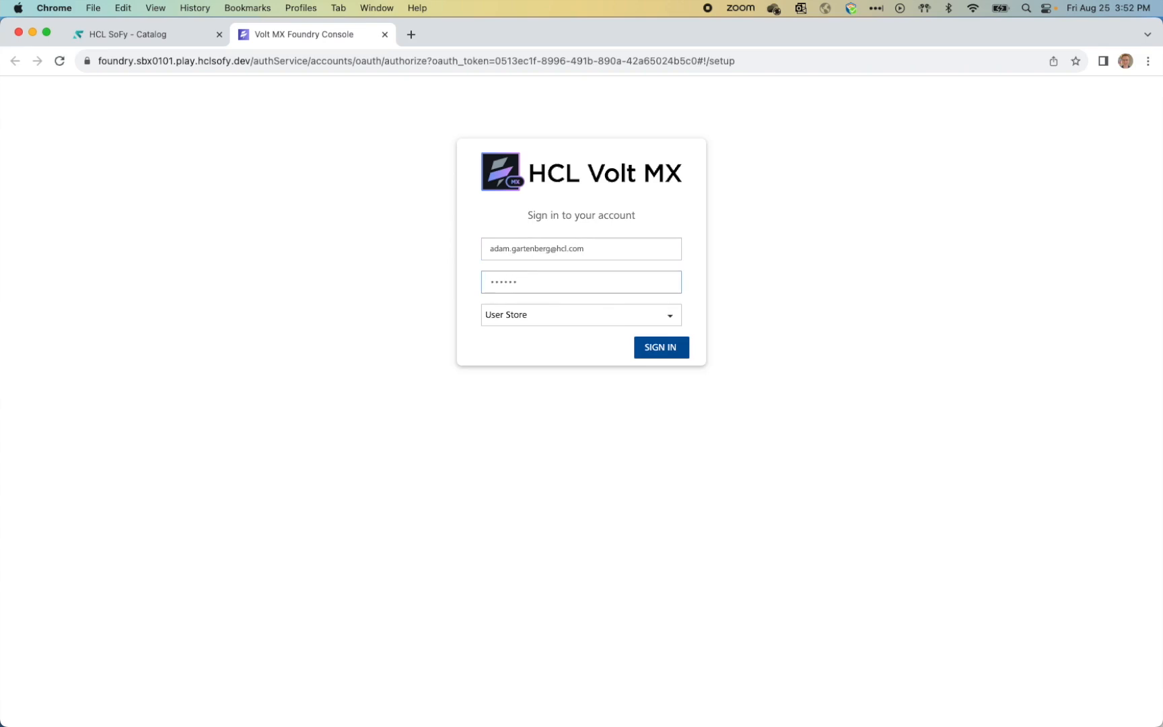
pyautogui.write('****')
pyautogui.click(663, 347)
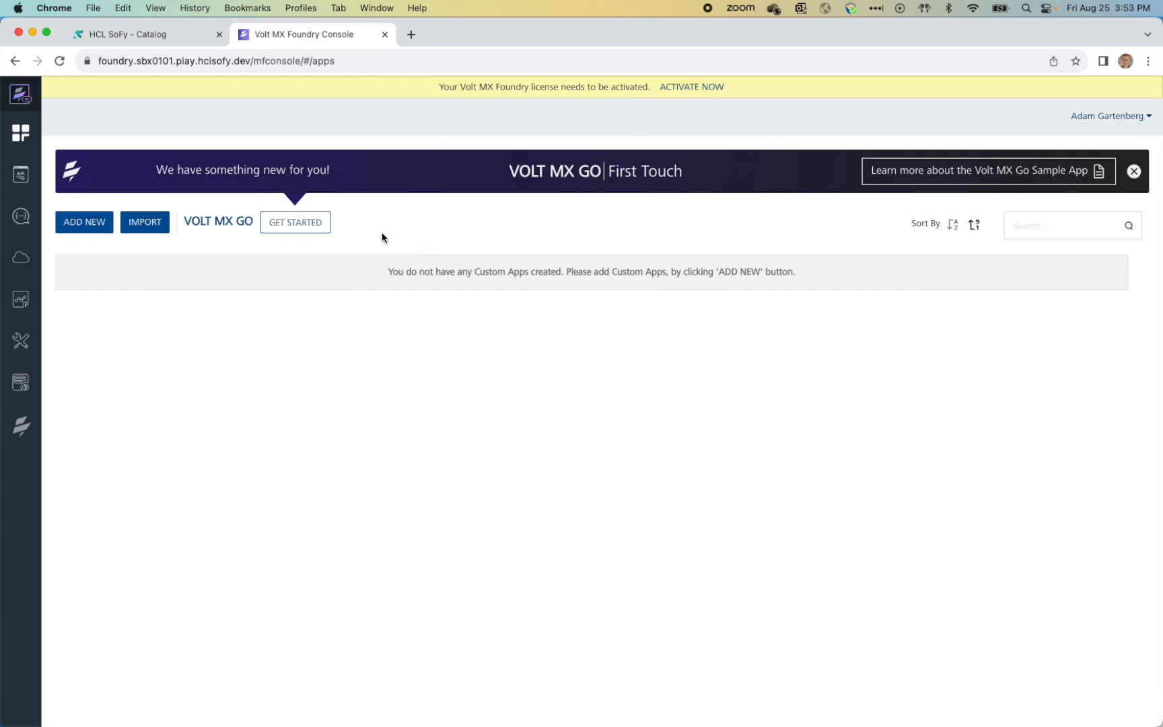
# Step: Start the Domino server connection and paste the Domino REST API server address as Server URL
pyautogui.click(314, 230)
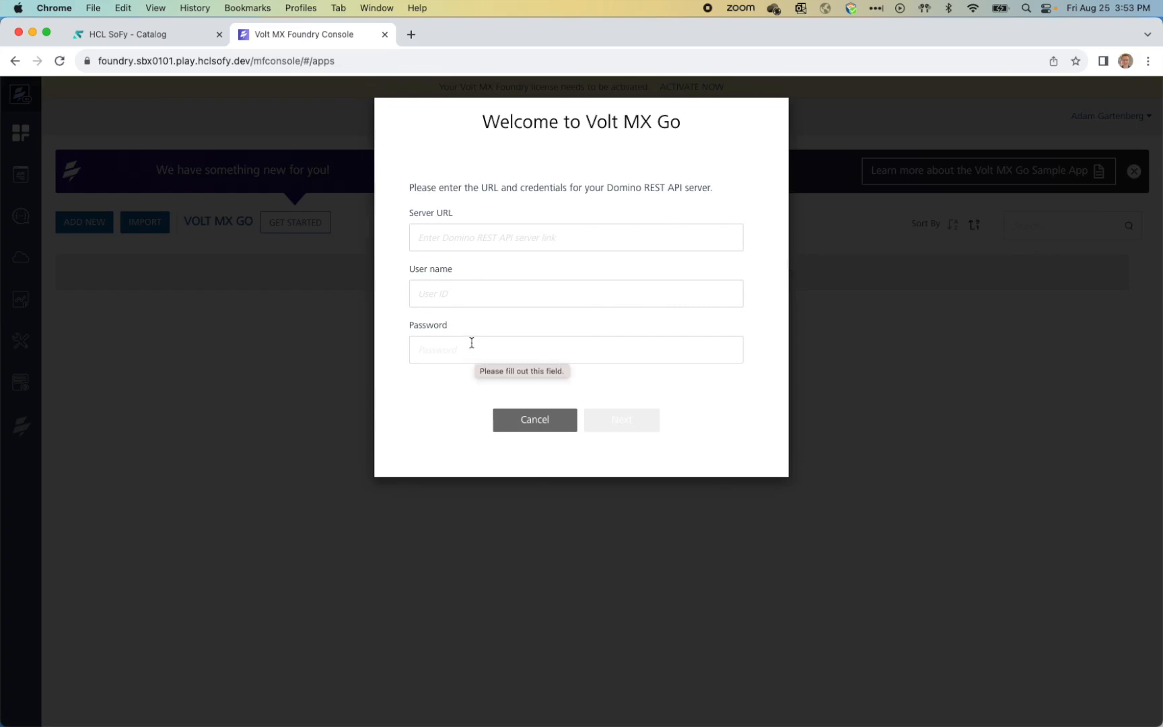
pyautogui.click(147, 39)
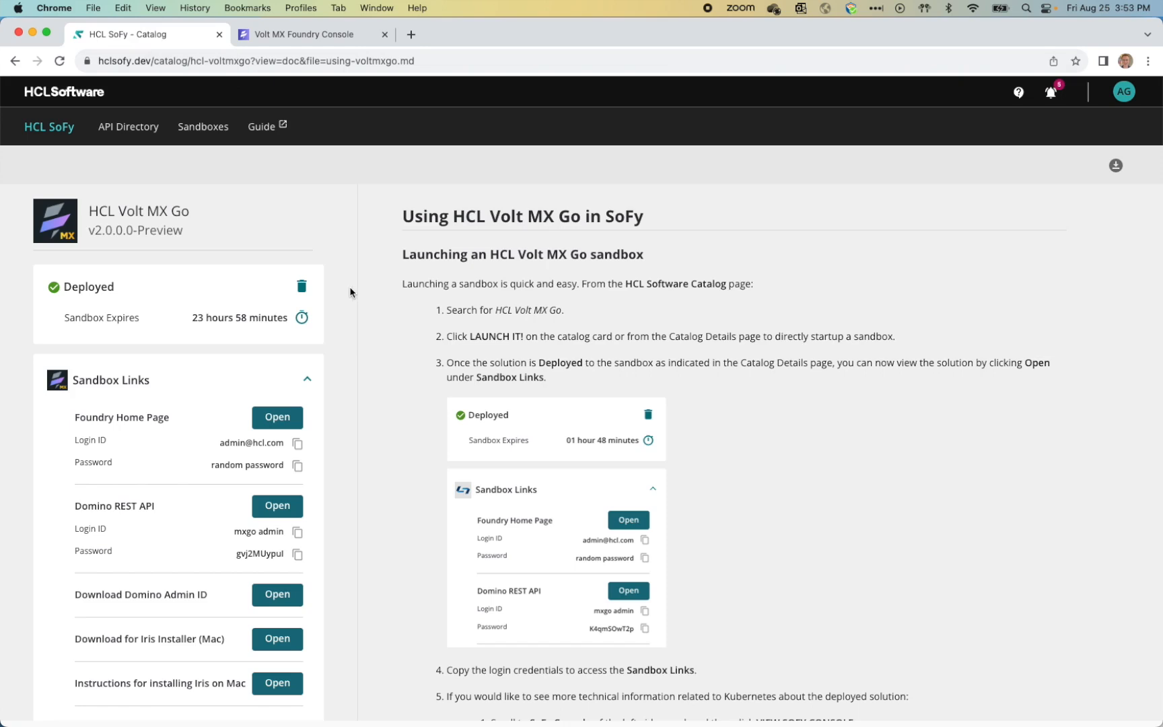
pyautogui.scroll(-2, 364, 325)
pyautogui.scroll(-2, 202, 437)
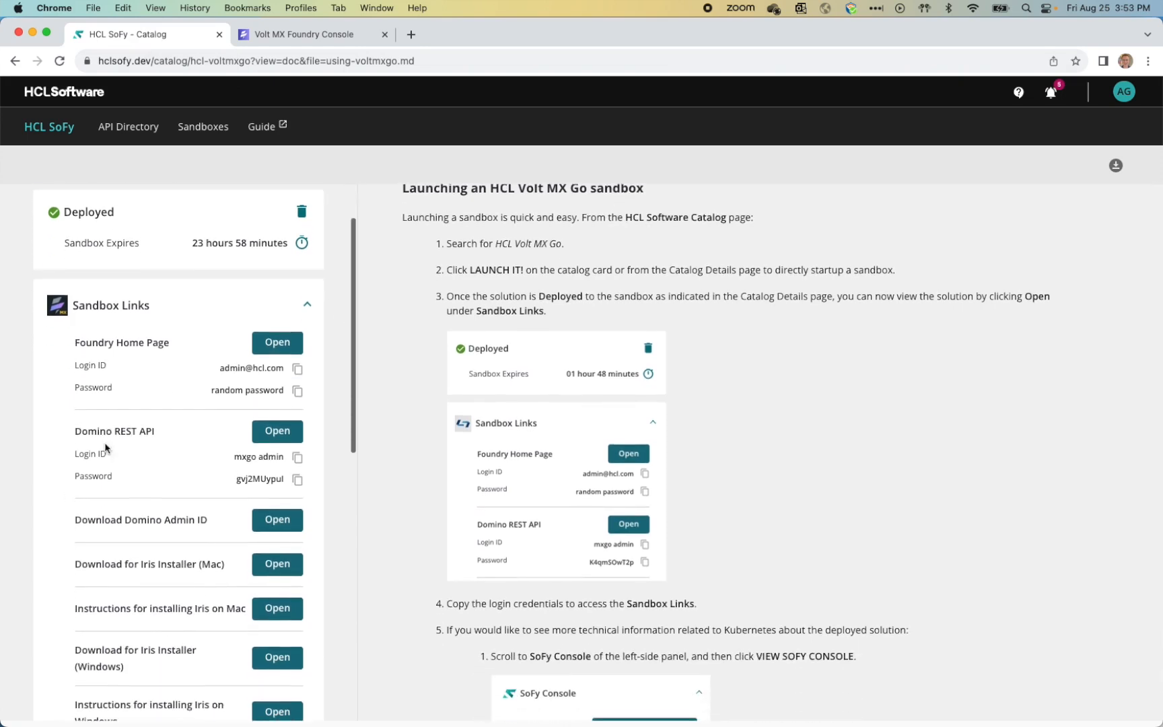
pyautogui.click(290, 421)
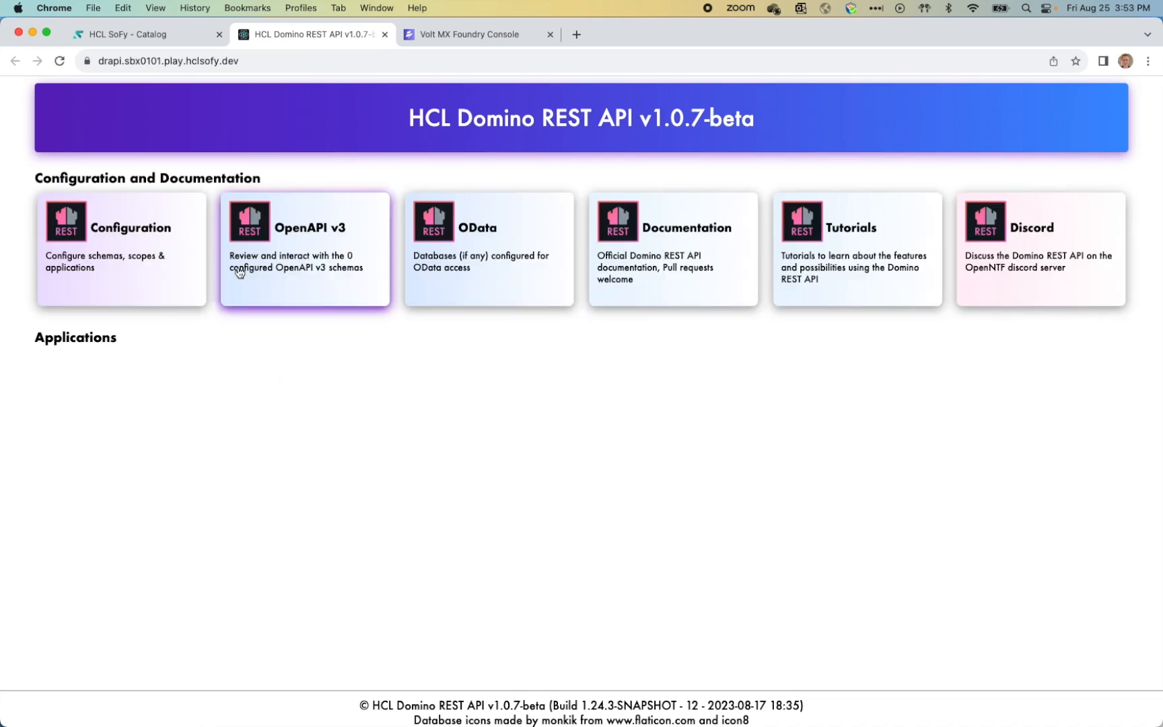
pyautogui.click(264, 62)
pyautogui.press('super+c')
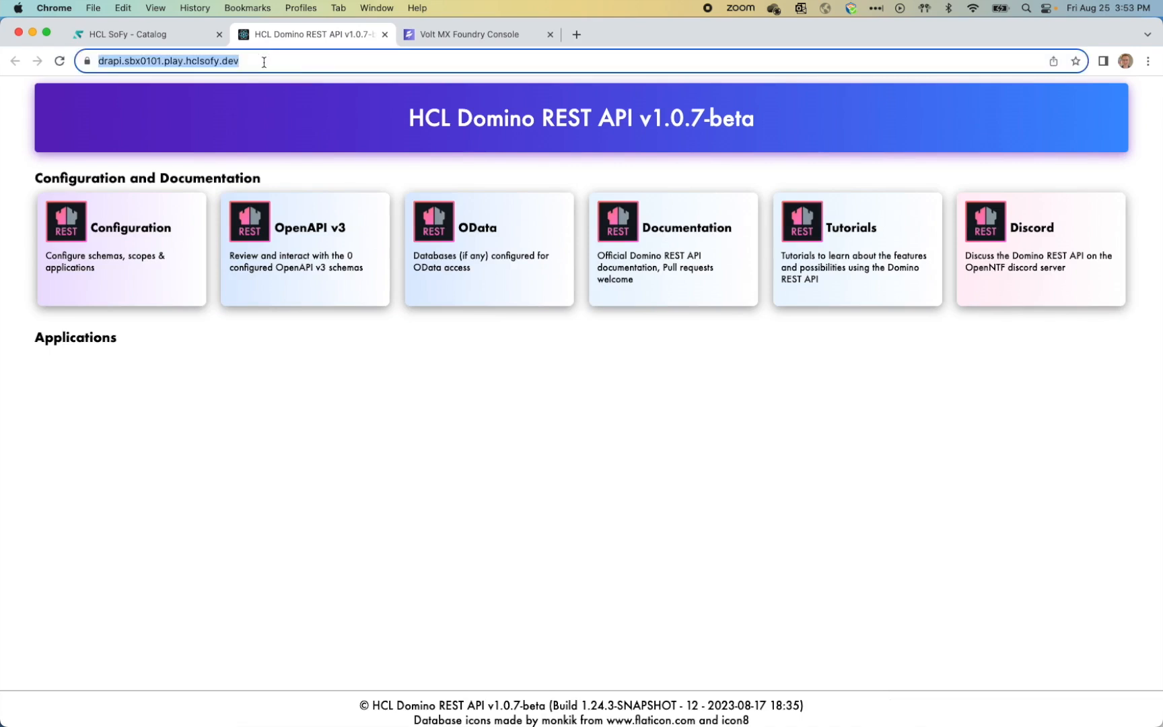
pyautogui.click(485, 36)
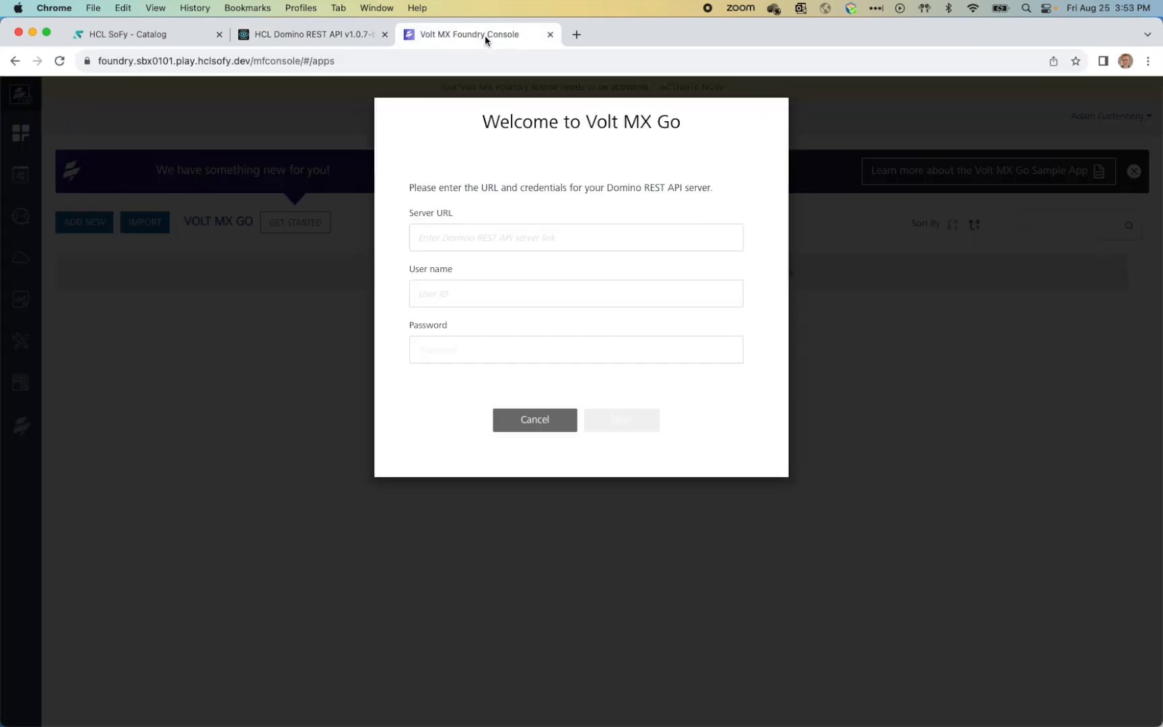
pyautogui.click(462, 237)
pyautogui.press('super+v')
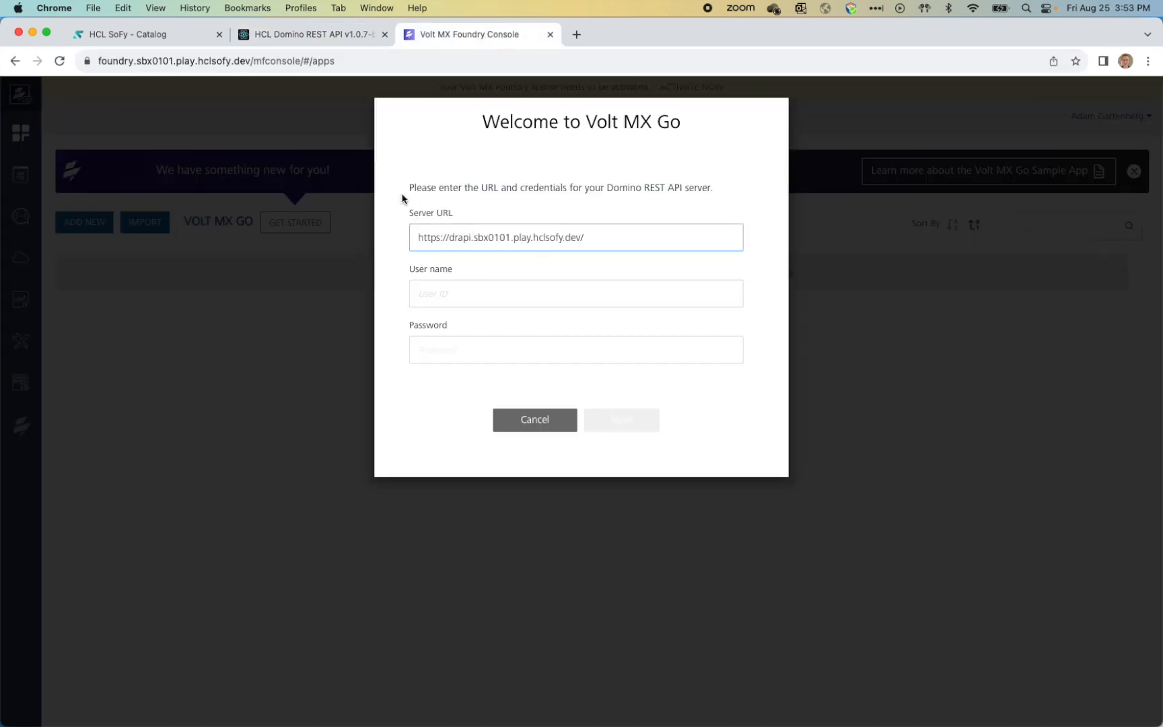
# Step: Copy the Domino REST API login ID from SoFy into the User name field
pyautogui.click(156, 35)
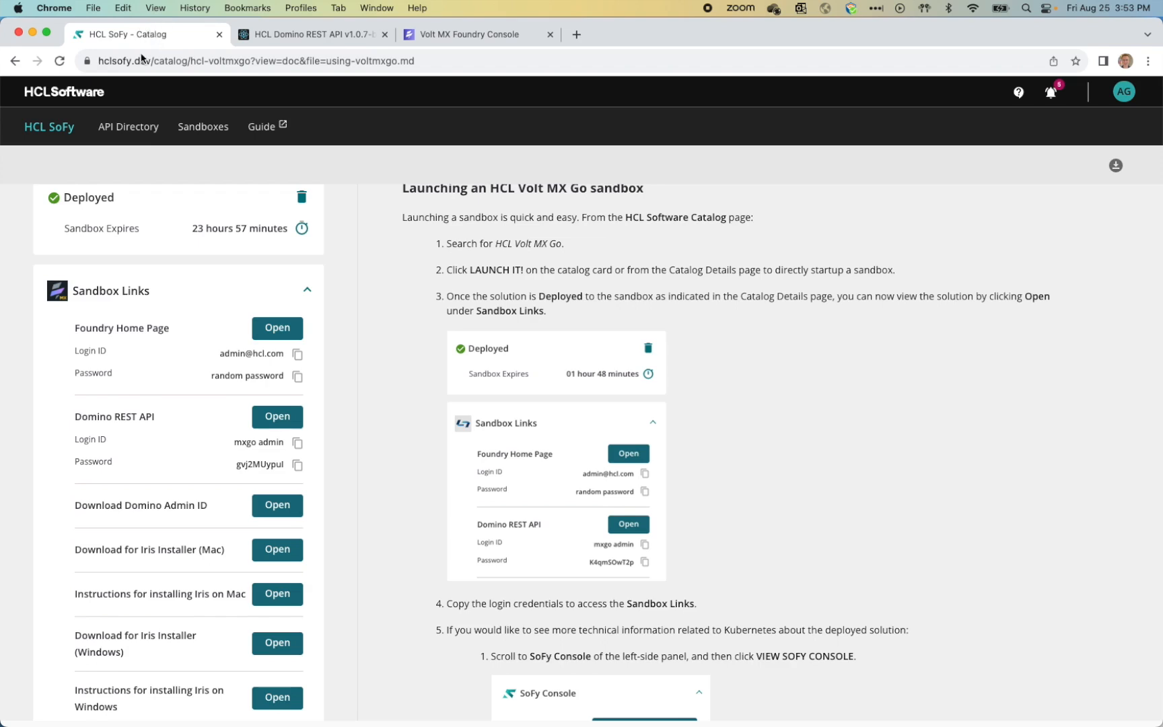
pyautogui.click(297, 447)
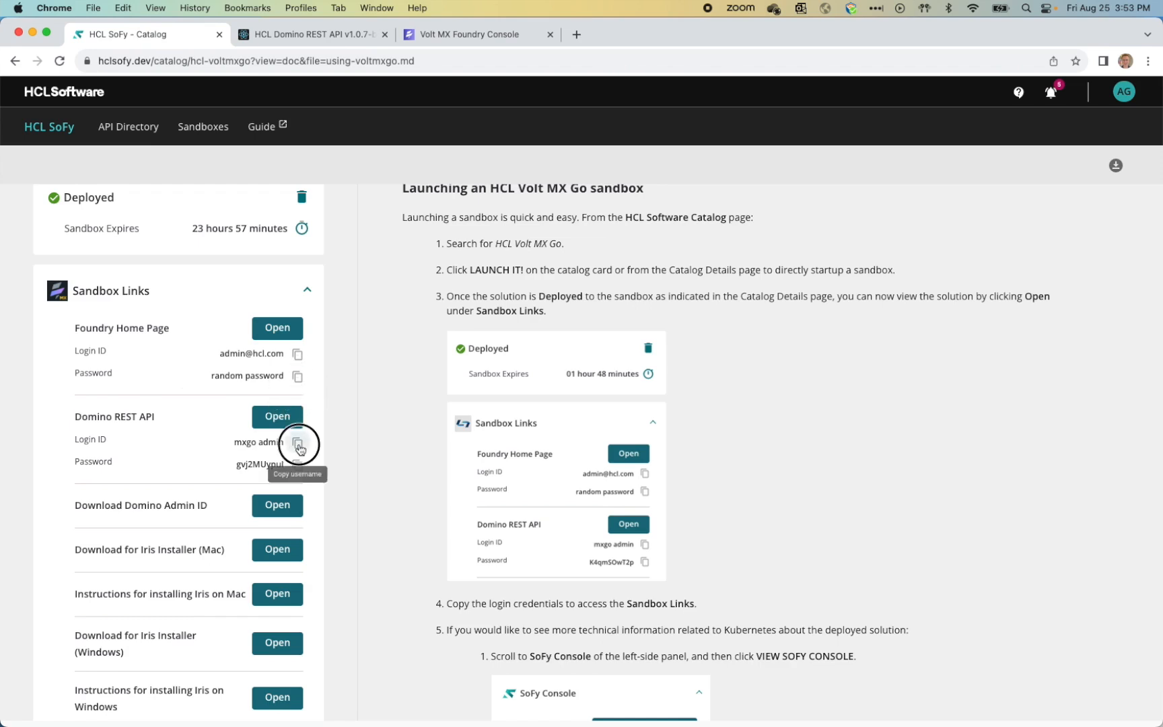
pyautogui.click(438, 37)
pyautogui.click(502, 293)
pyautogui.press('super+v')
# Step: Paste the Domino REST API password from SoFy and submit to install First Touch Recipes
pyautogui.click(143, 35)
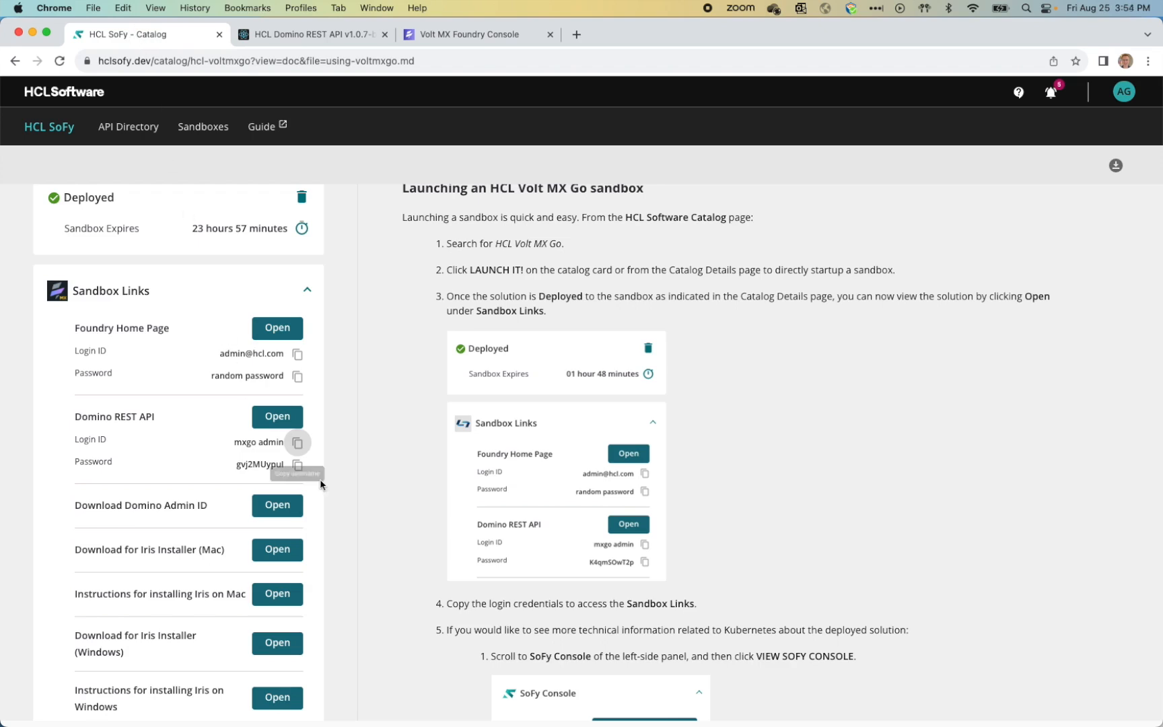
pyautogui.click(297, 464)
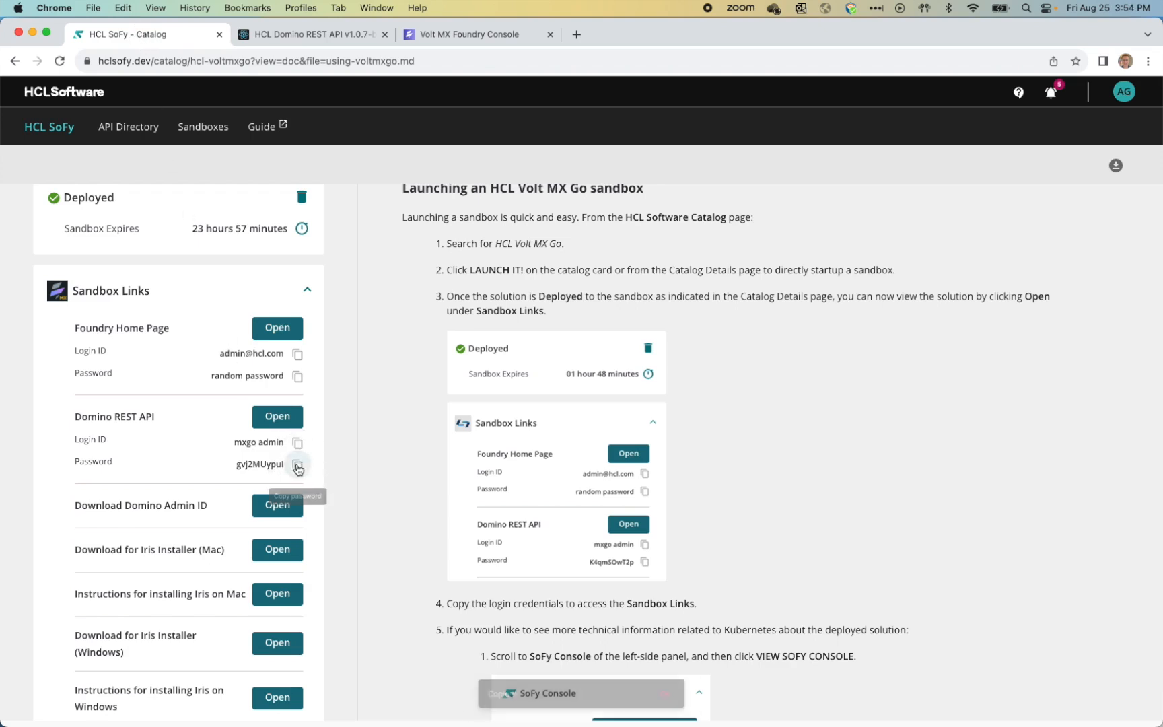
pyautogui.click(446, 35)
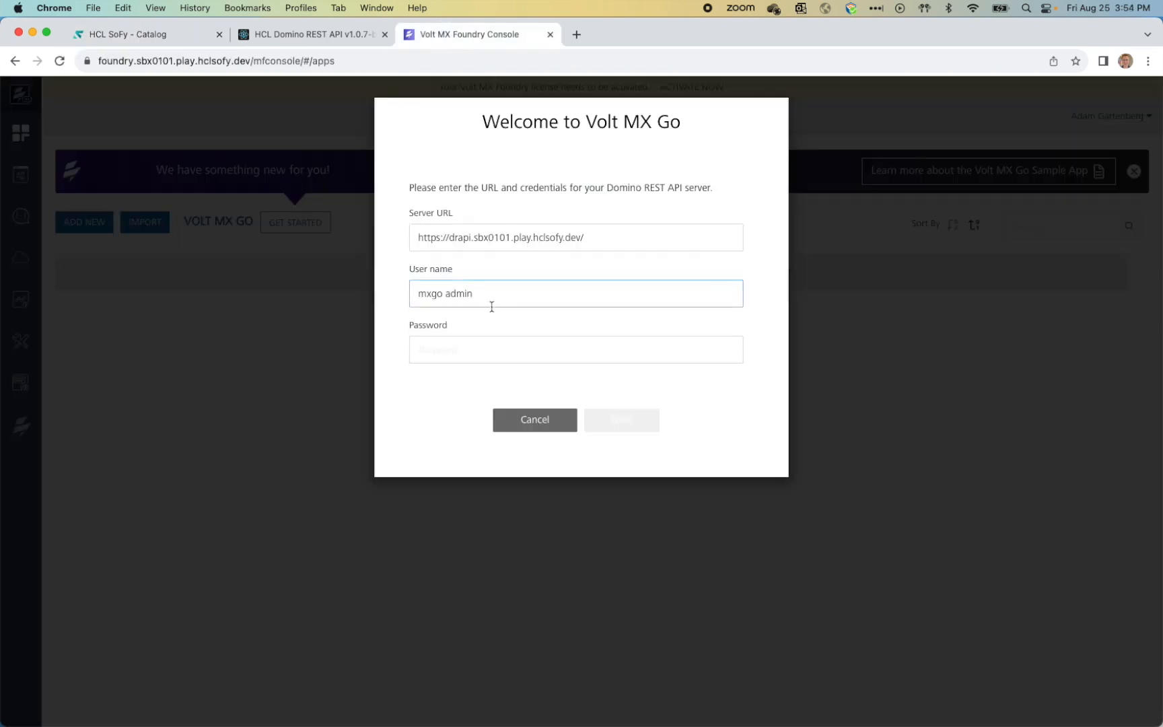
pyautogui.click(471, 358)
pyautogui.press('cmd+v')
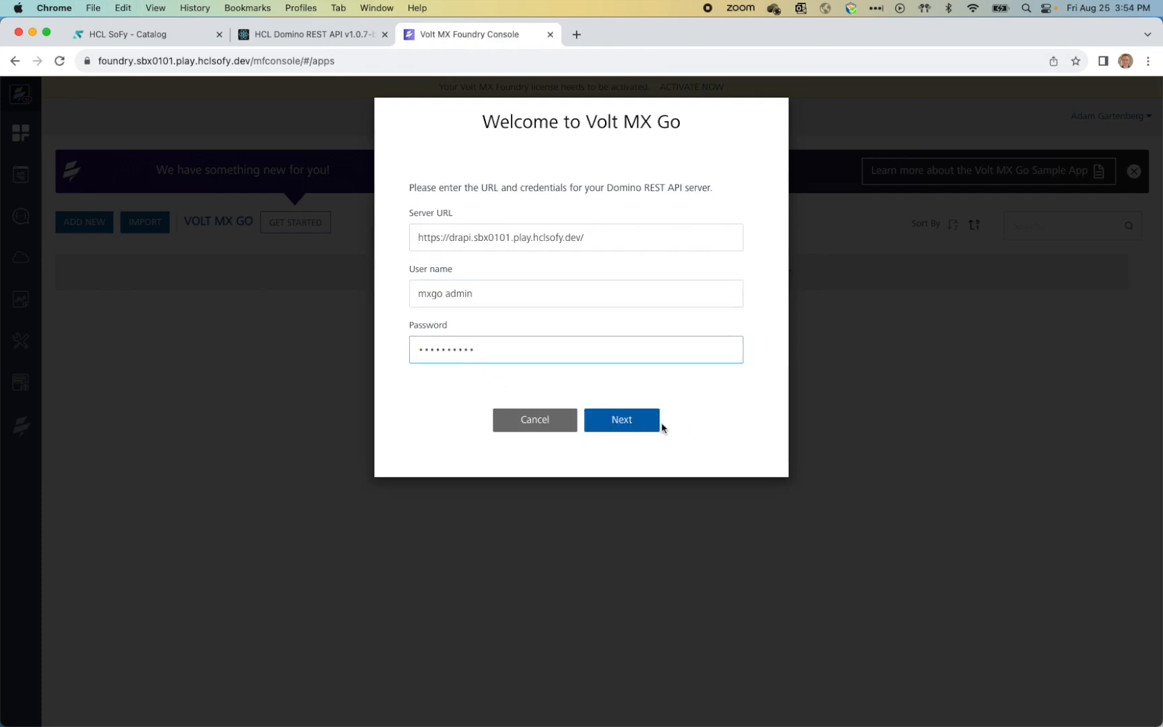
pyautogui.click(636, 425)
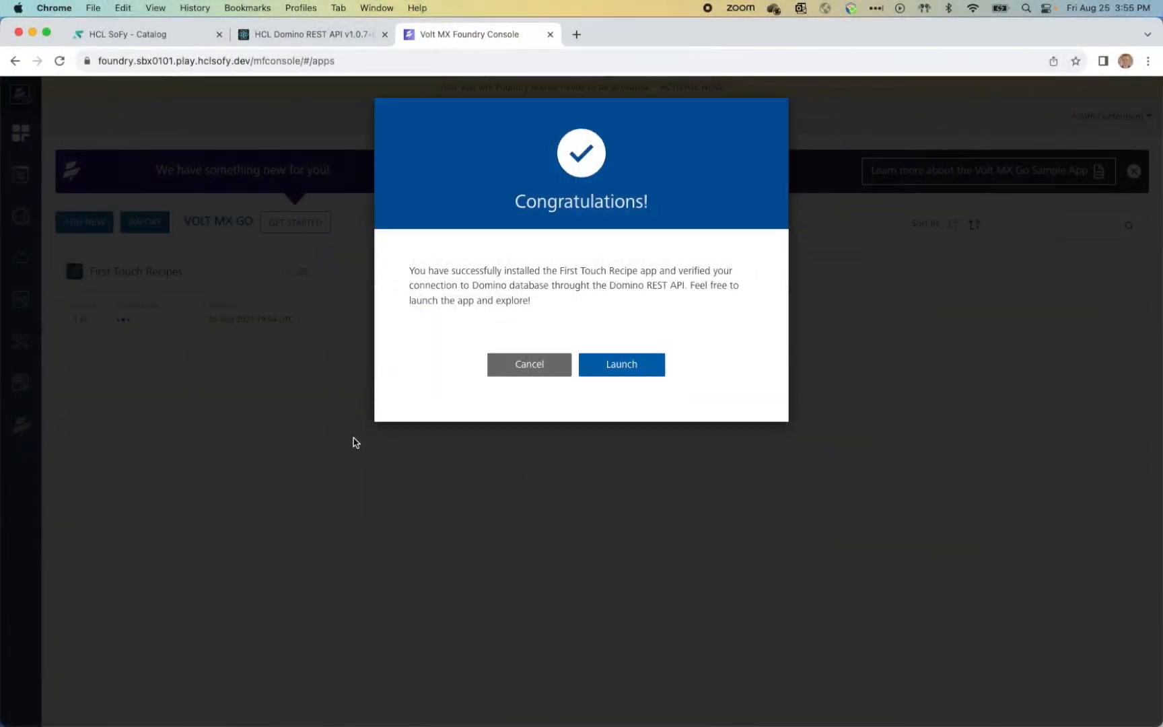
# Step: Launch the installed First Touch Recipe app and enter the Domino login ID at sign-in
pyautogui.click(622, 366)
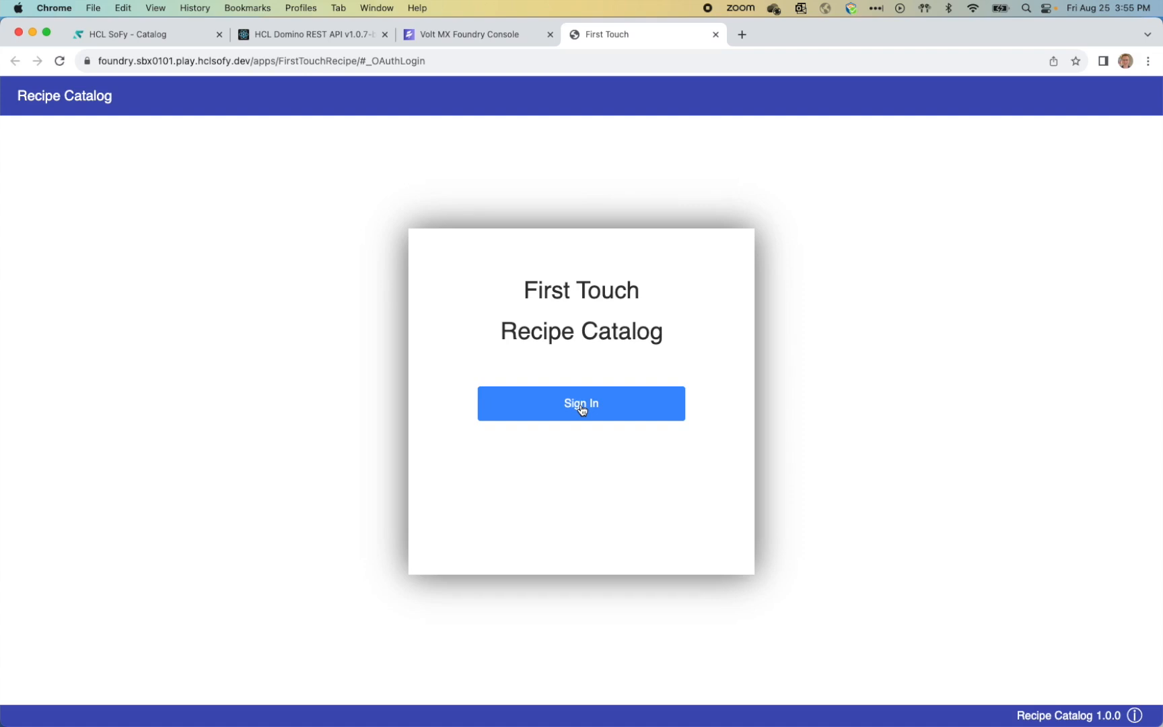
pyautogui.click(581, 407)
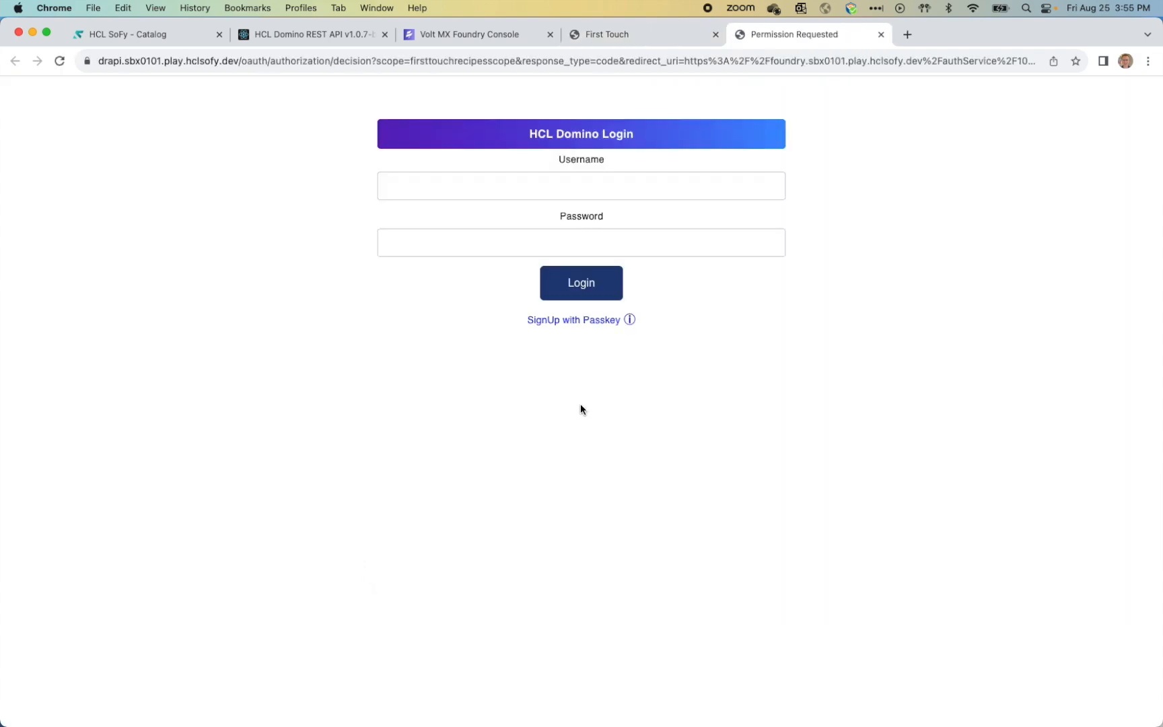
pyautogui.click(450, 188)
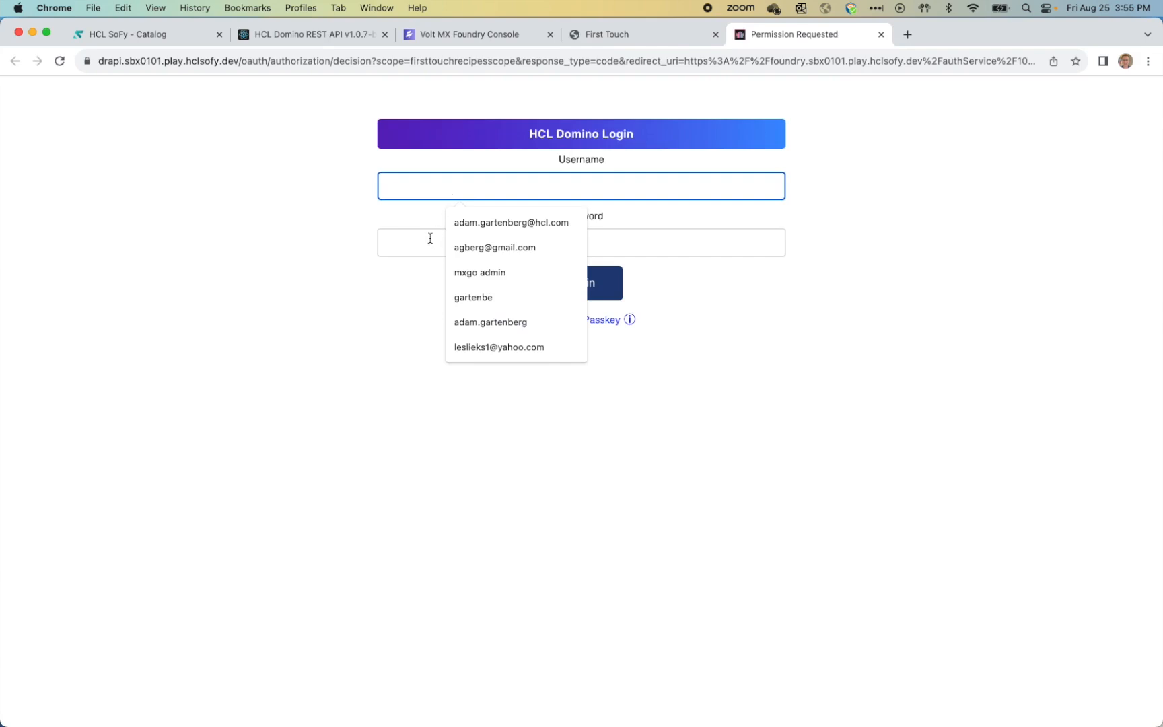
pyautogui.click(160, 35)
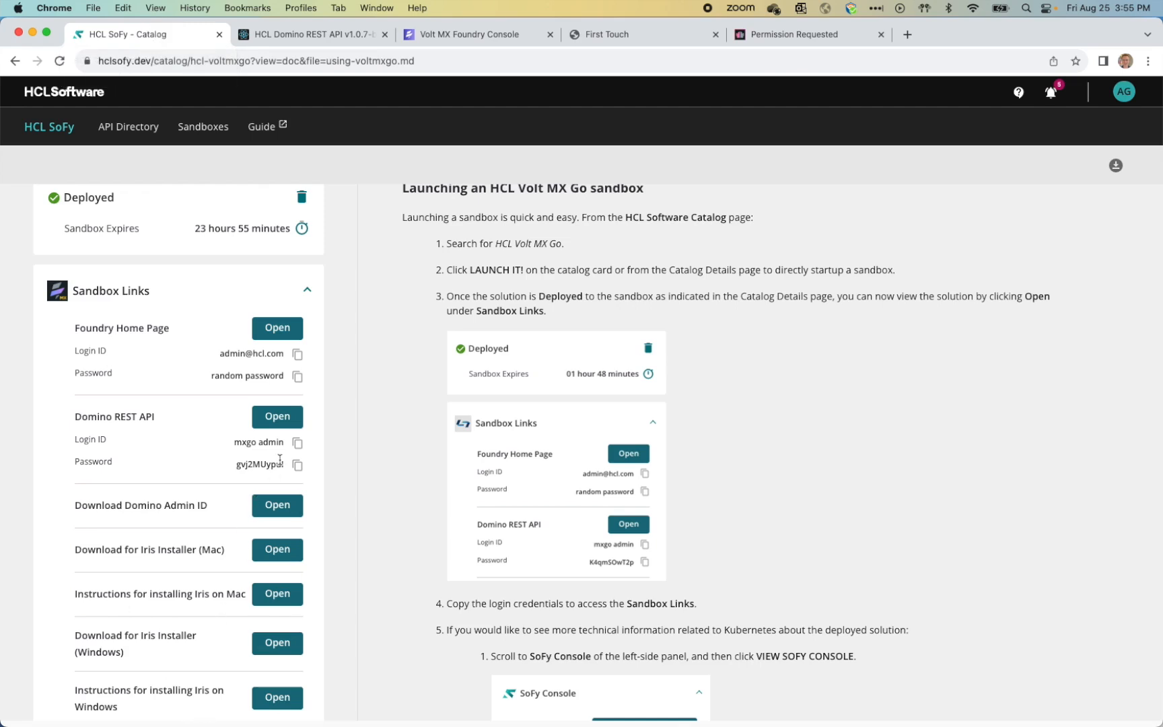
pyautogui.click(299, 447)
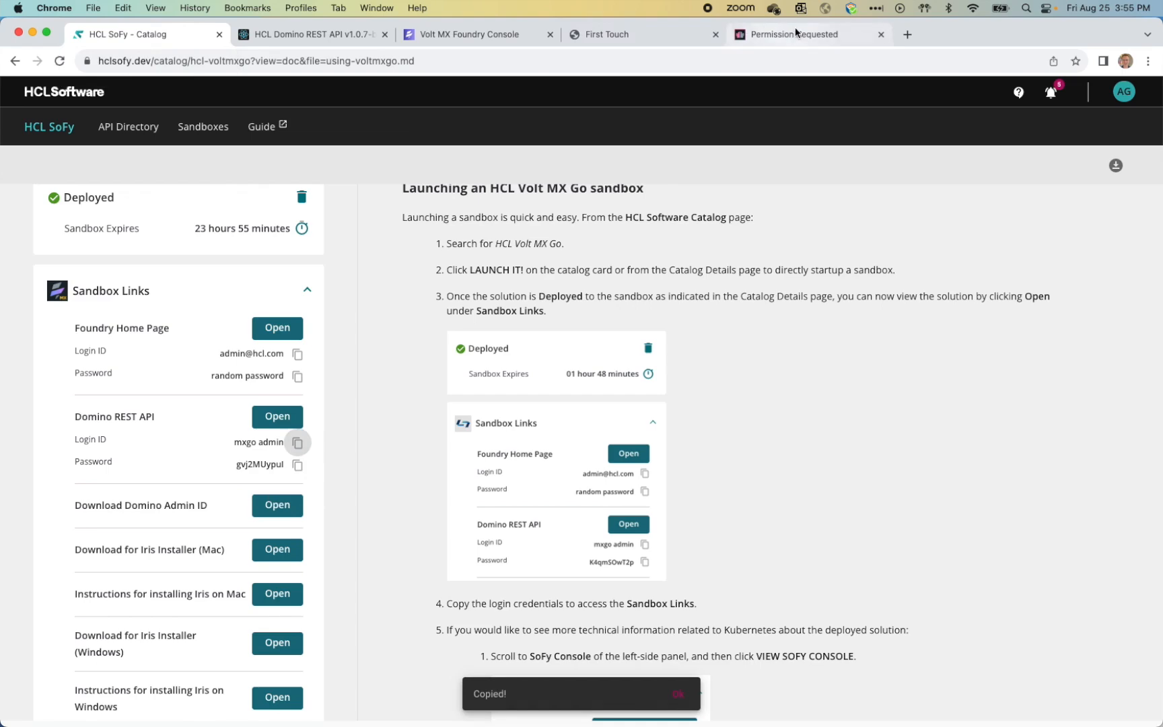
pyautogui.click(794, 37)
pyautogui.press('super+v')
# Step: Enter the Domino REST API password, log in, and allow First Touch Recipes access
pyautogui.click(454, 247)
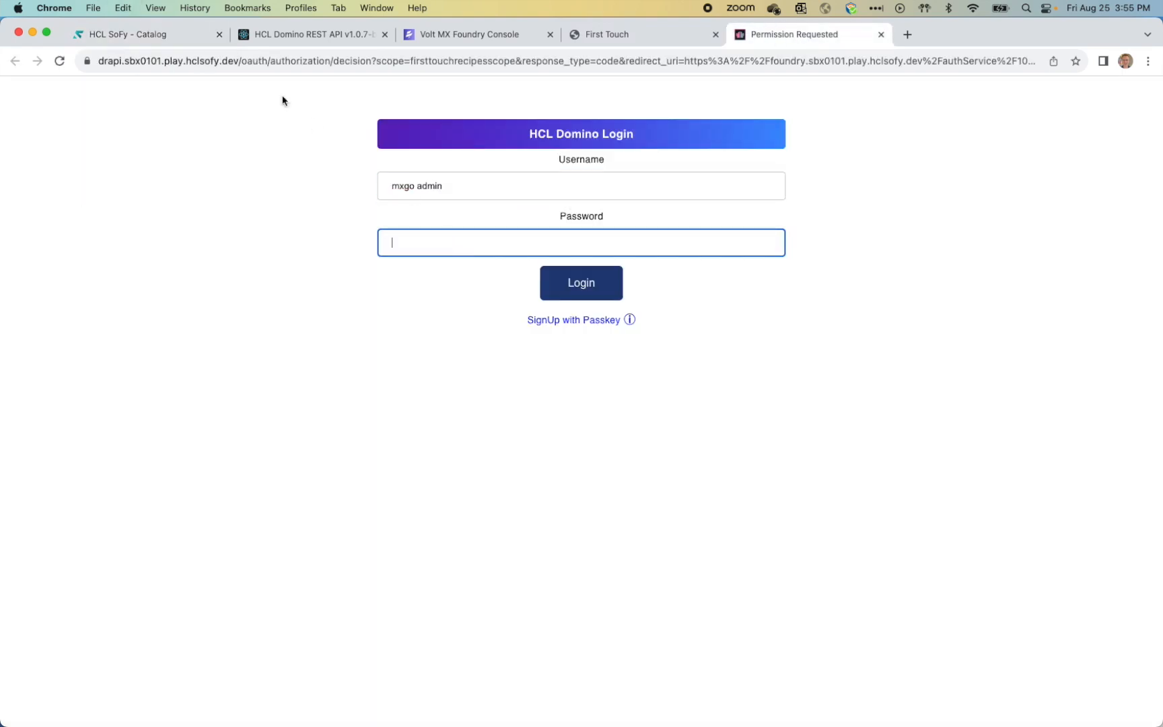
pyautogui.click(127, 42)
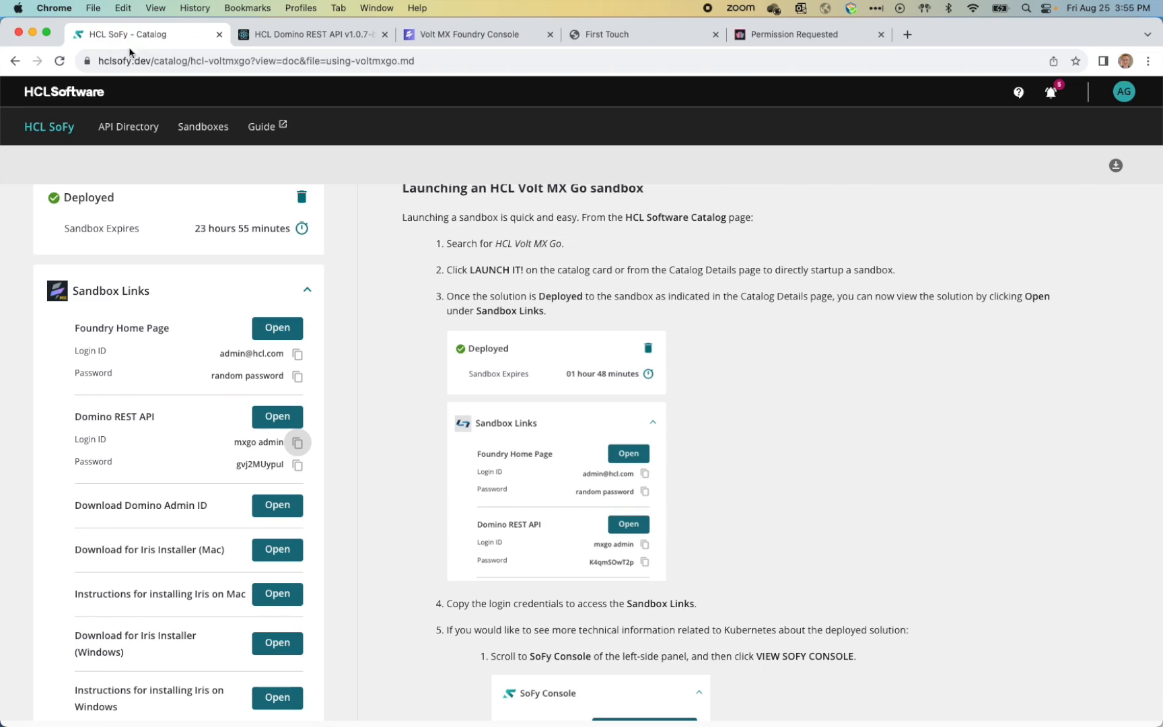
pyautogui.click(296, 466)
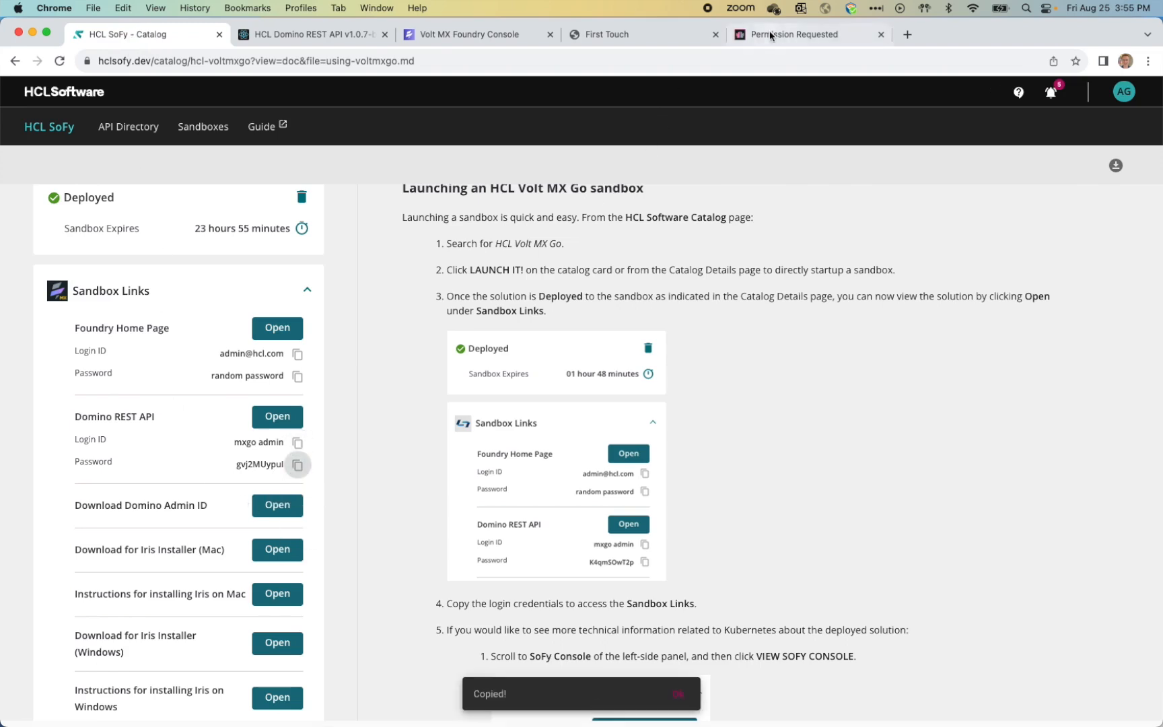
pyautogui.click(771, 33)
pyautogui.press('super+v')
pyautogui.click(582, 284)
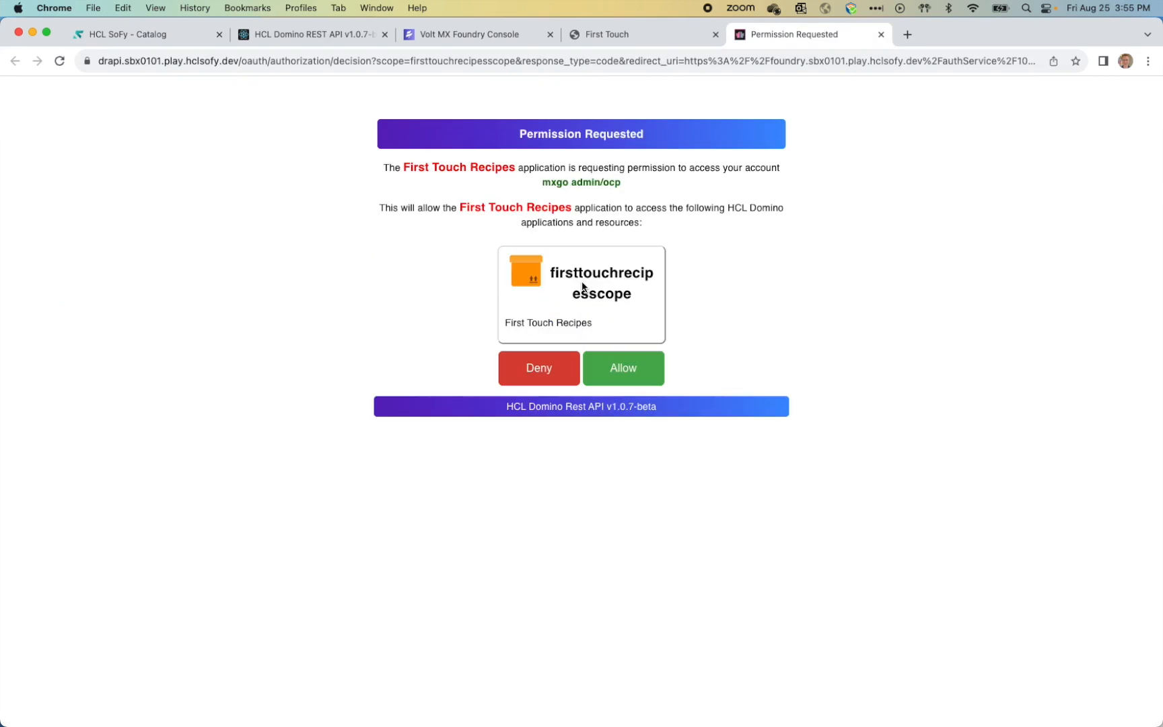
pyautogui.click(625, 369)
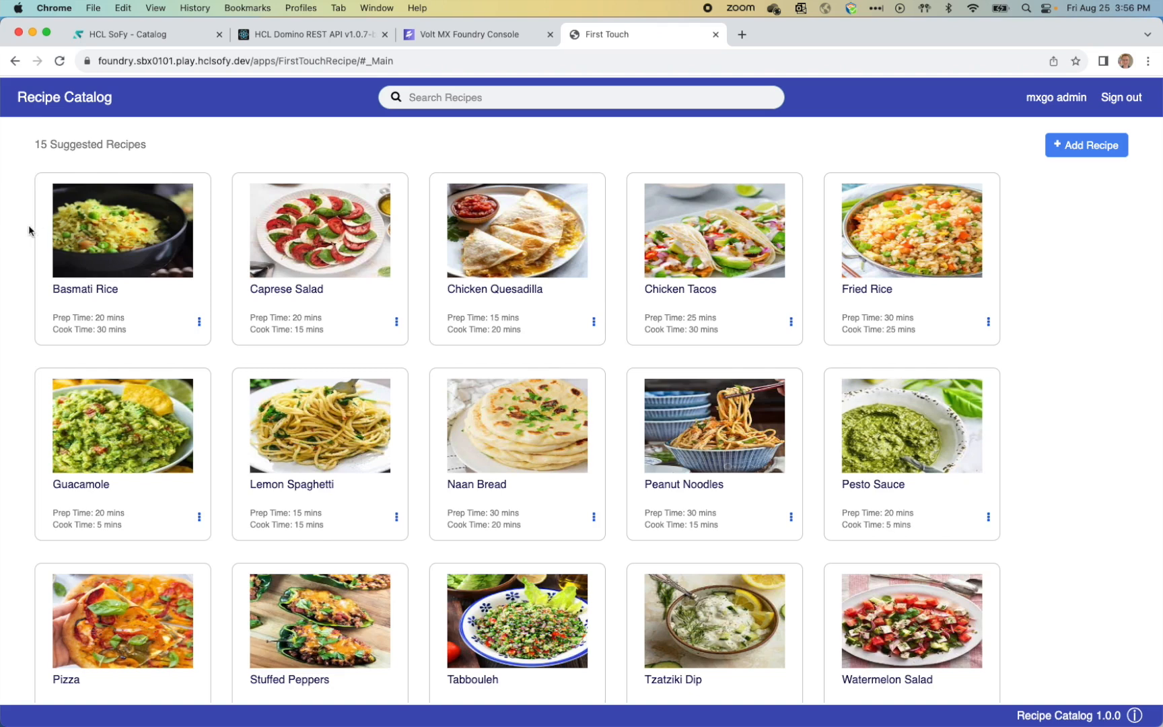
# Step: Search the recipes for 'lemon', then select the search text to clear it
pyautogui.click(492, 98)
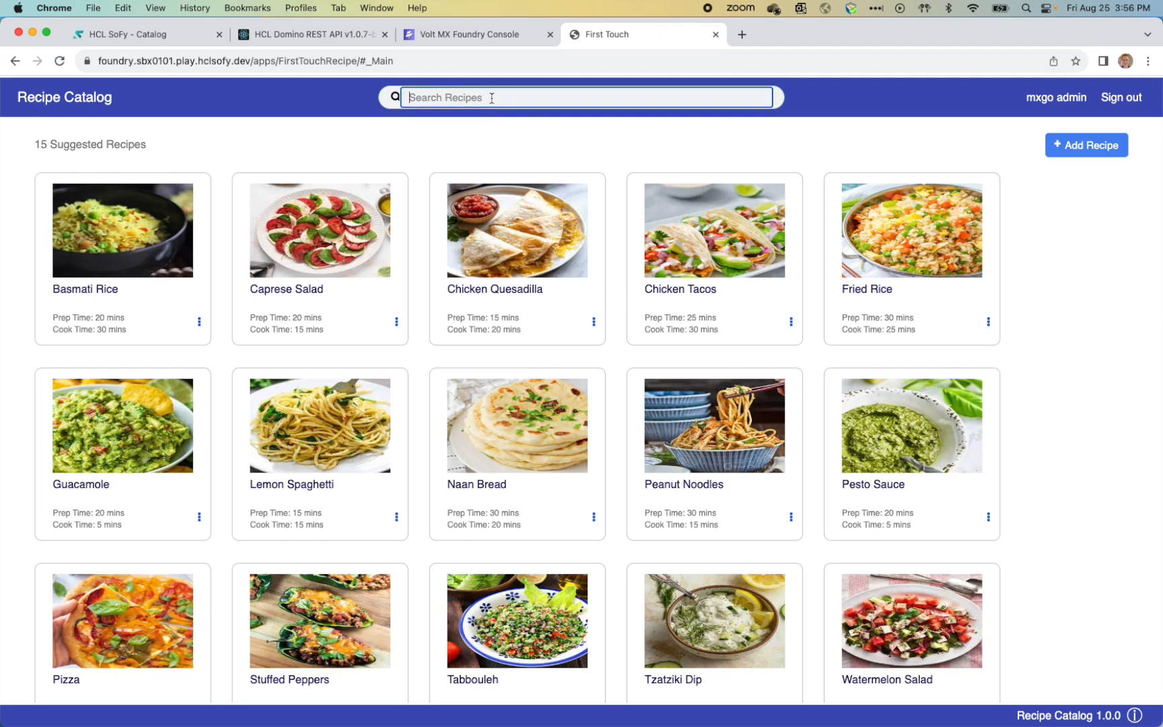
pyautogui.write('lemon')
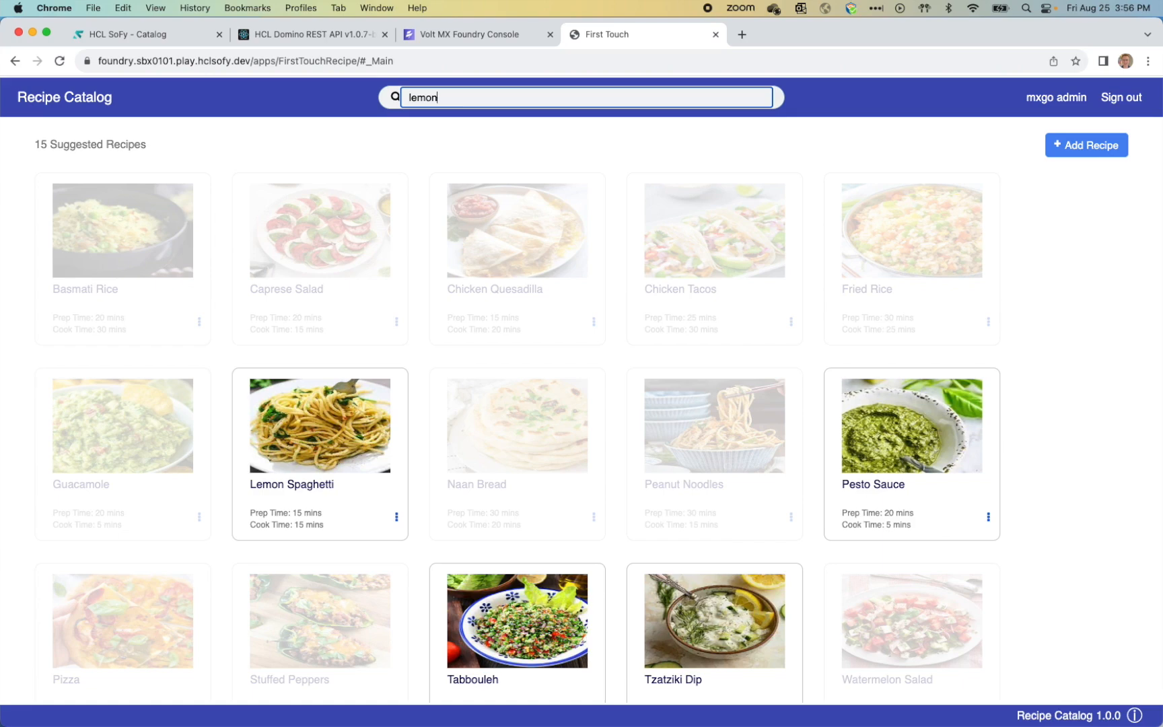
pyautogui.moveTo(465, 96); pyautogui.dragTo(350, 95)
# Step: Edit Basmati Rice to read 'Thai Basmati Rice' with a 30-minute prep time and save
pyautogui.press('BackSpace')
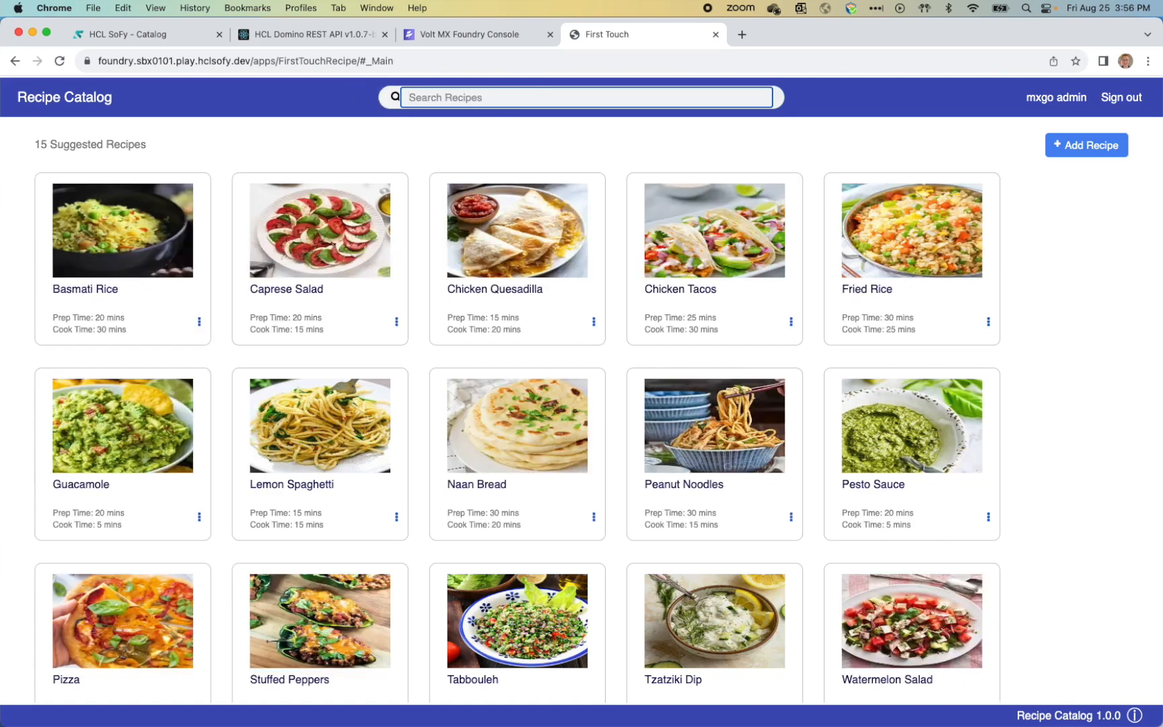
pyautogui.click(133, 224)
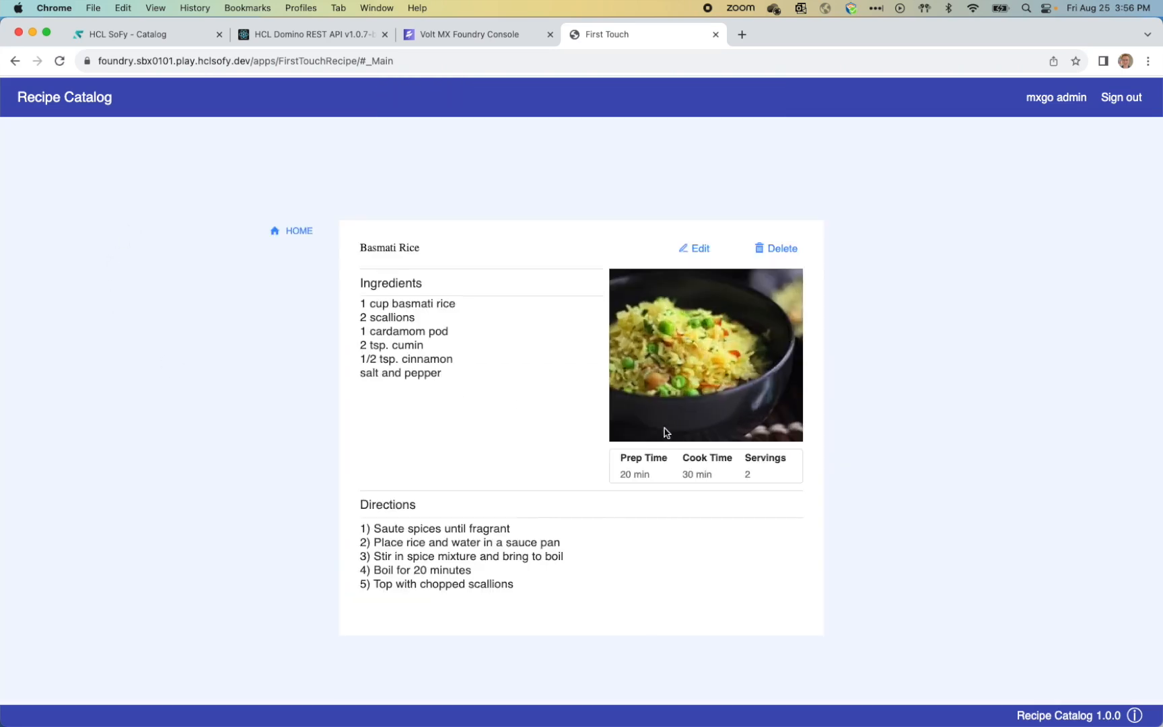
pyautogui.click(694, 248)
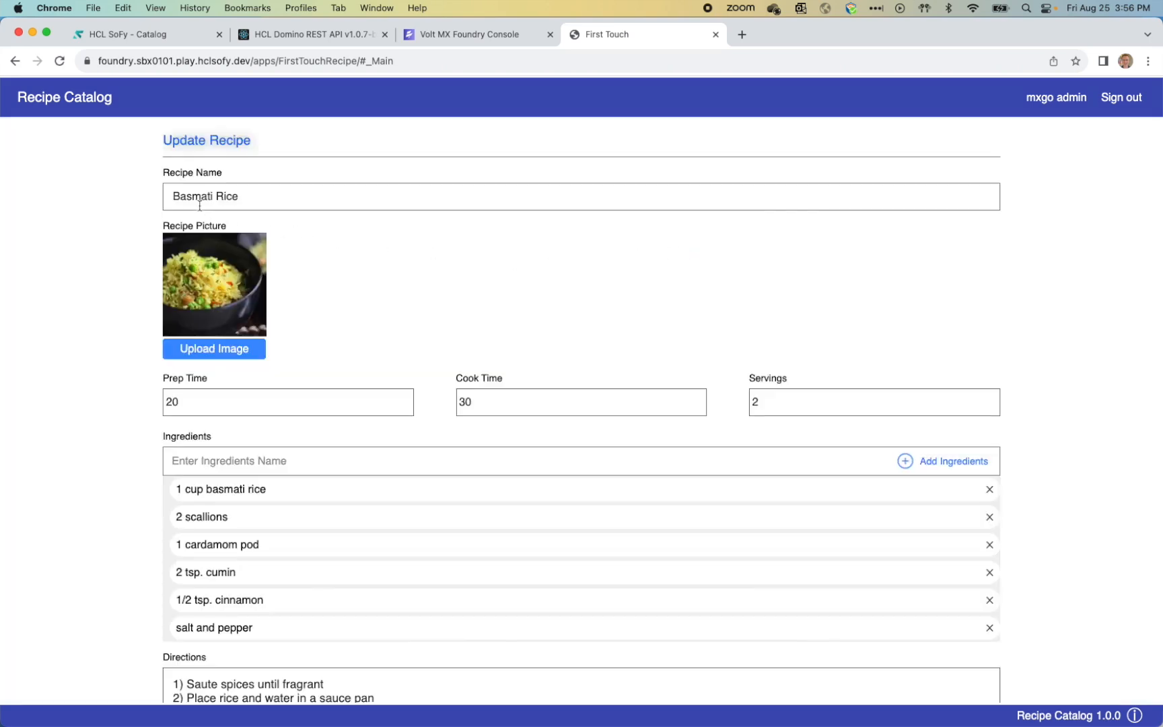
pyautogui.click(169, 196)
pyautogui.write('Thai')
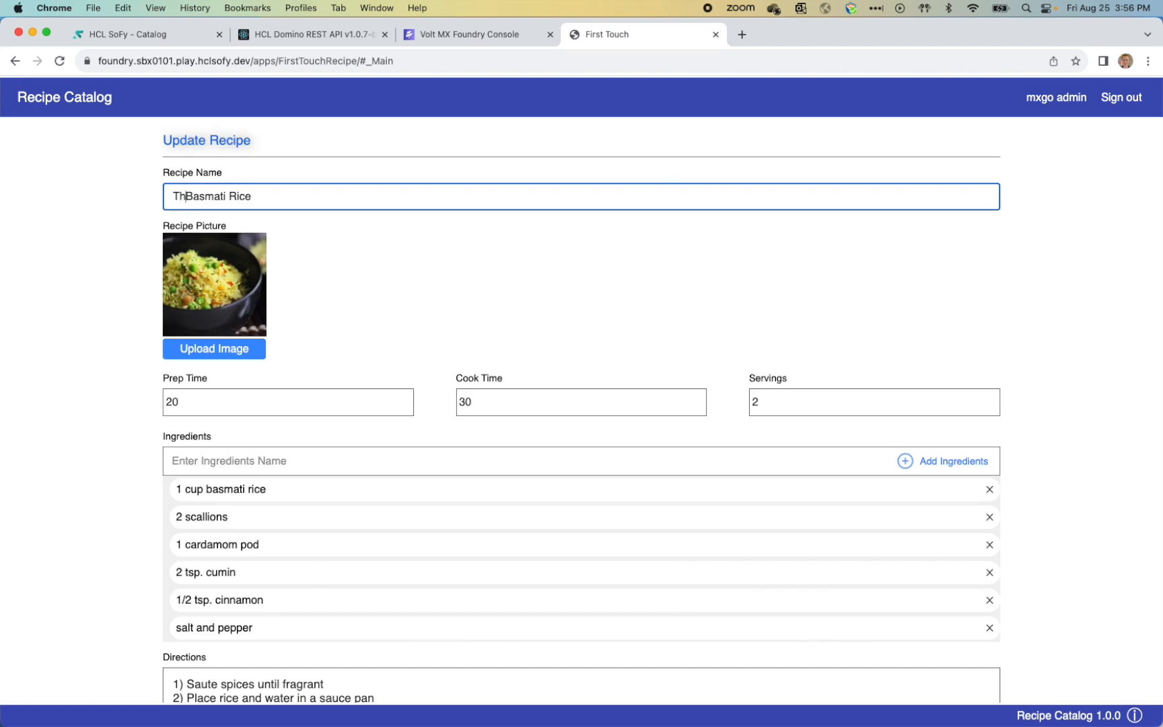
pyautogui.doubleClick(180, 401)
pyautogui.write('30')
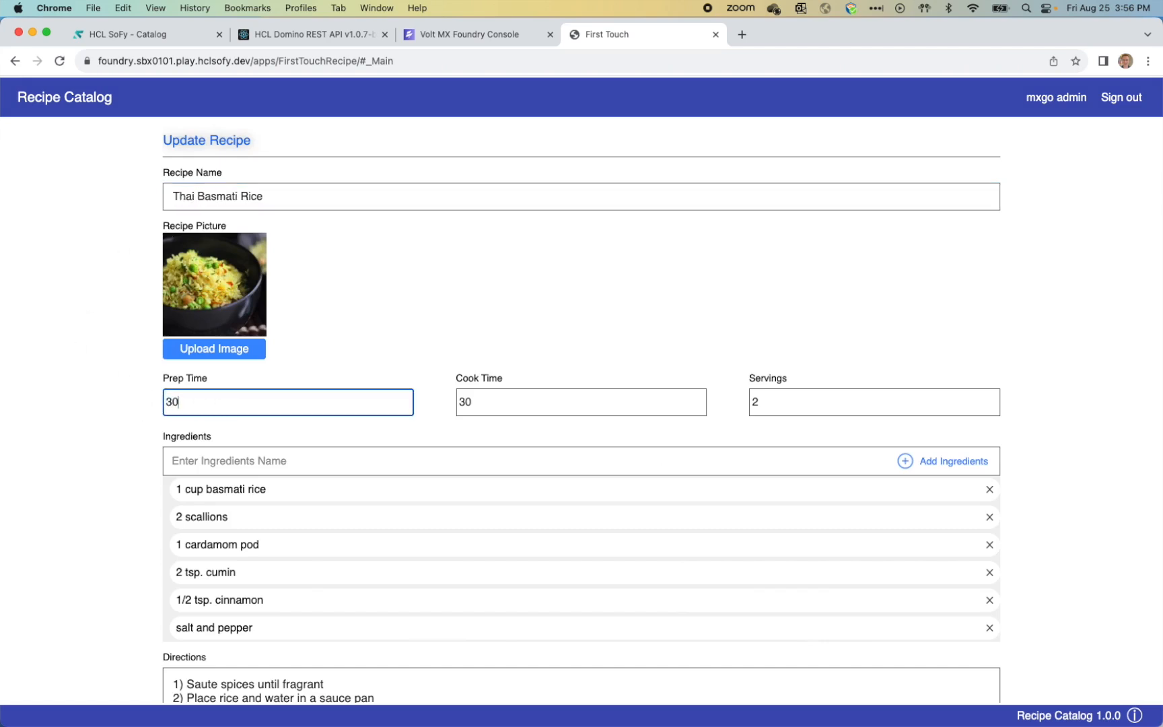
pyautogui.click(52, 388)
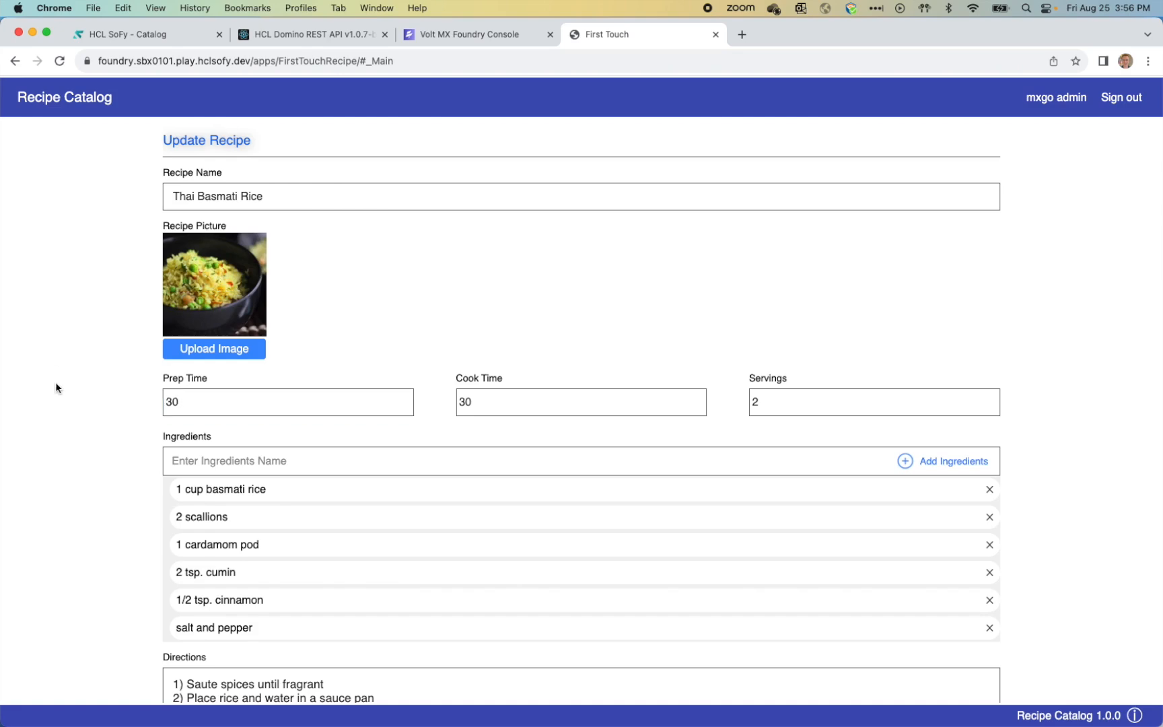
pyautogui.scroll(-3, 58, 387)
pyautogui.click(967, 685)
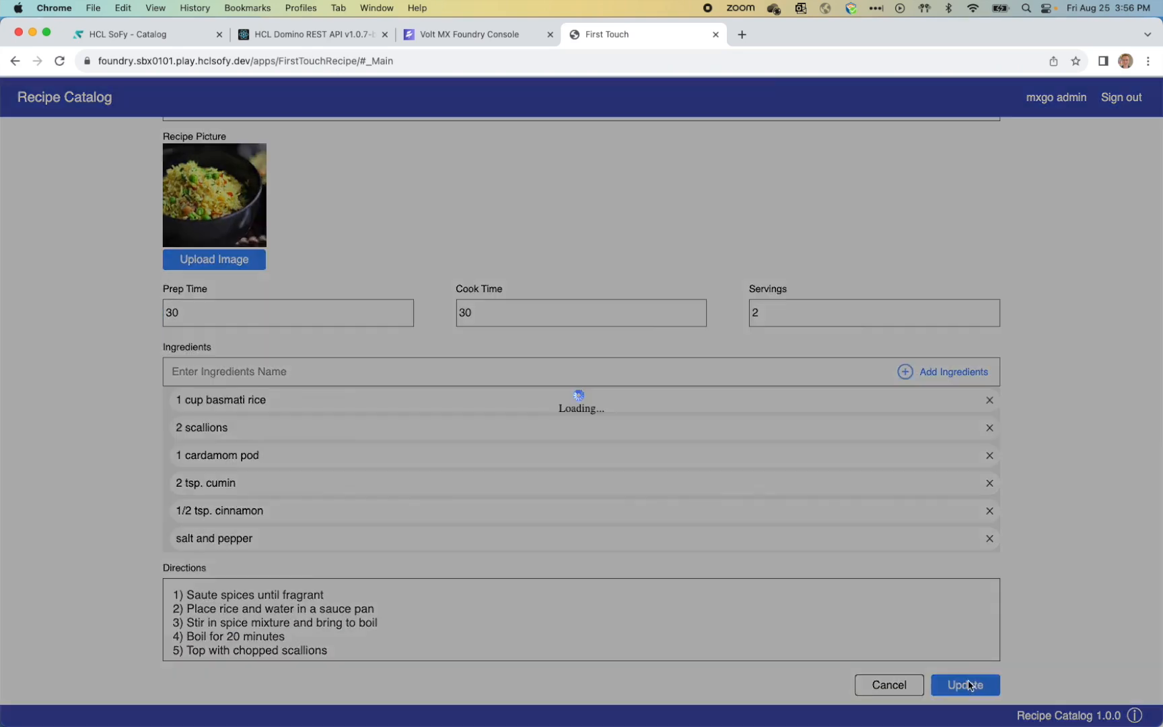
pyautogui.scroll(-2, 669, 537)
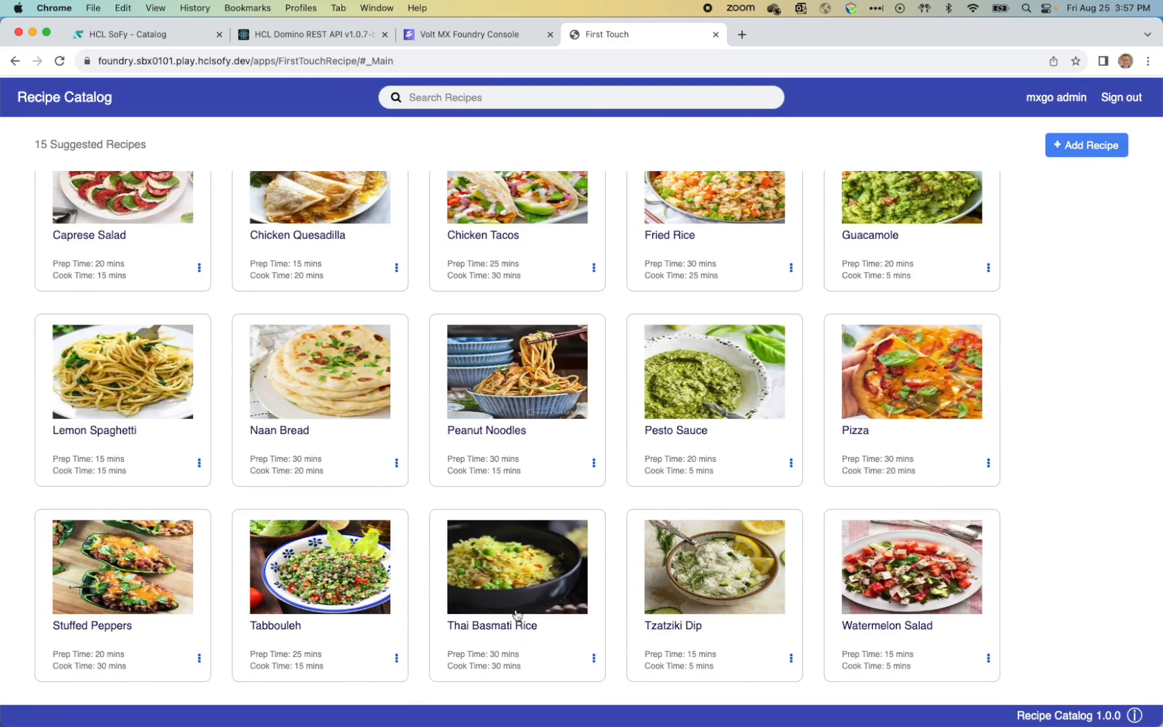
pyautogui.scroll(2, 510, 587)
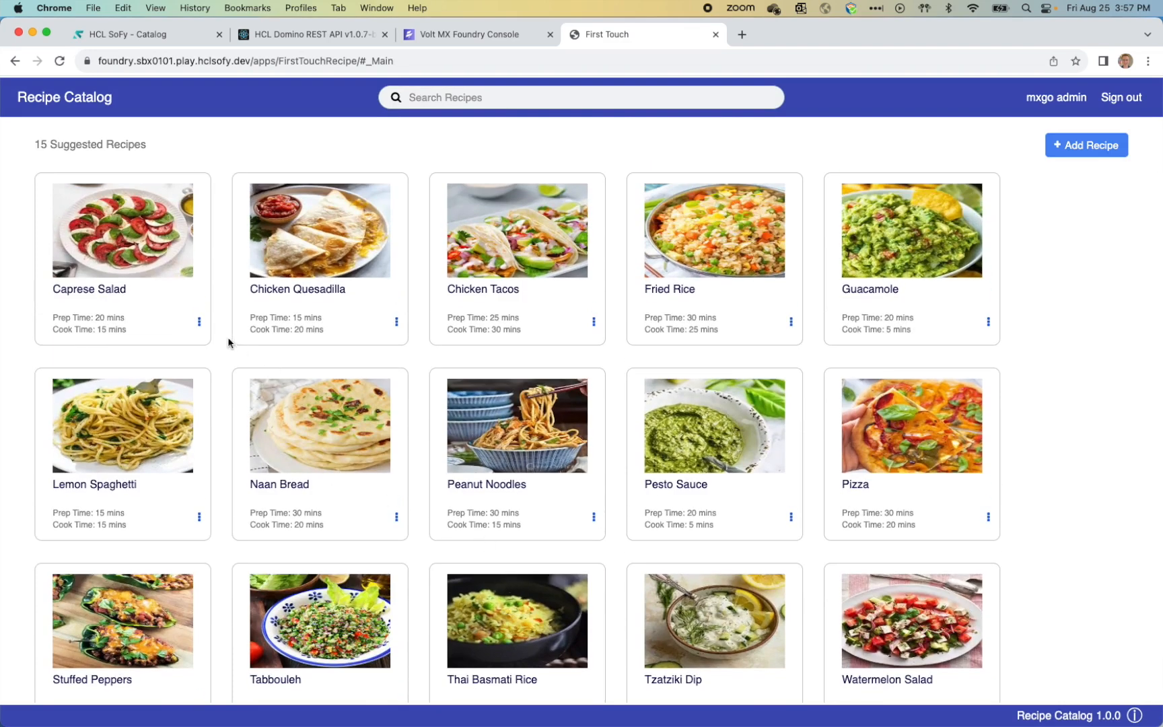
# Step: Delete the Caprese Salad recipe from the catalog
pyautogui.click(199, 321)
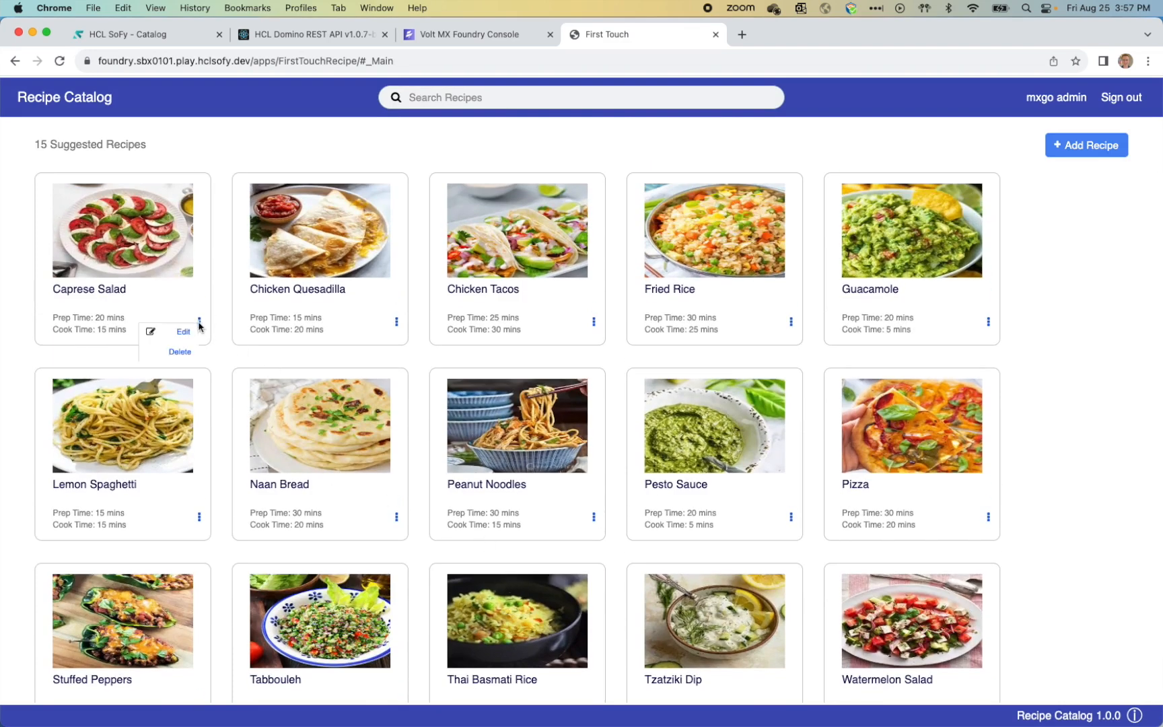
pyautogui.click(179, 353)
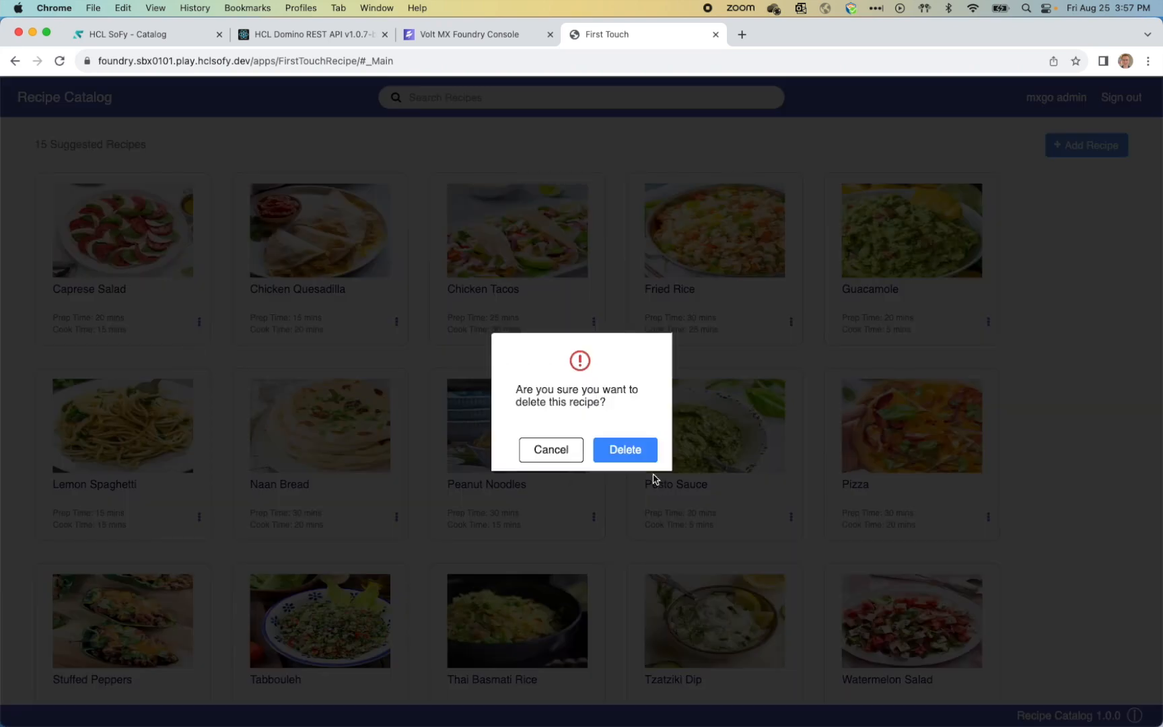
pyautogui.click(641, 452)
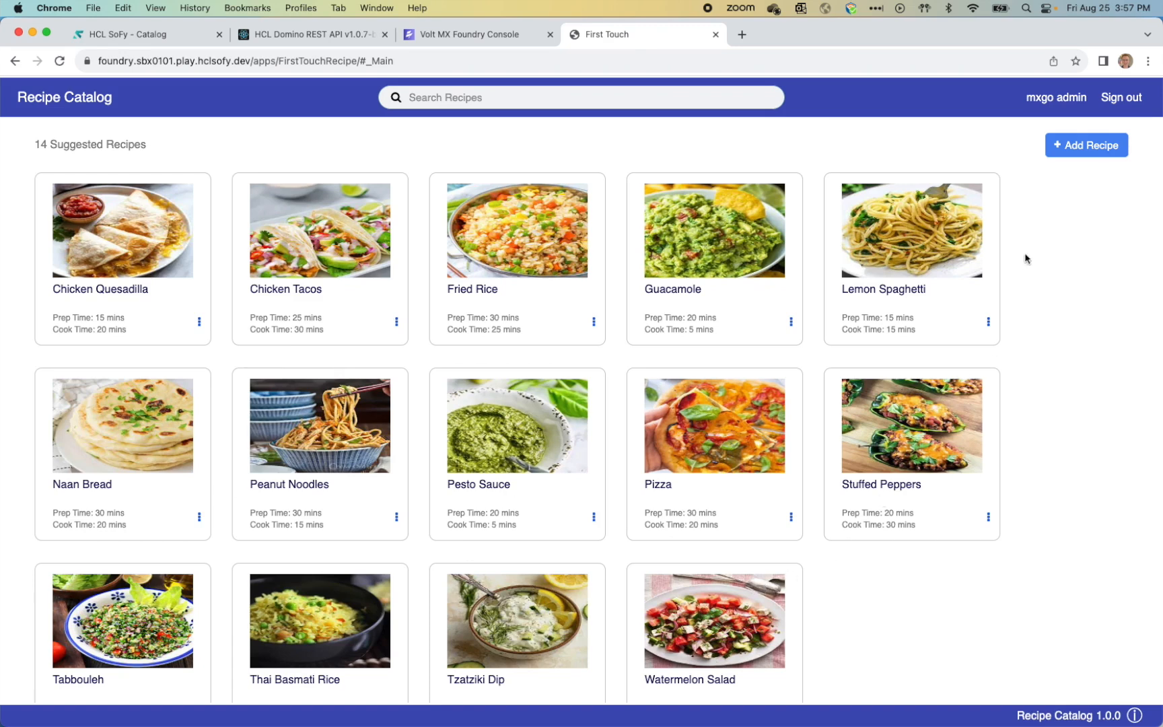
# Step: Open the Add Recipe form and cancel it without adding a recipe
pyautogui.click(1087, 146)
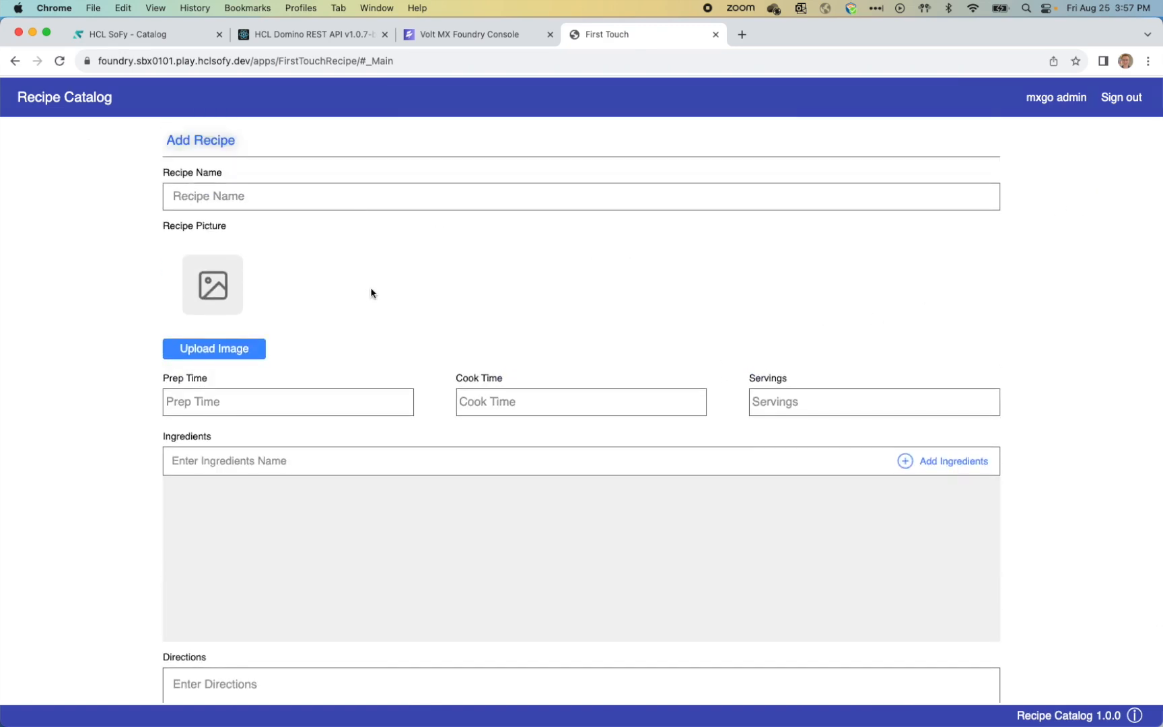
pyautogui.scroll(-3, 368, 316)
pyautogui.scroll(-1, 365, 340)
pyautogui.click(891, 686)
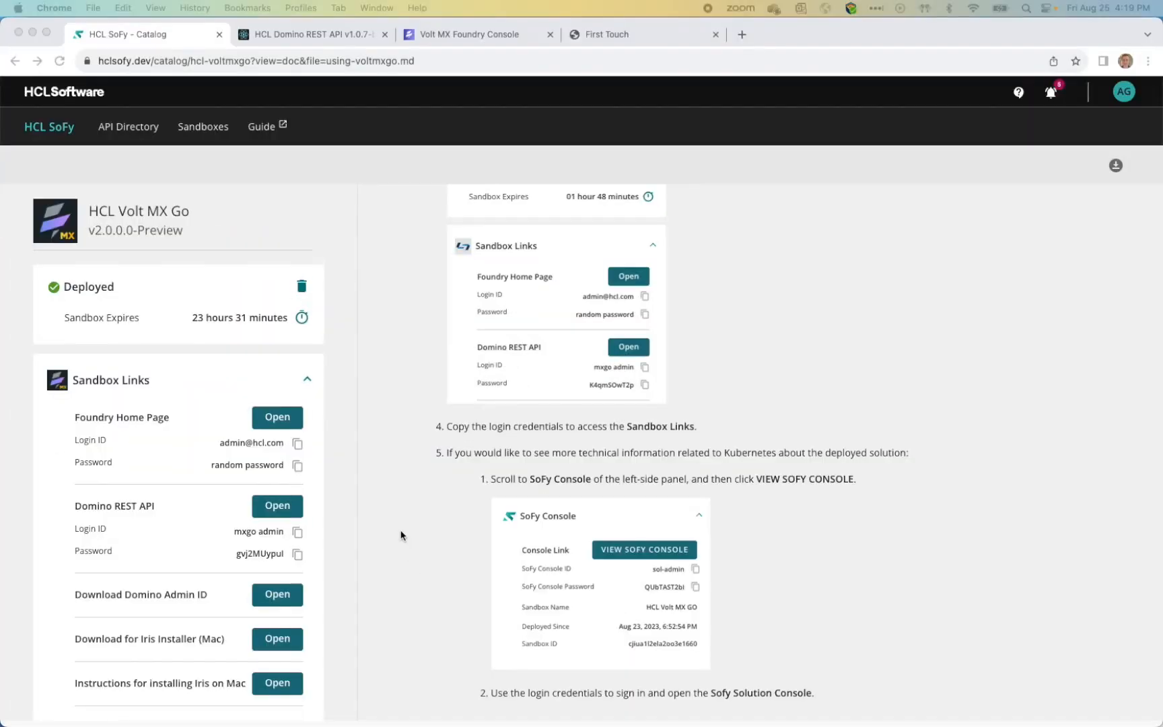
# Step: Start the Domino admin ID download and copy the Domino REST API password from the catalog page
pyautogui.scroll(-1, 401, 535)
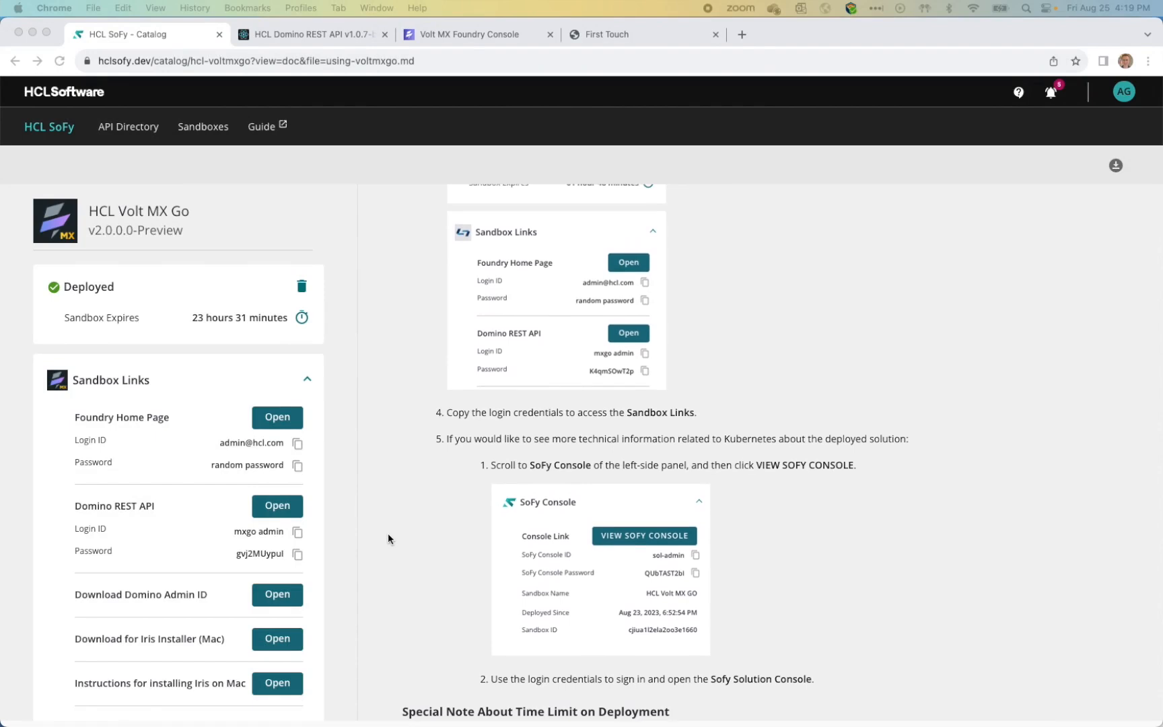
pyautogui.click(273, 600)
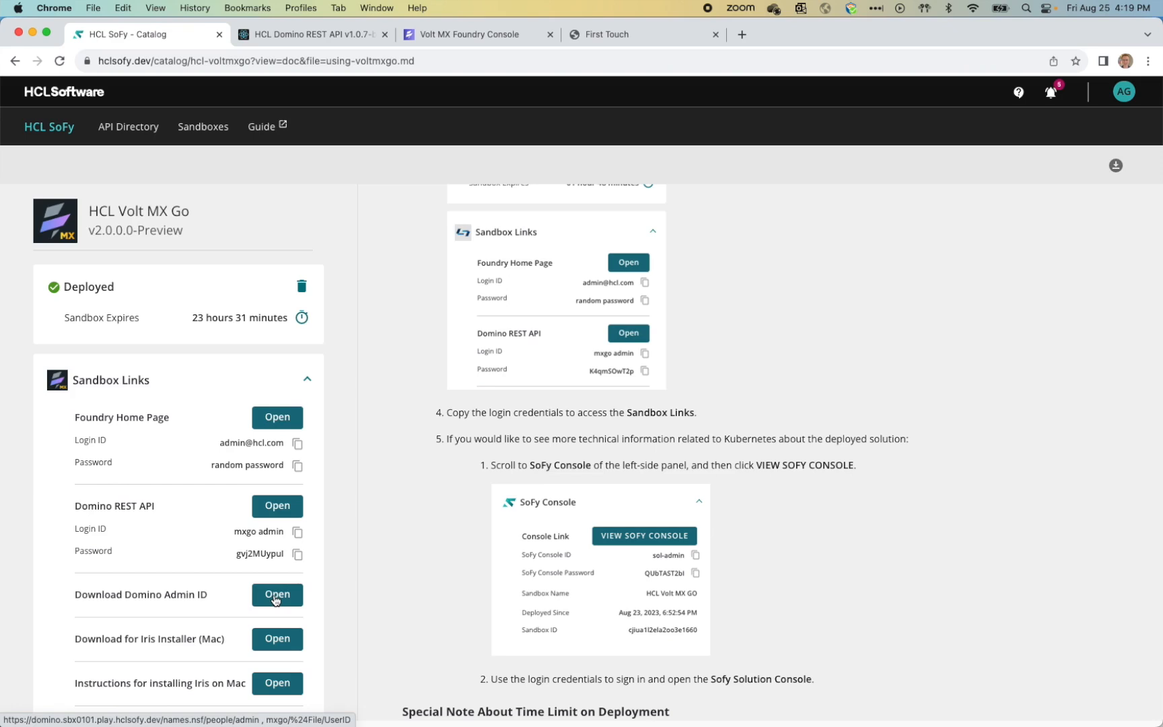
pyautogui.click(274, 596)
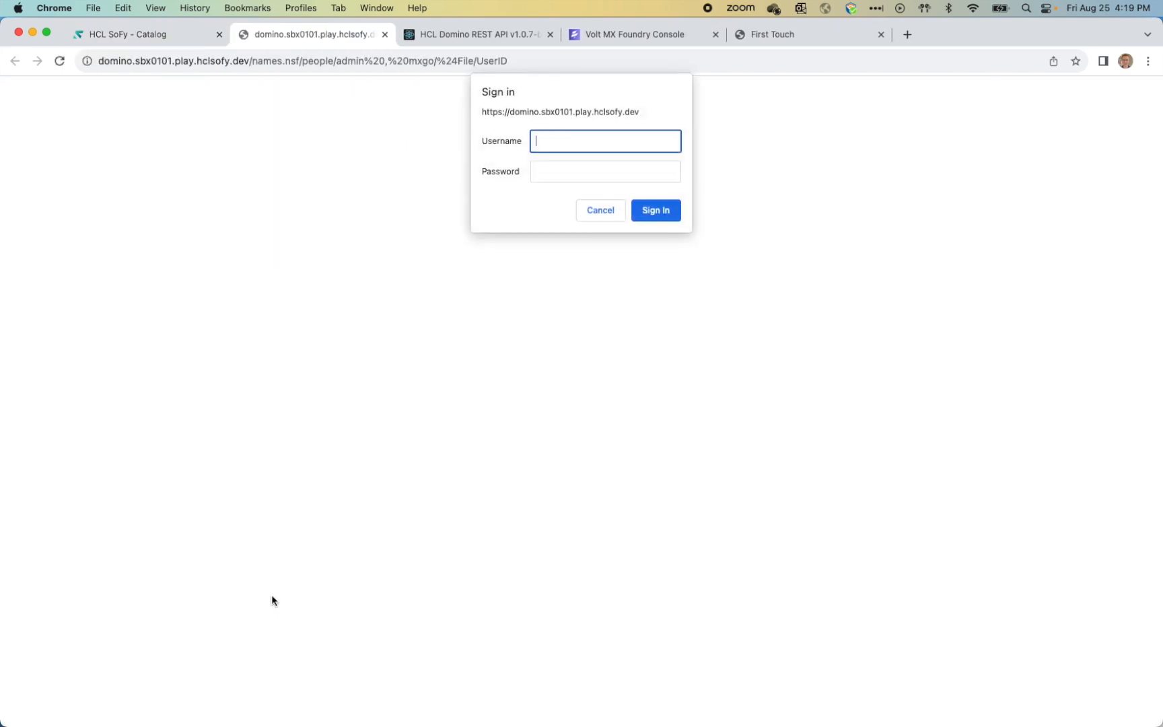
pyautogui.click(138, 34)
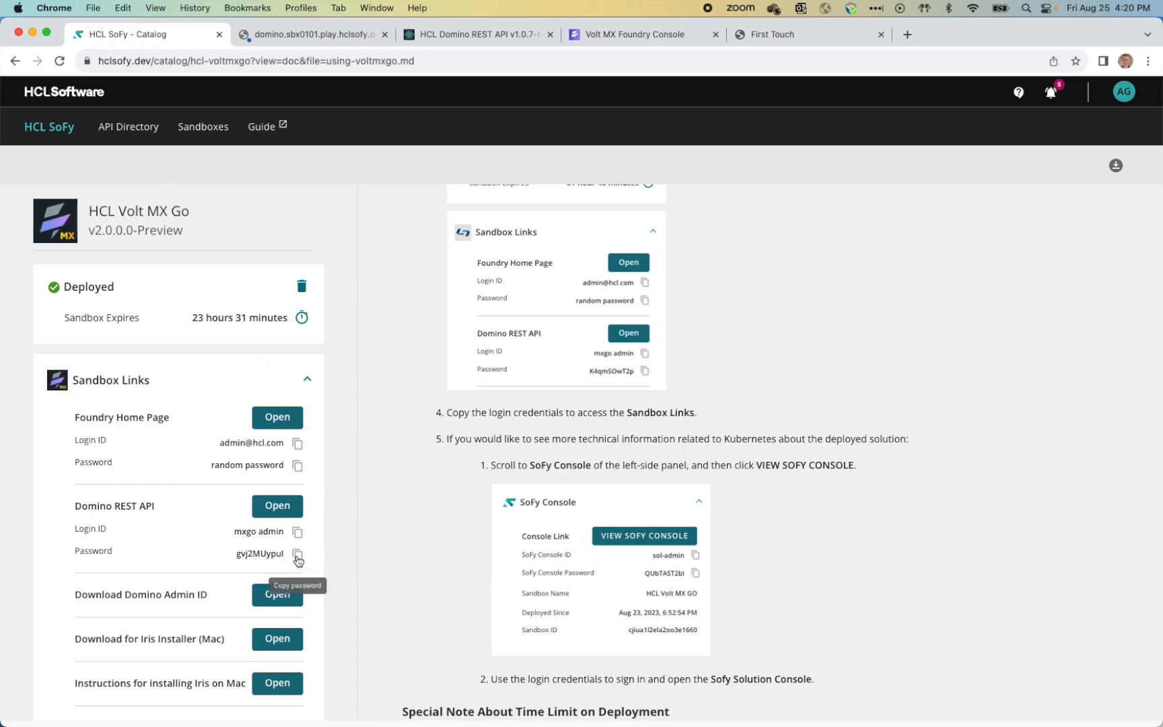
pyautogui.click(298, 556)
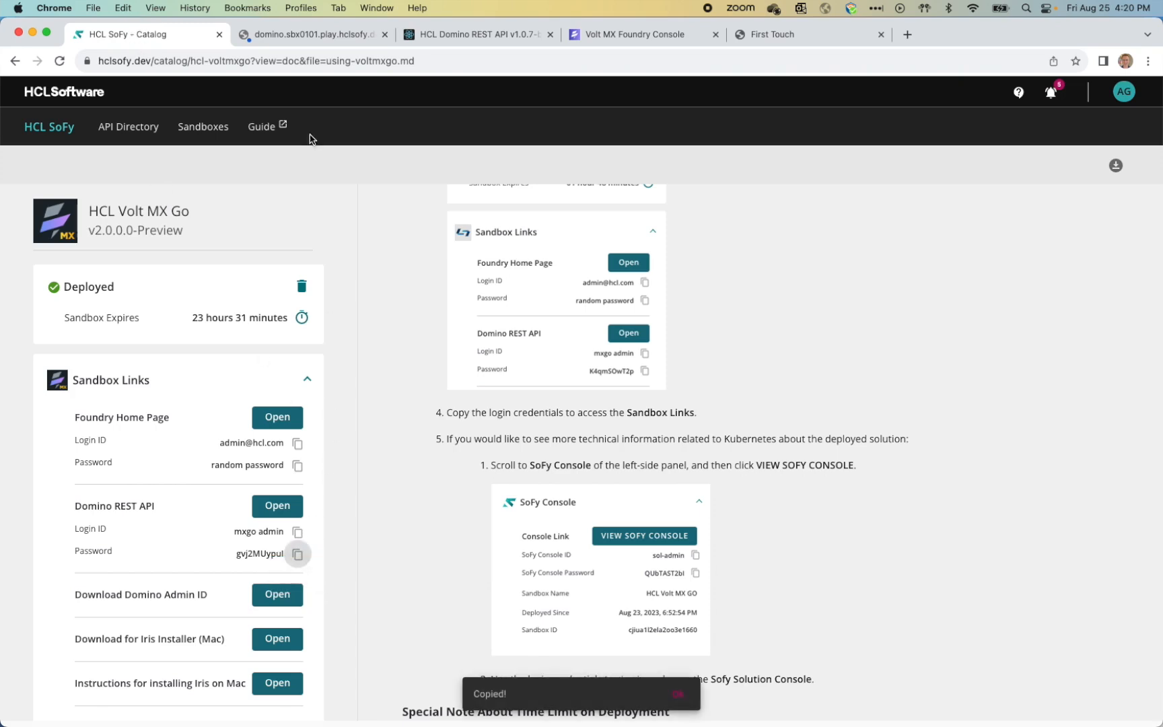
pyautogui.click(310, 35)
# Step: Sign in with the Domino REST API login and password, then save the 6.6 KB UserID file
pyautogui.write('mxg ')
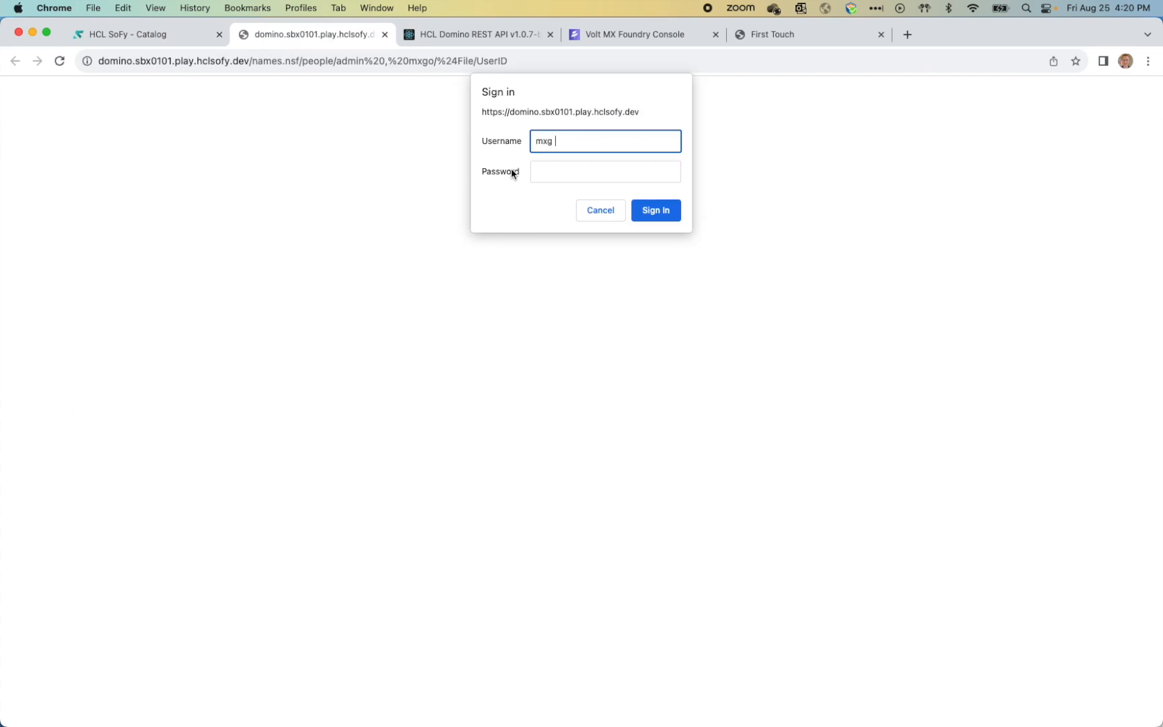
pyautogui.write('\\')
pyautogui.press('BackSpace')
pyautogui.press('BackSpace')
pyautogui.write('o admin')
pyautogui.press('Tab')
pyautogui.write('••••••••••')
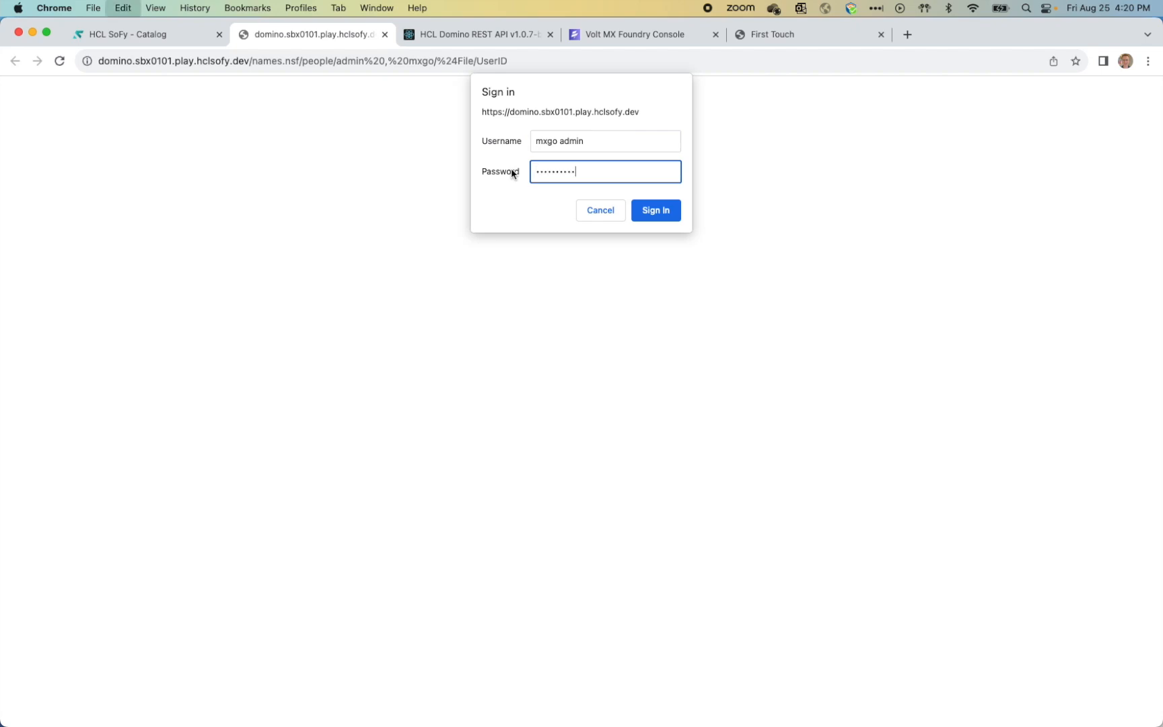
pyautogui.click(655, 211)
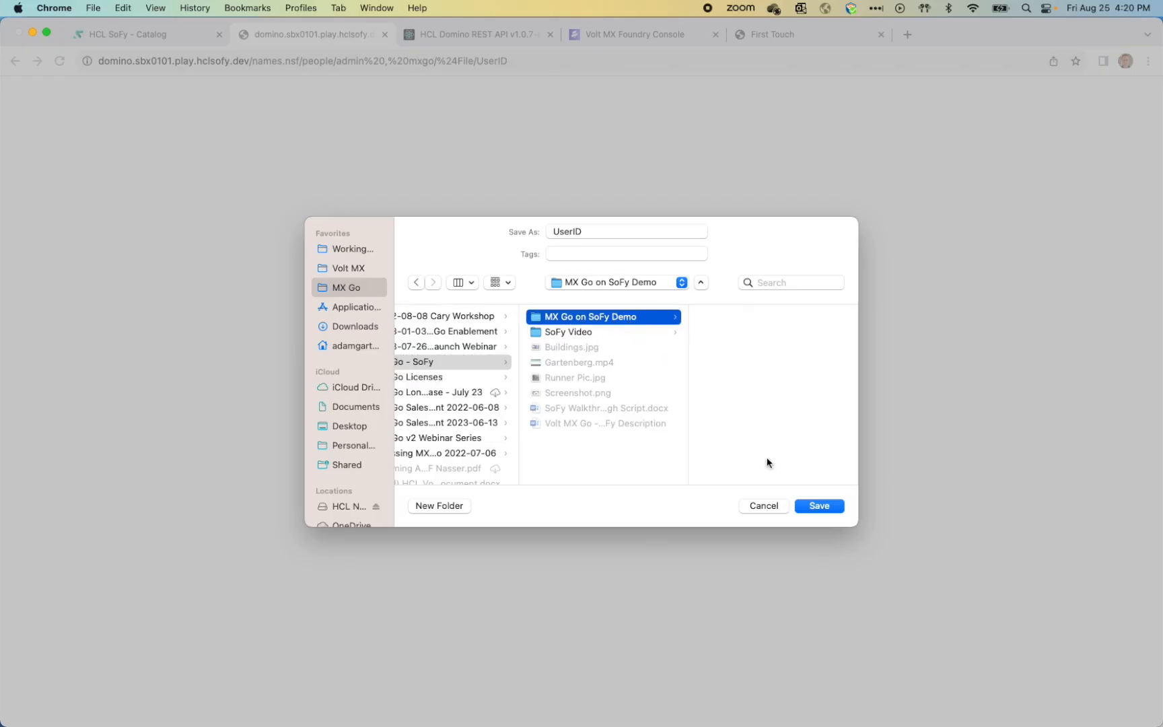
pyautogui.click(821, 506)
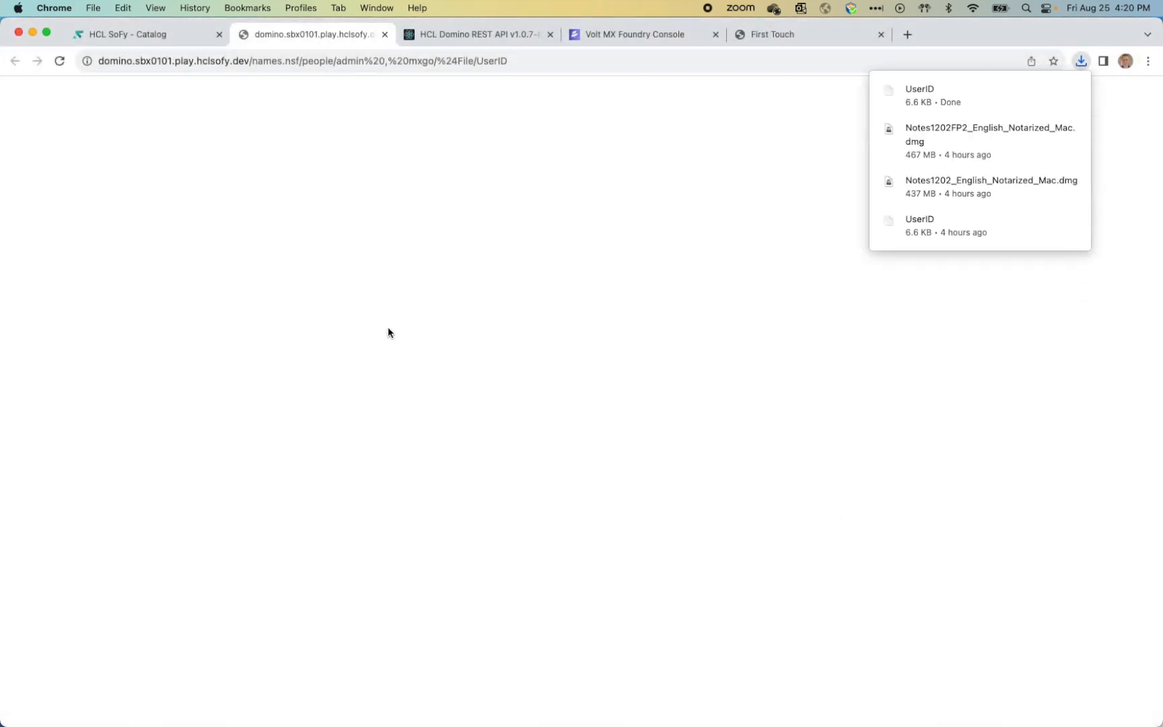
pyautogui.press('super+space')
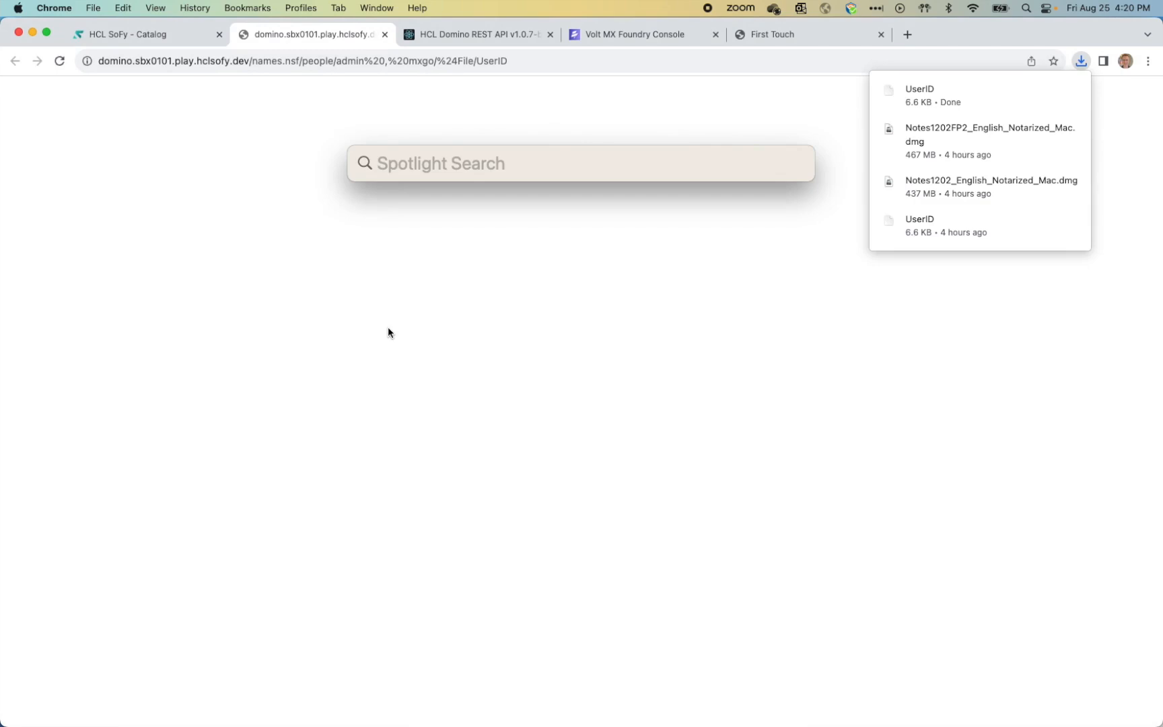
# Step: Launch HCL Notes and log in with the downloaded admin ID's password
pyautogui.write('Notes')
pyautogui.press('Return')
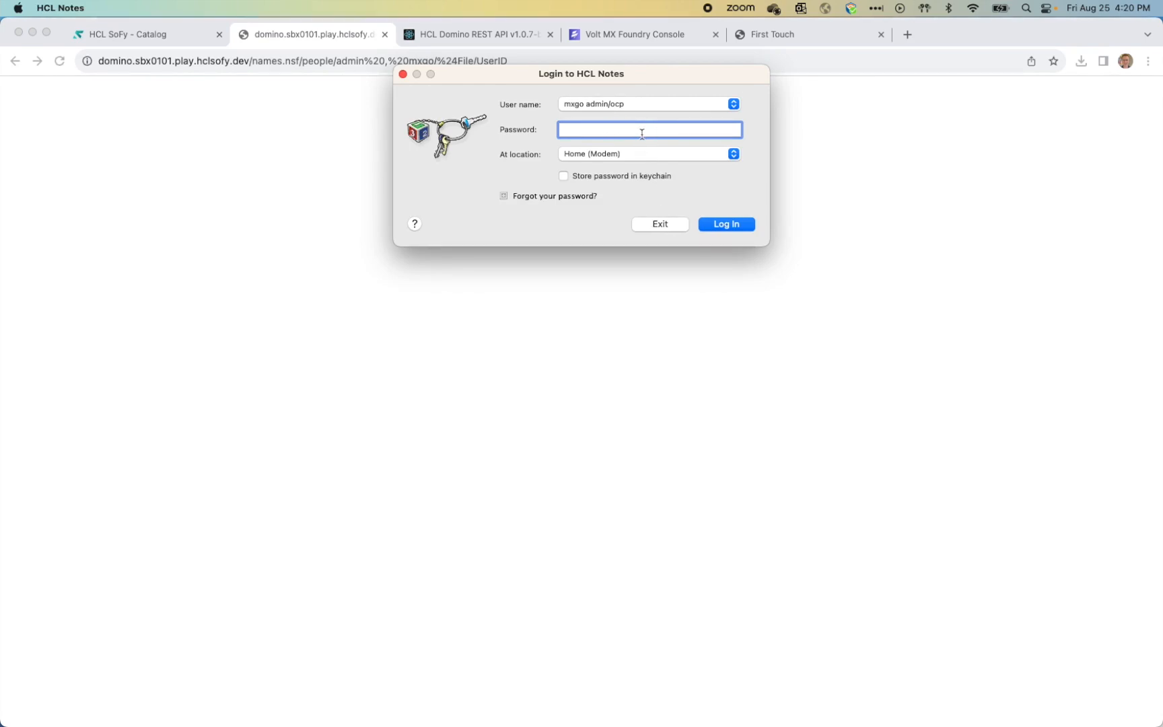
pyautogui.click(153, 35)
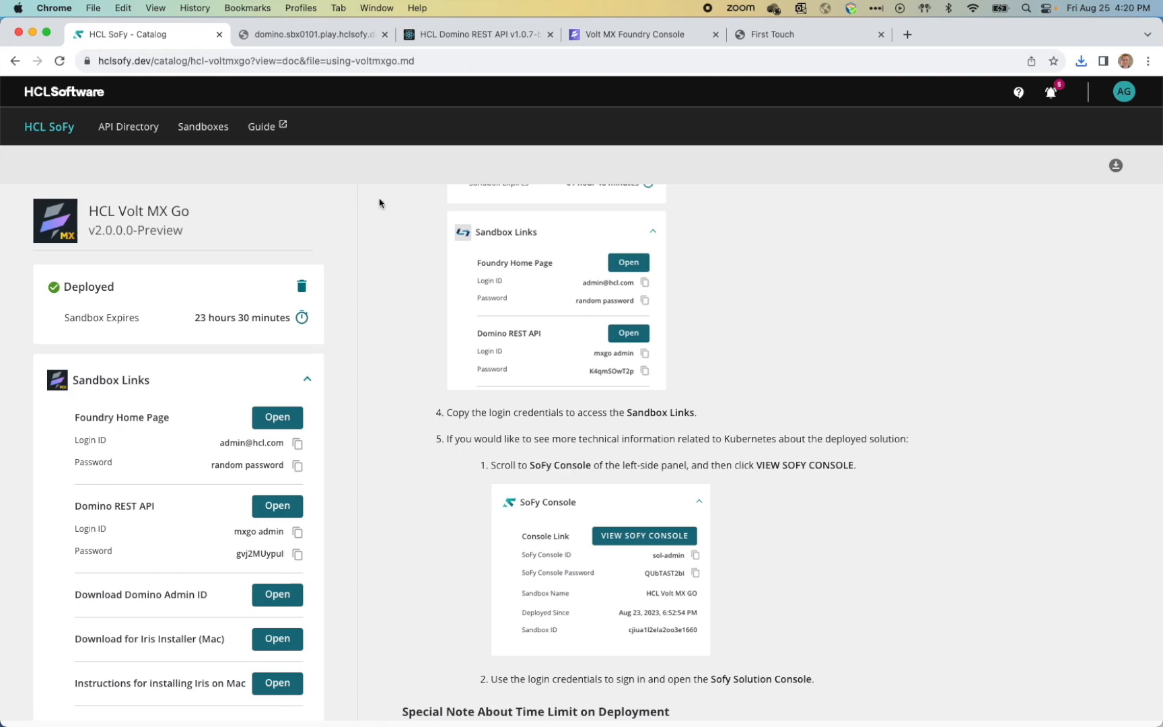
pyautogui.press('super+Tab')
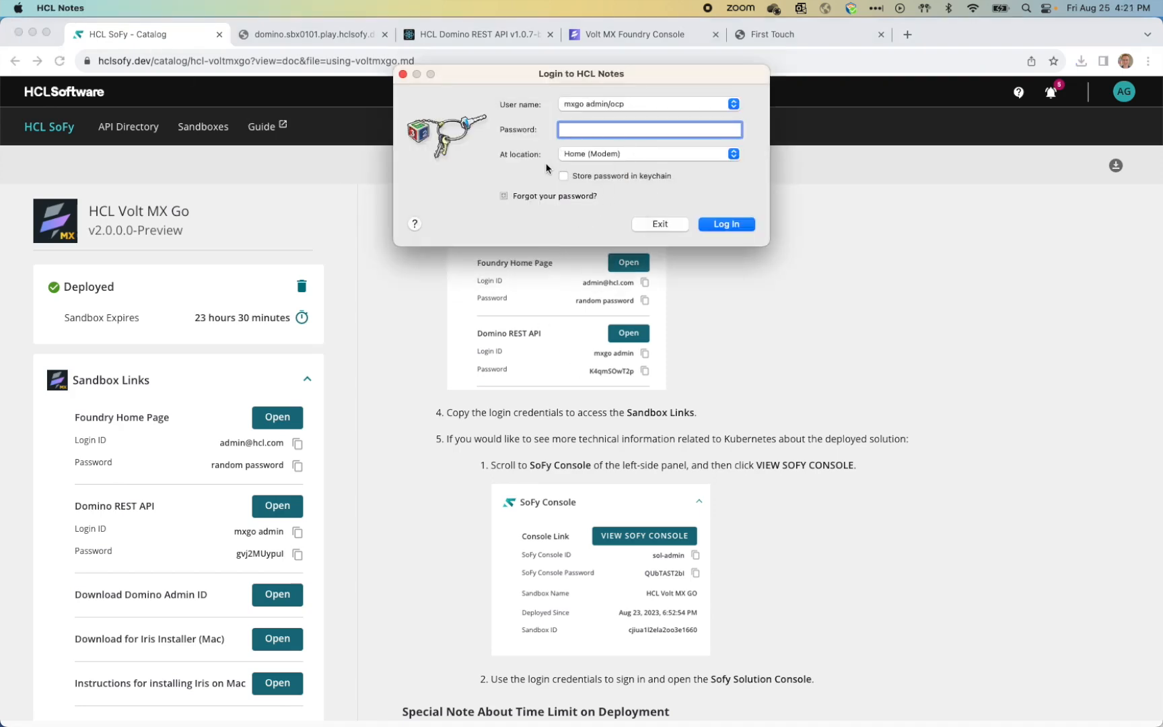
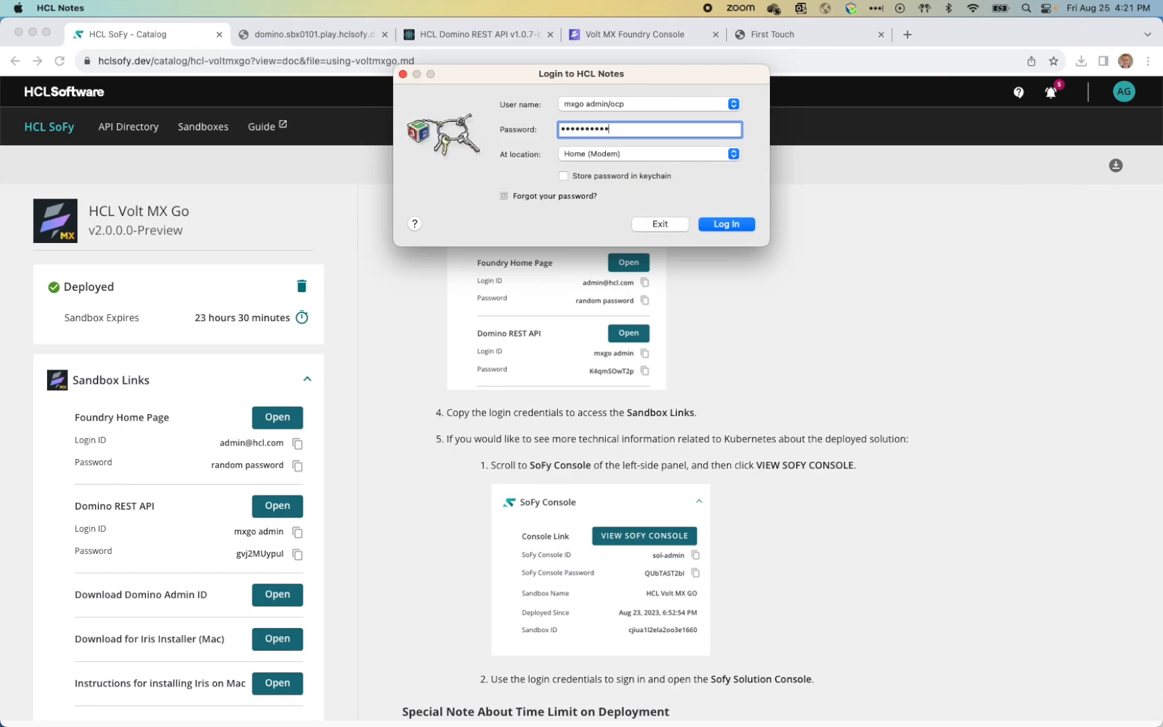
pyautogui.click(745, 227)
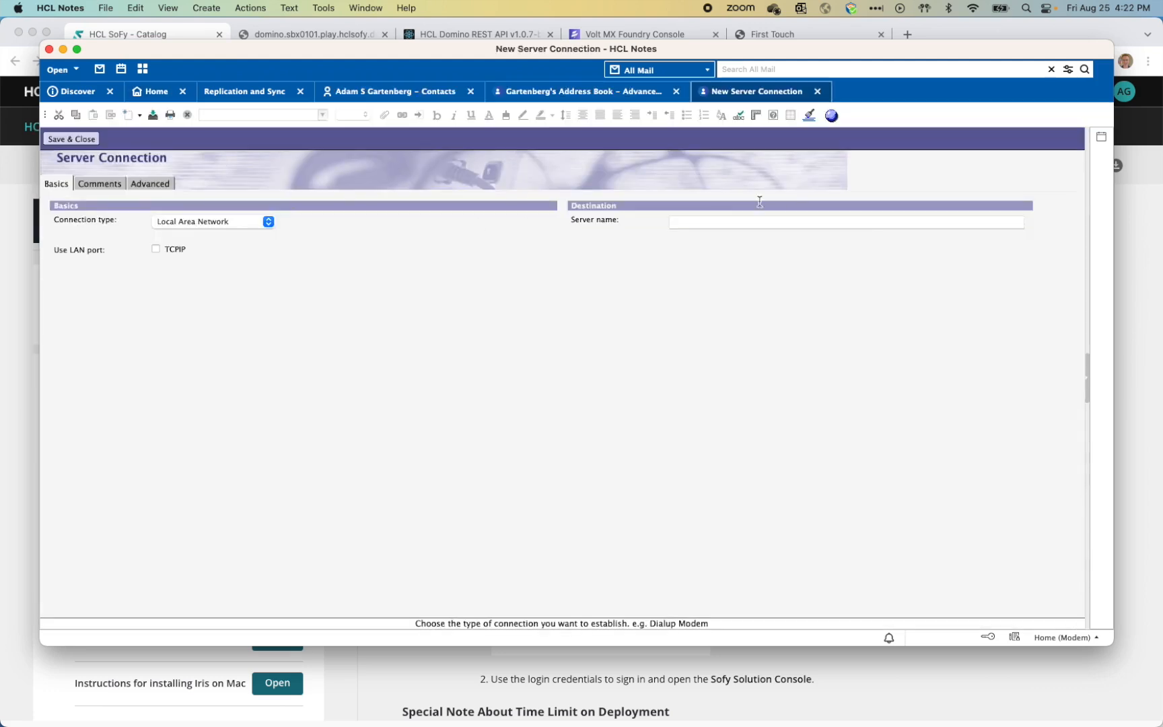
# Step: Name the server connection DRAPI and enable its TCPIP port
pyautogui.click(721, 223)
pyautogui.write('DRAPI')
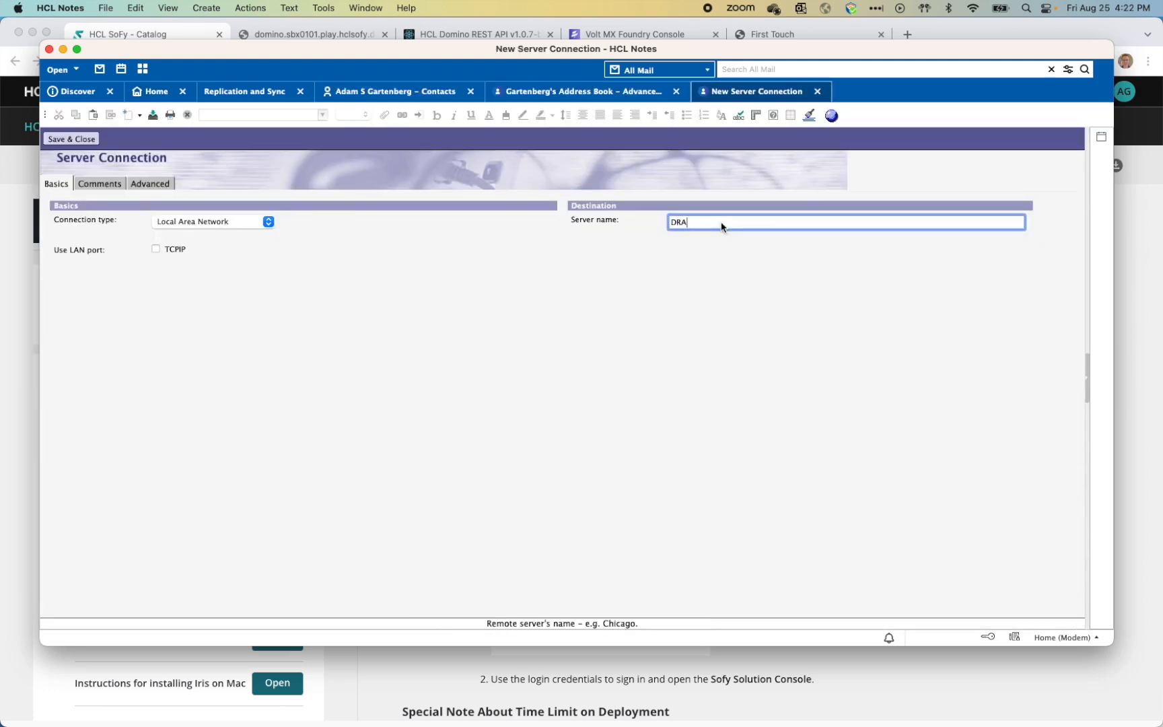
pyautogui.click(157, 250)
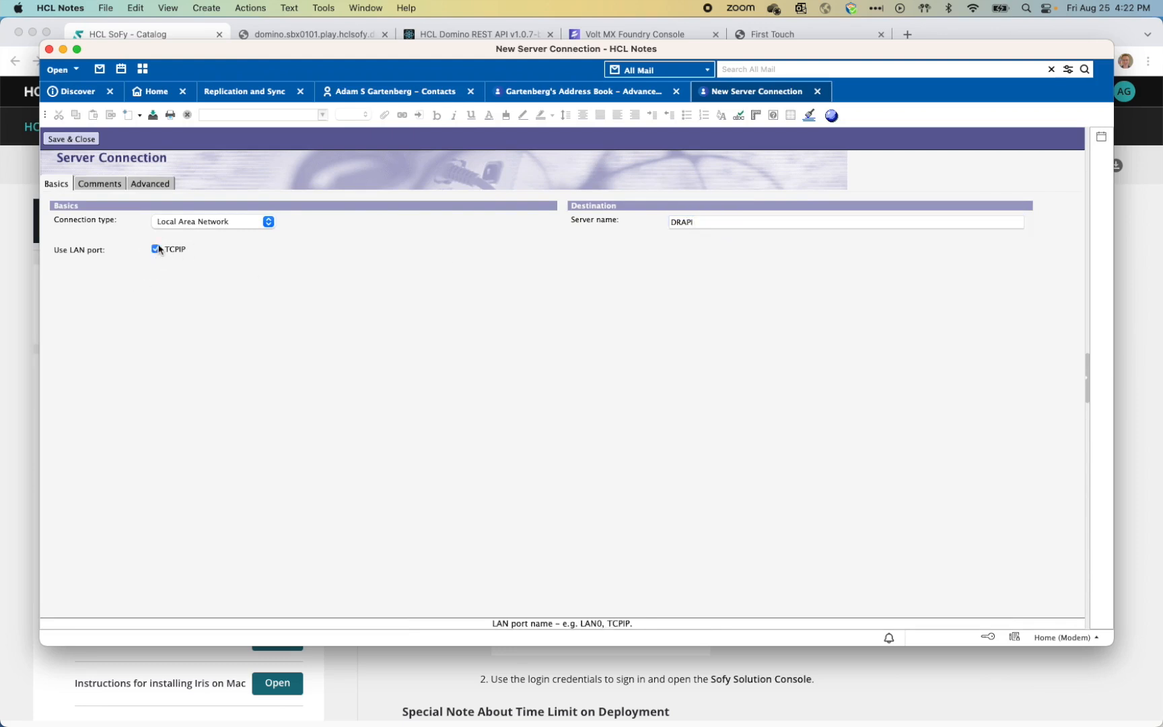
# Step: Set the destination server address to the NRPC address 34.68.3.60:1352 and save the connection
pyautogui.click(158, 186)
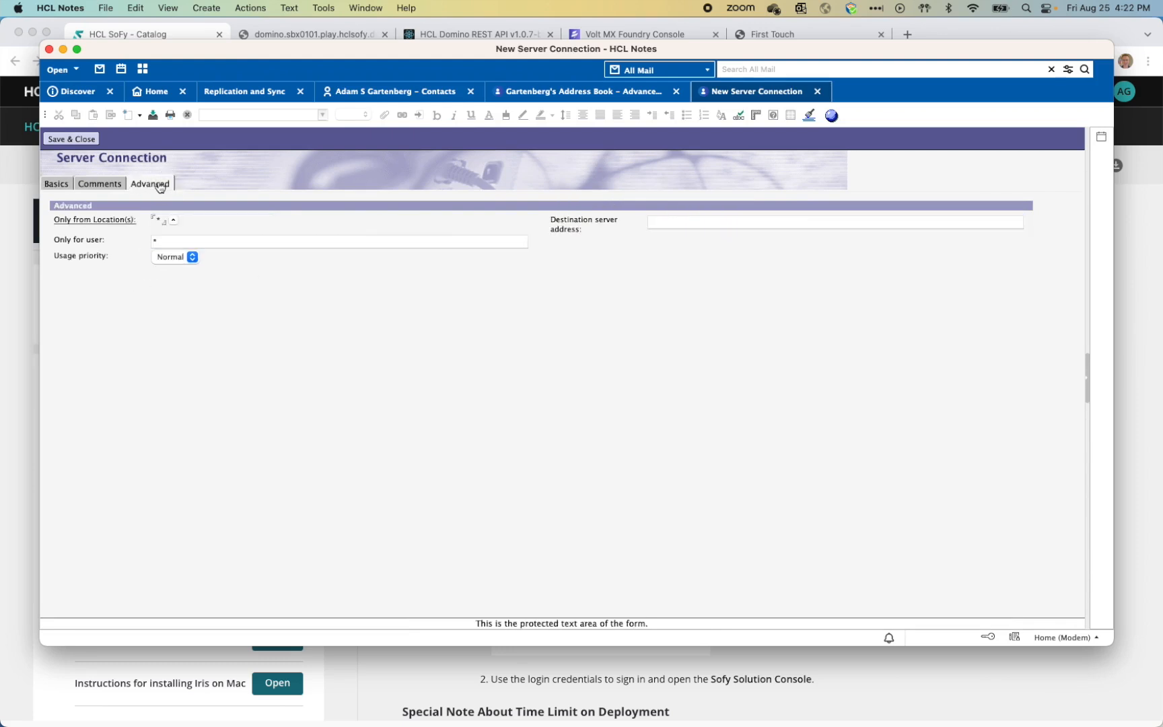
pyautogui.click(695, 228)
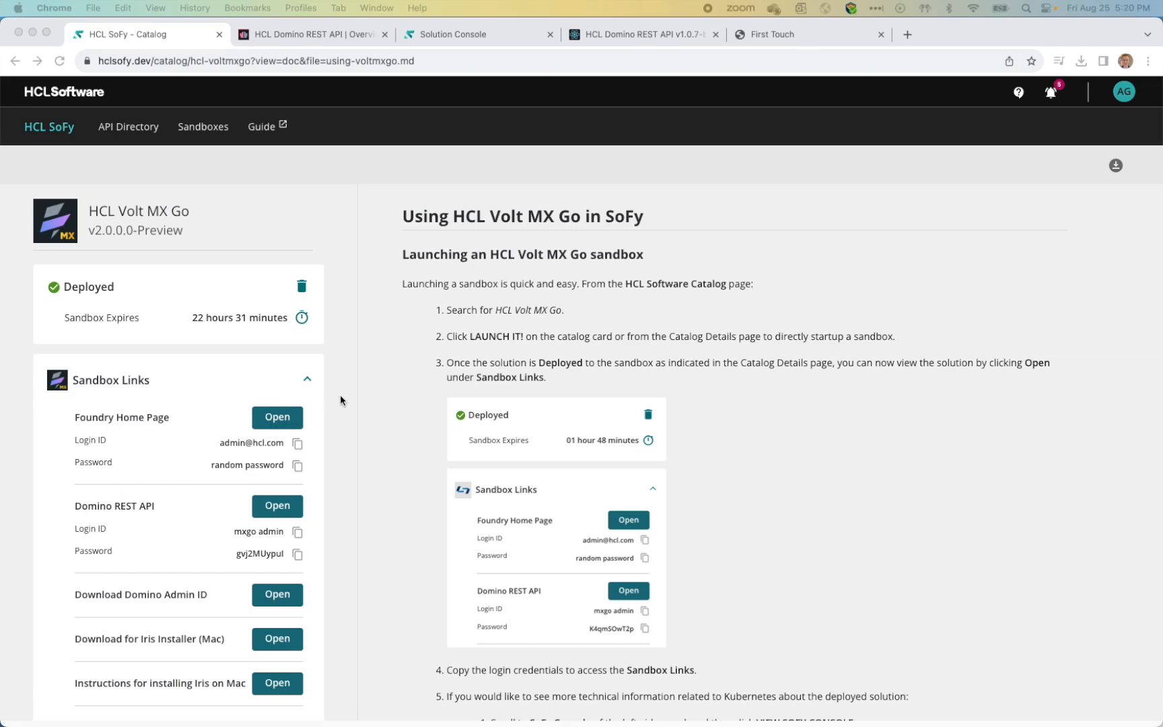
pyautogui.scroll(-8, 340, 394)
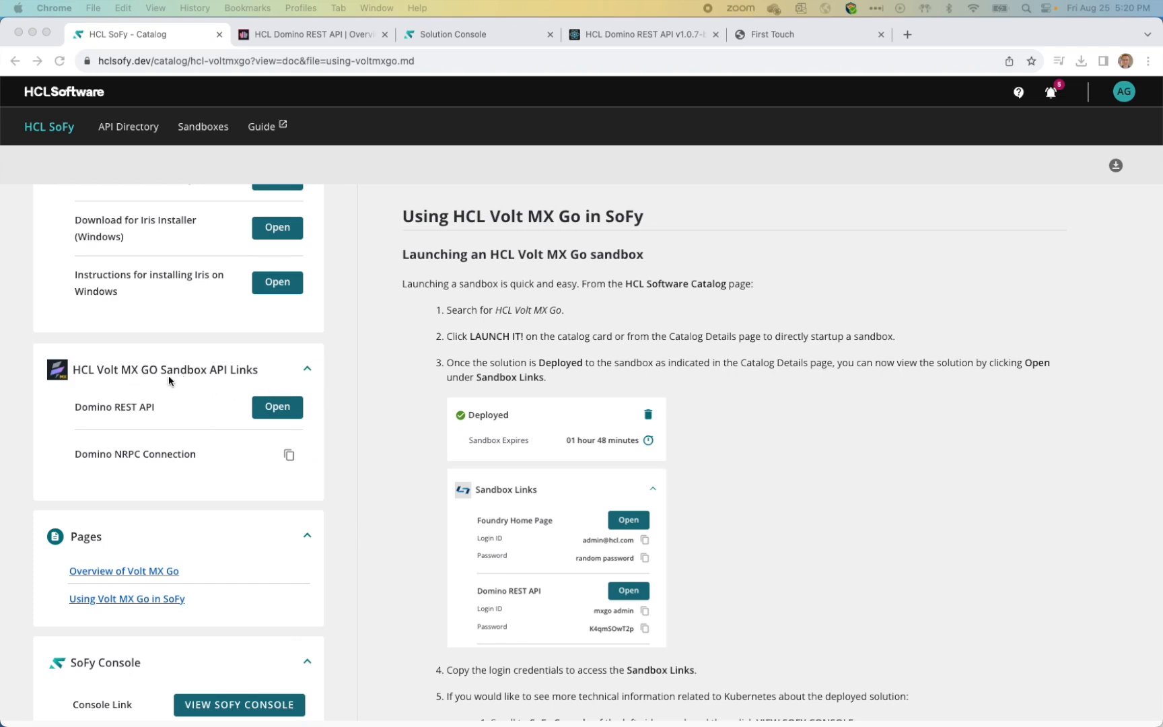
pyautogui.click(288, 459)
pyautogui.click(290, 456)
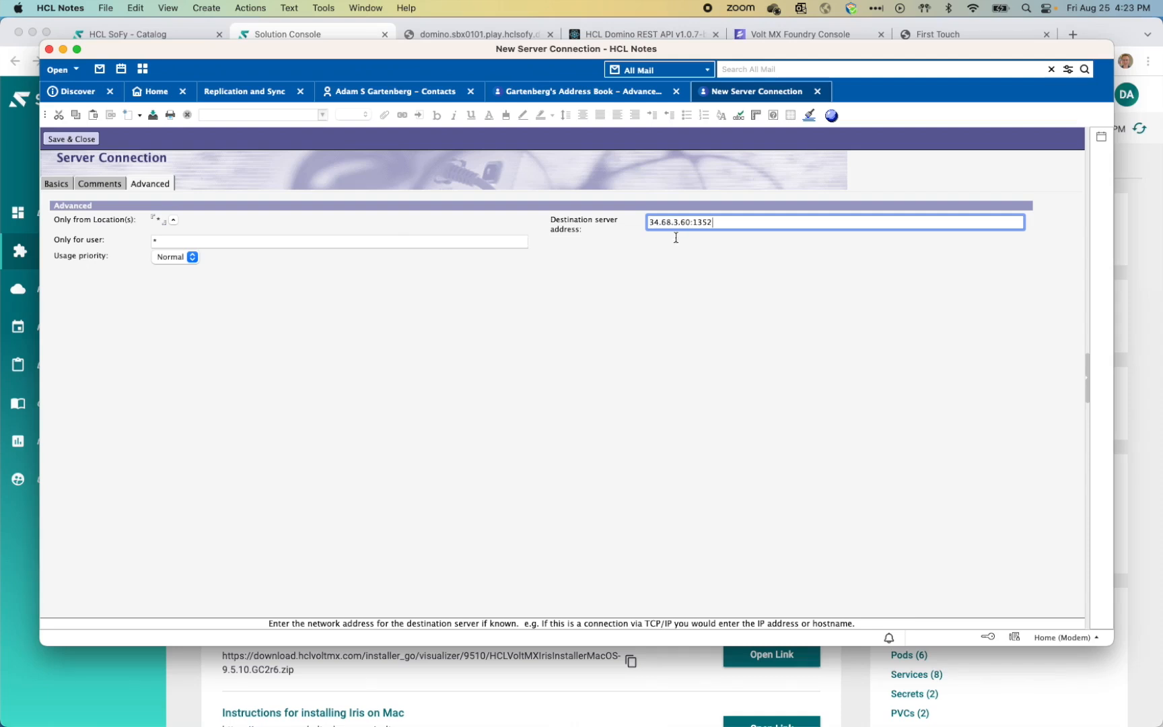
pyautogui.click(76, 141)
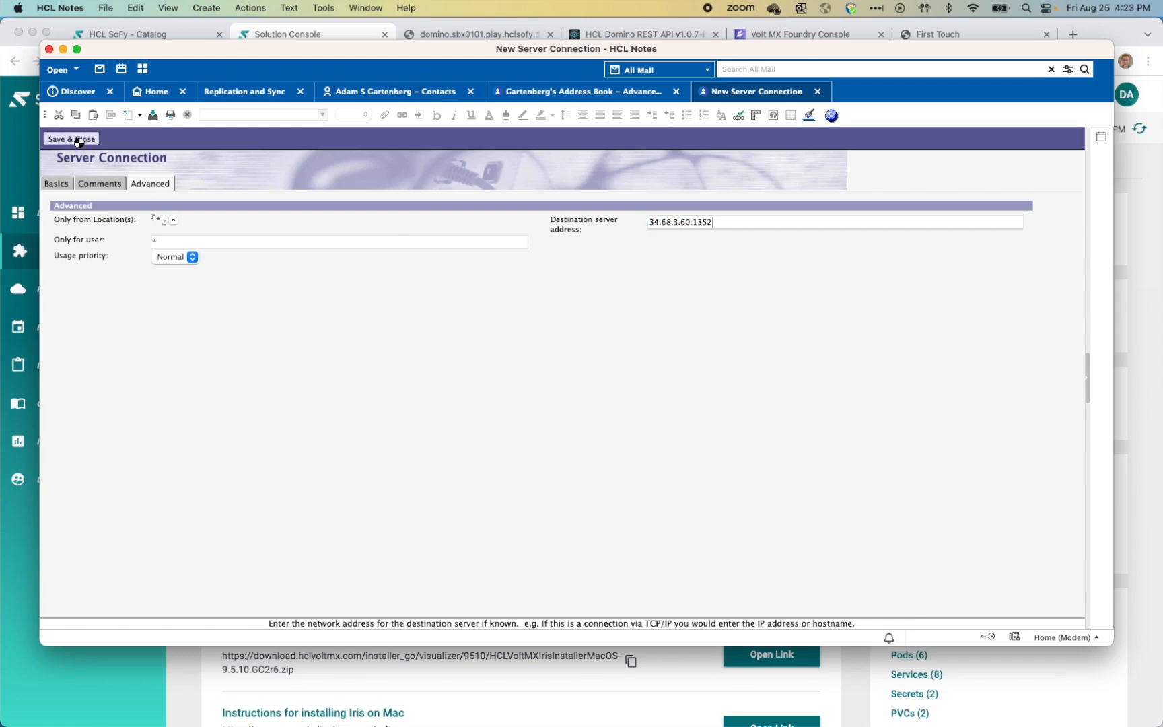
# Step: Open the FirstTouch database on the drapi server and select the Thai Basmati Rice recipe
pyautogui.click(106, 8)
pyautogui.moveTo(105, 26)
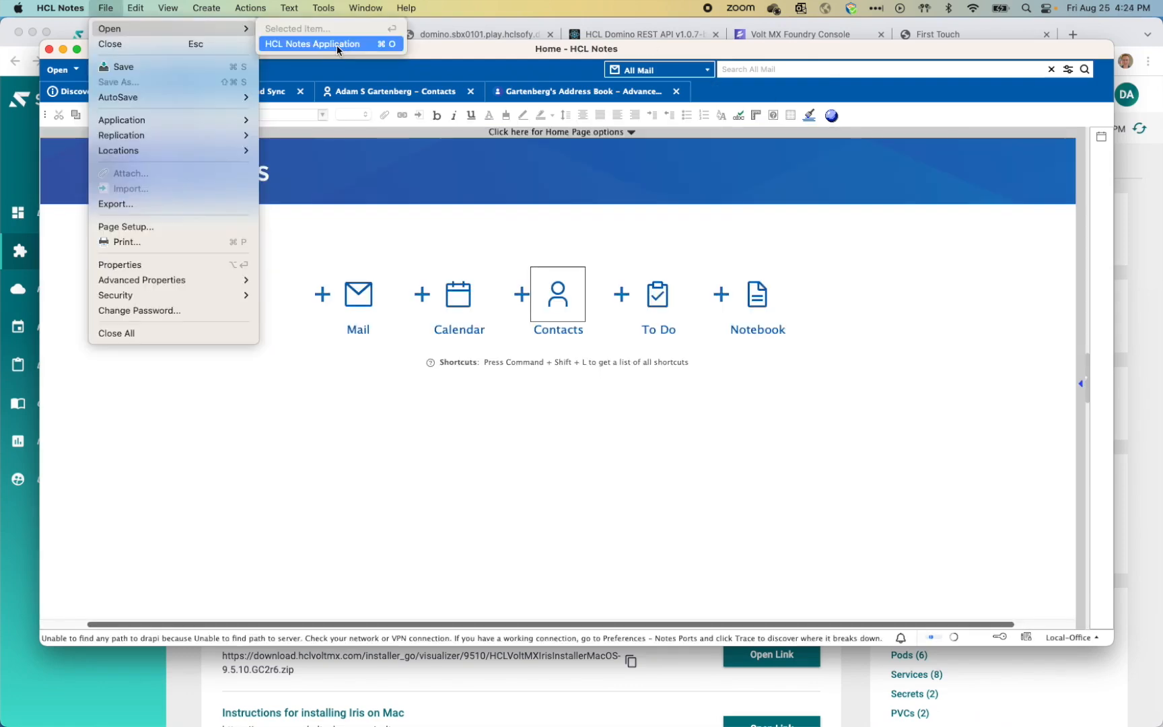
pyautogui.click(336, 46)
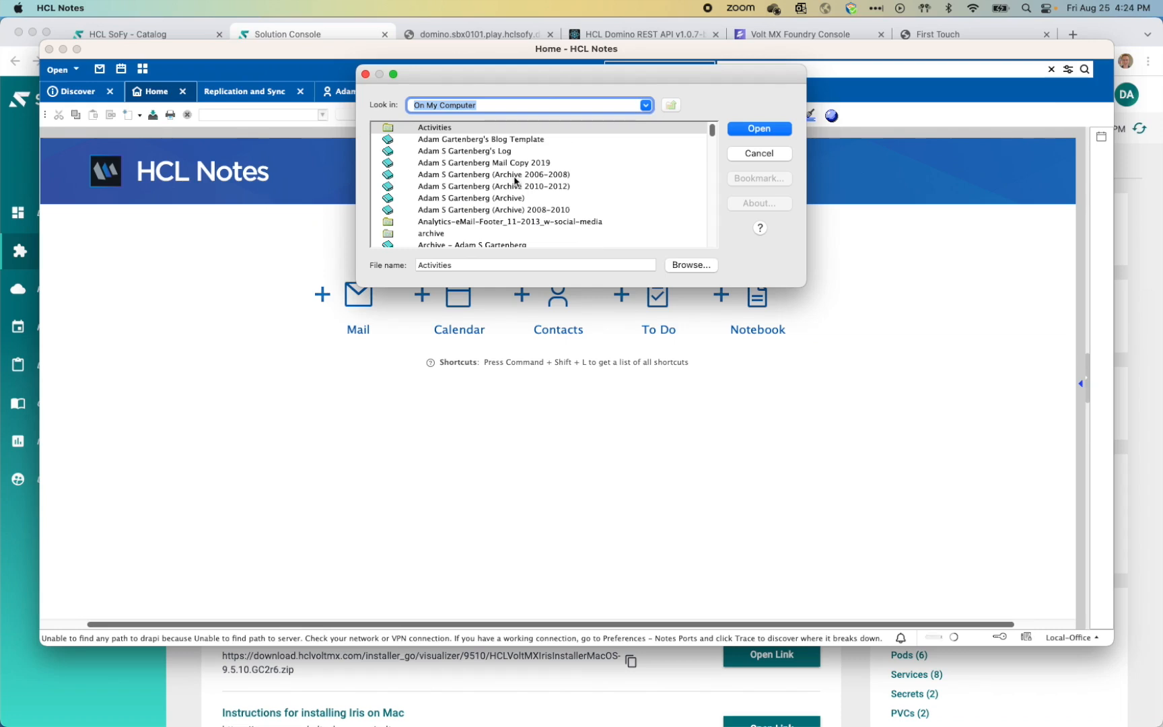
pyautogui.write('drapi')
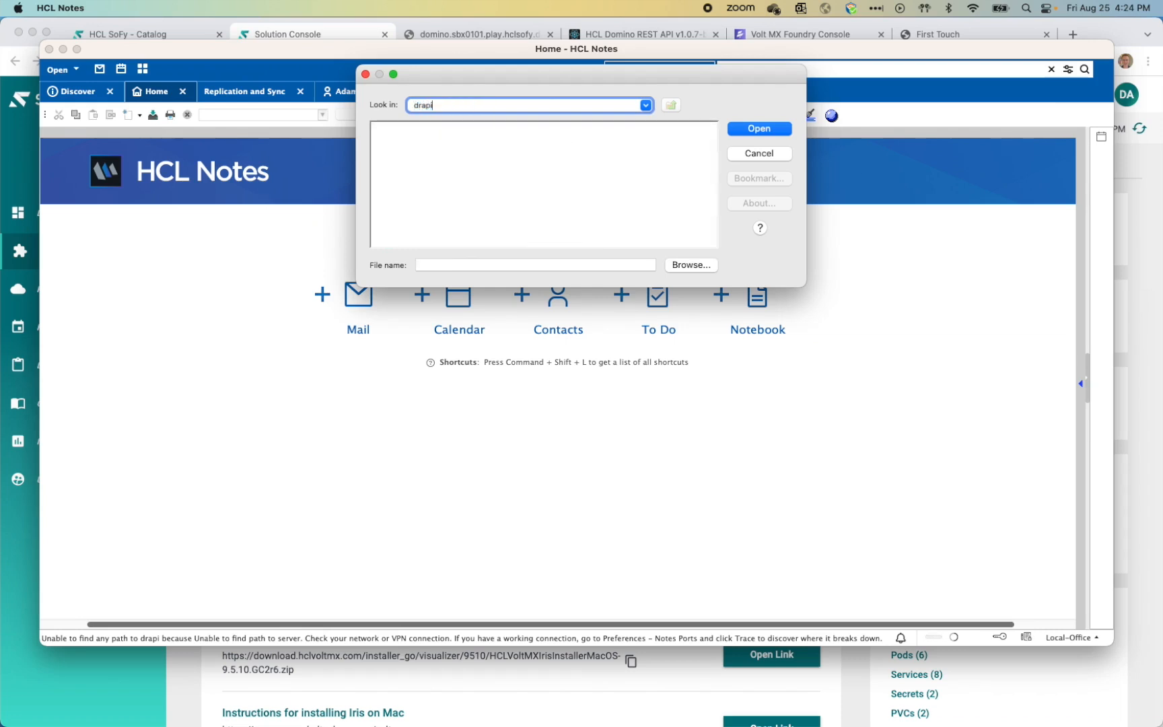
pyautogui.press('Return')
pyautogui.scroll(-2, 519, 178)
pyautogui.scroll(-2, 519, 178)
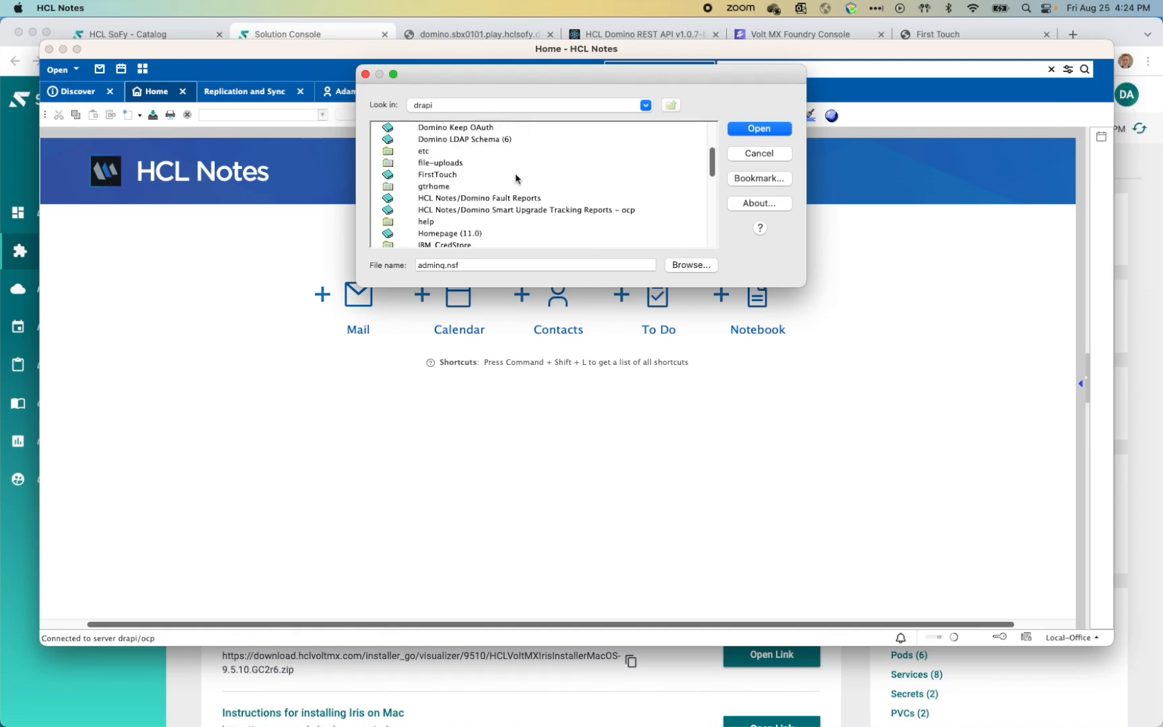
pyautogui.click(452, 177)
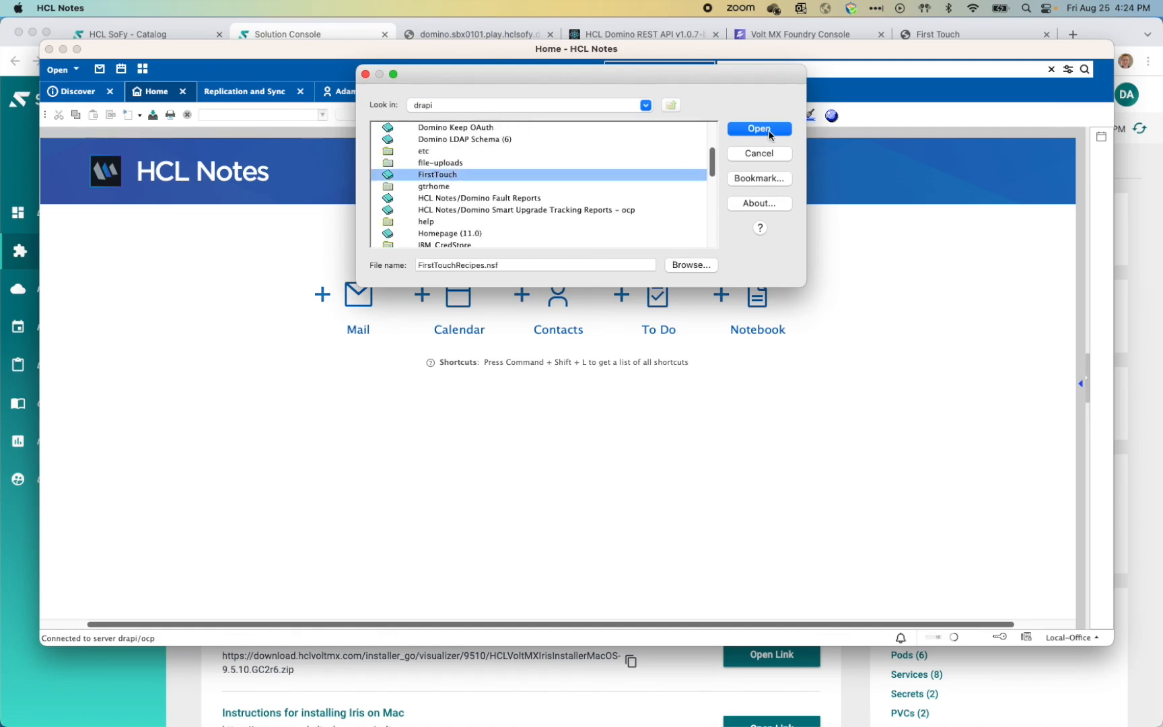
pyautogui.click(771, 135)
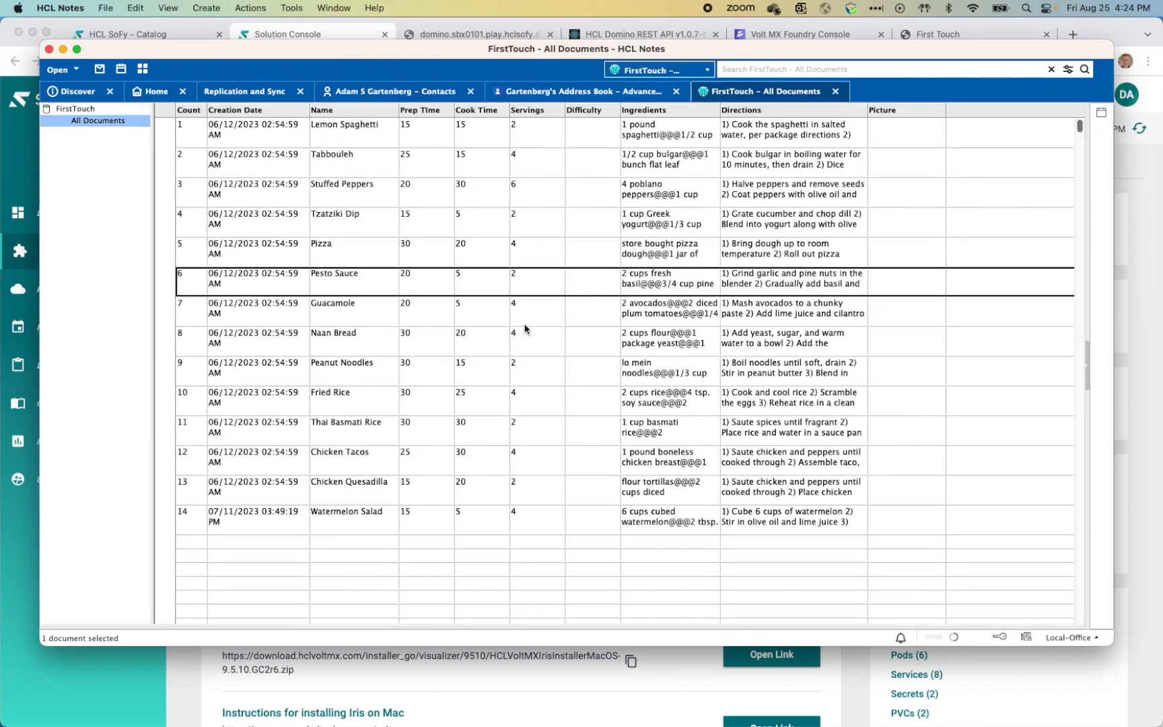
pyautogui.click(343, 427)
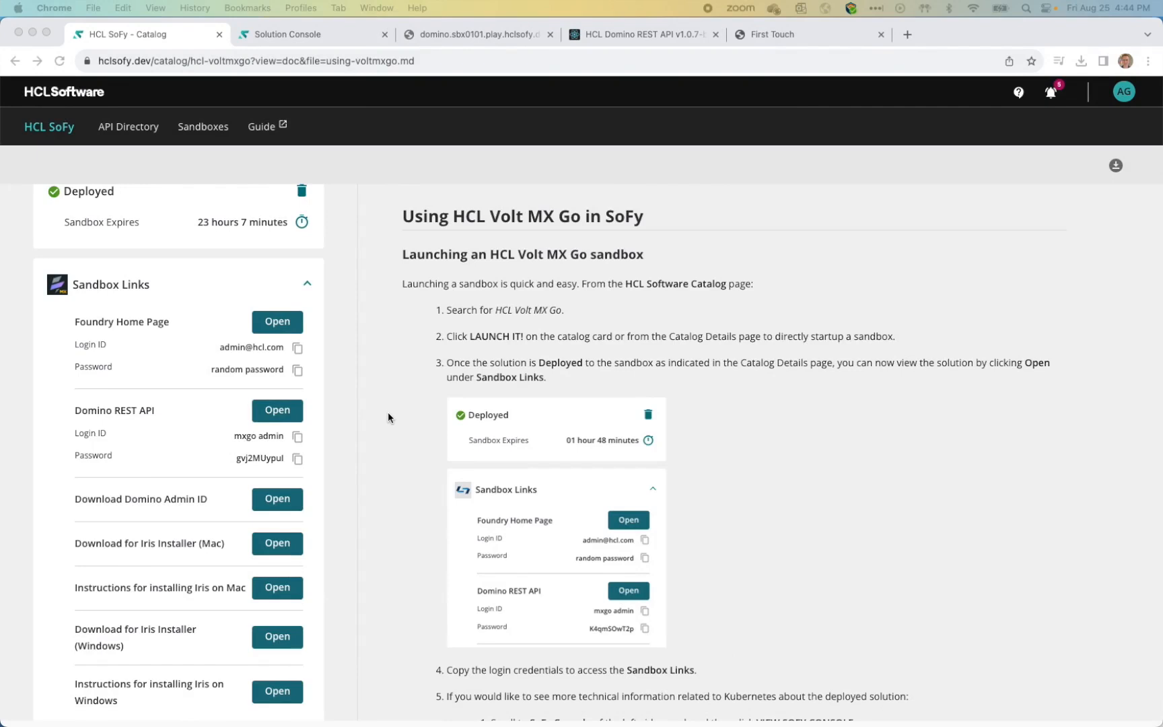
# Step: Open the sandbox's Domino REST API admin and go to Configuration's Database Management schema page
pyautogui.click(286, 417)
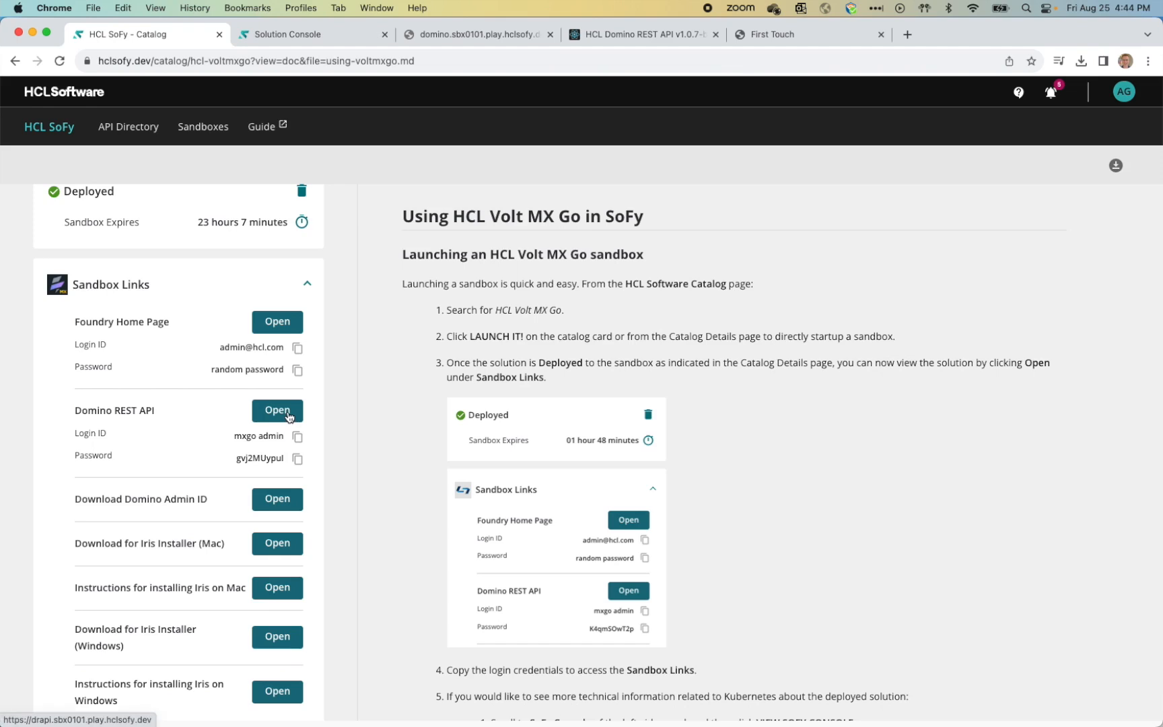
pyautogui.click(288, 416)
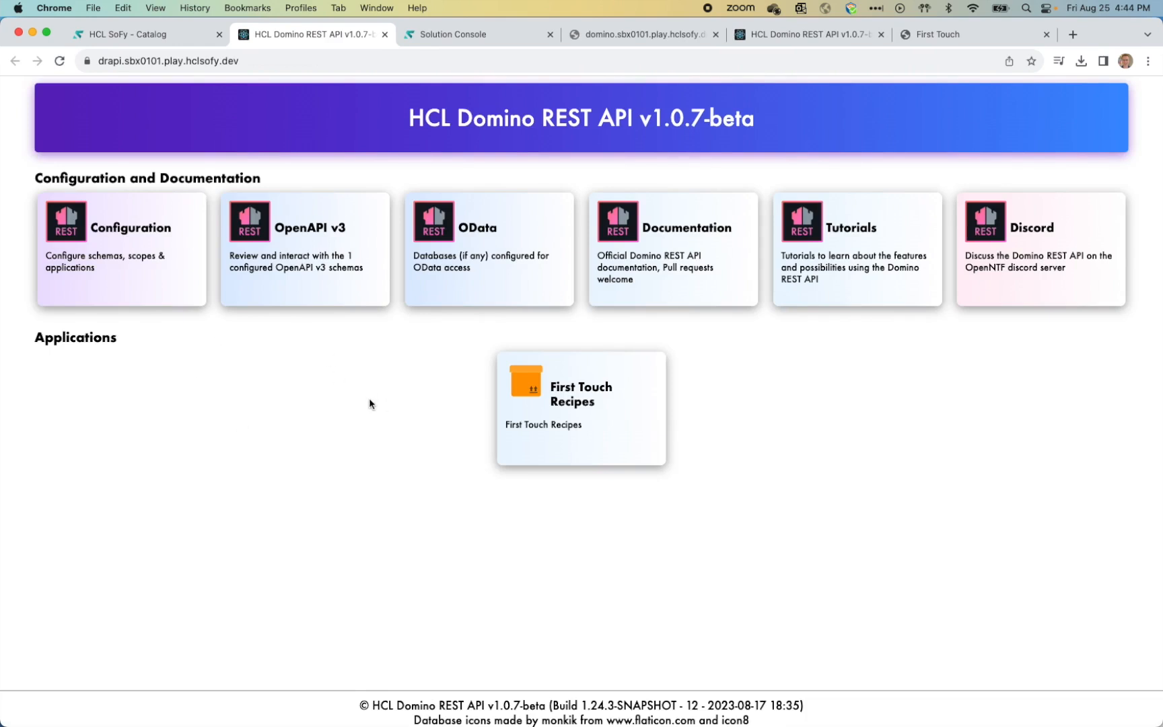
pyautogui.click(150, 291)
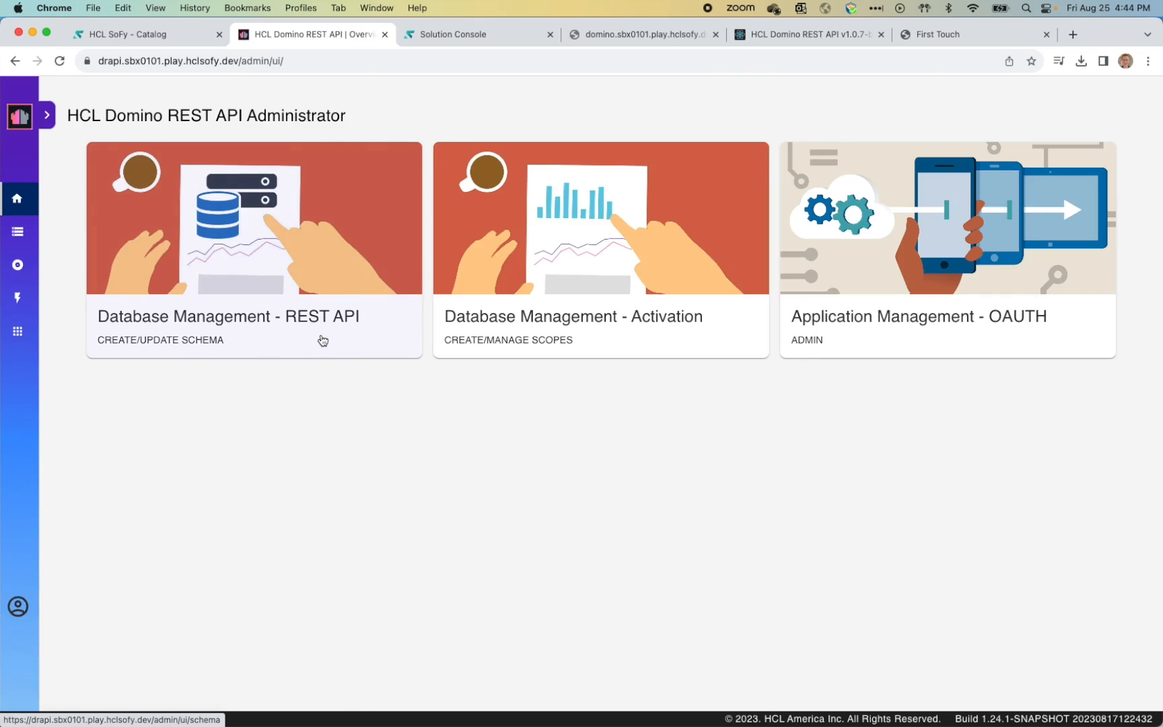
pyautogui.click(322, 340)
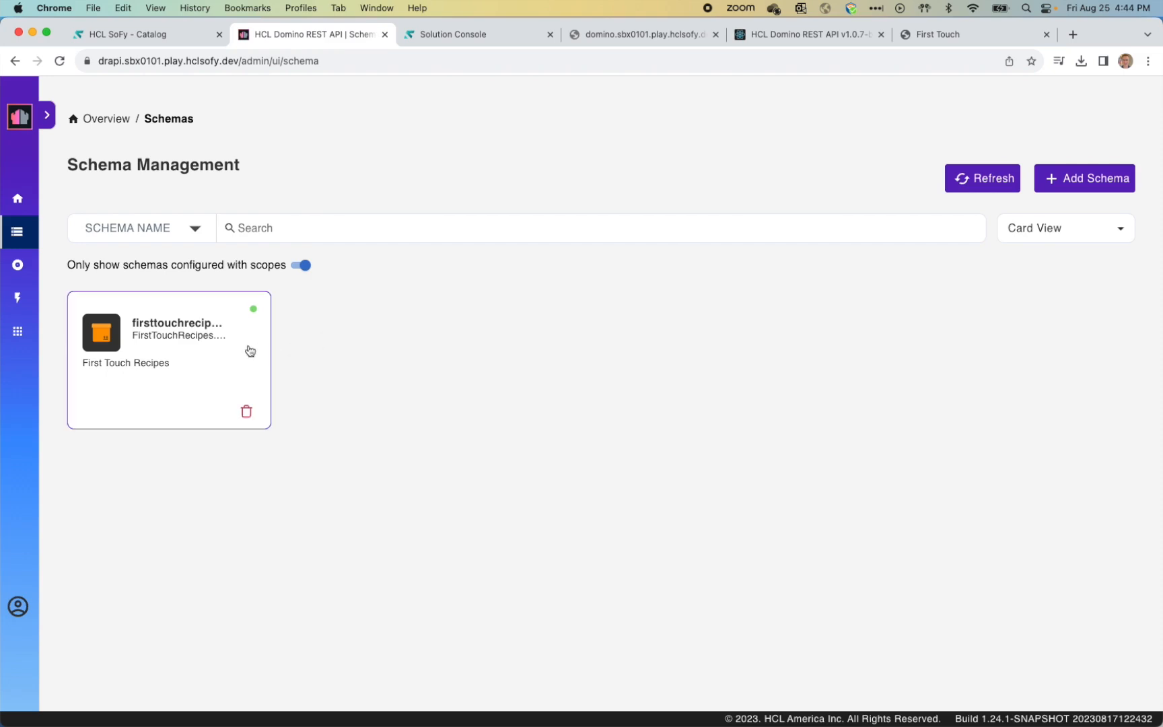
# Step: Check the Recipe form's field access in firsttouchrecipesschema, then go to Scope Management
pyautogui.click(170, 368)
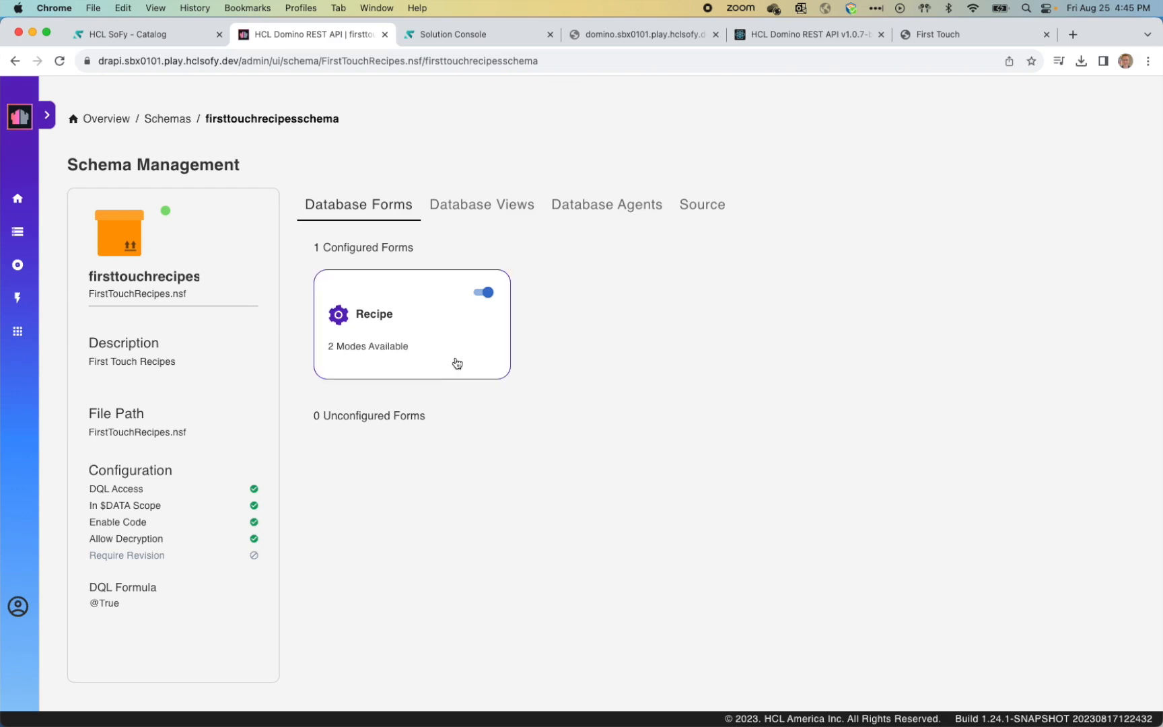
pyautogui.click(443, 332)
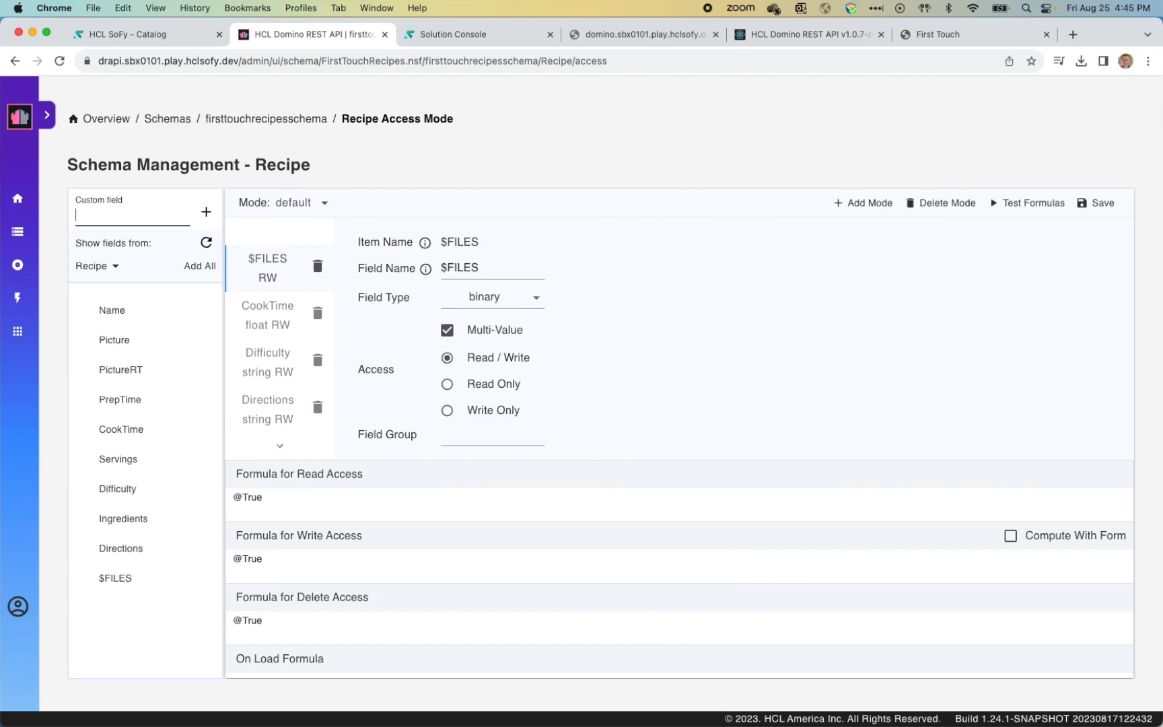
pyautogui.click(18, 267)
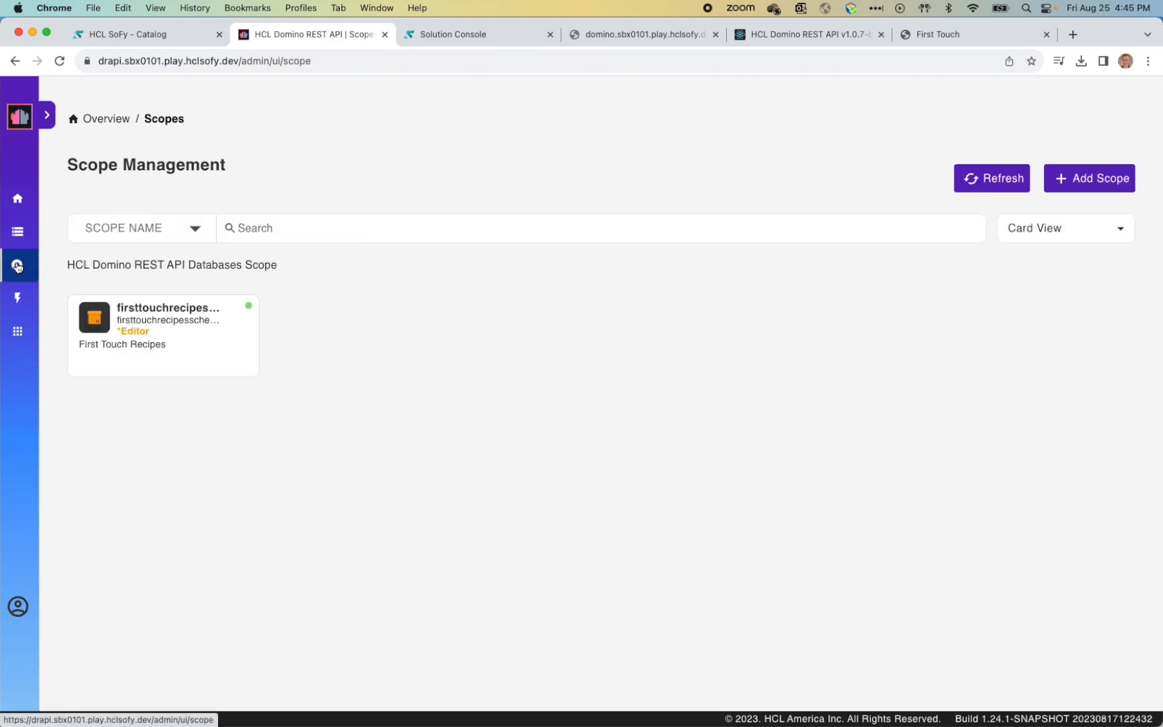
# Step: Inspect firsttouchrecipesscope and its FirstTouchRecipes.nsf schema, then return home and to the SoFy page
pyautogui.click(212, 355)
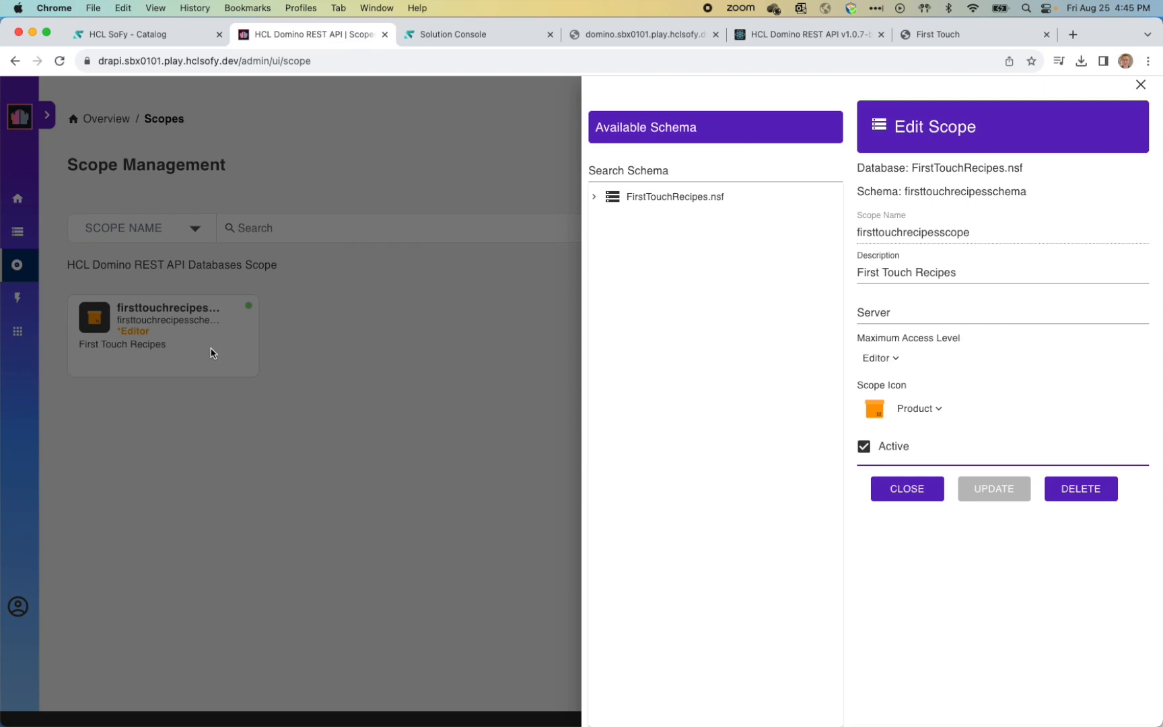
pyautogui.click(594, 201)
pyautogui.click(688, 223)
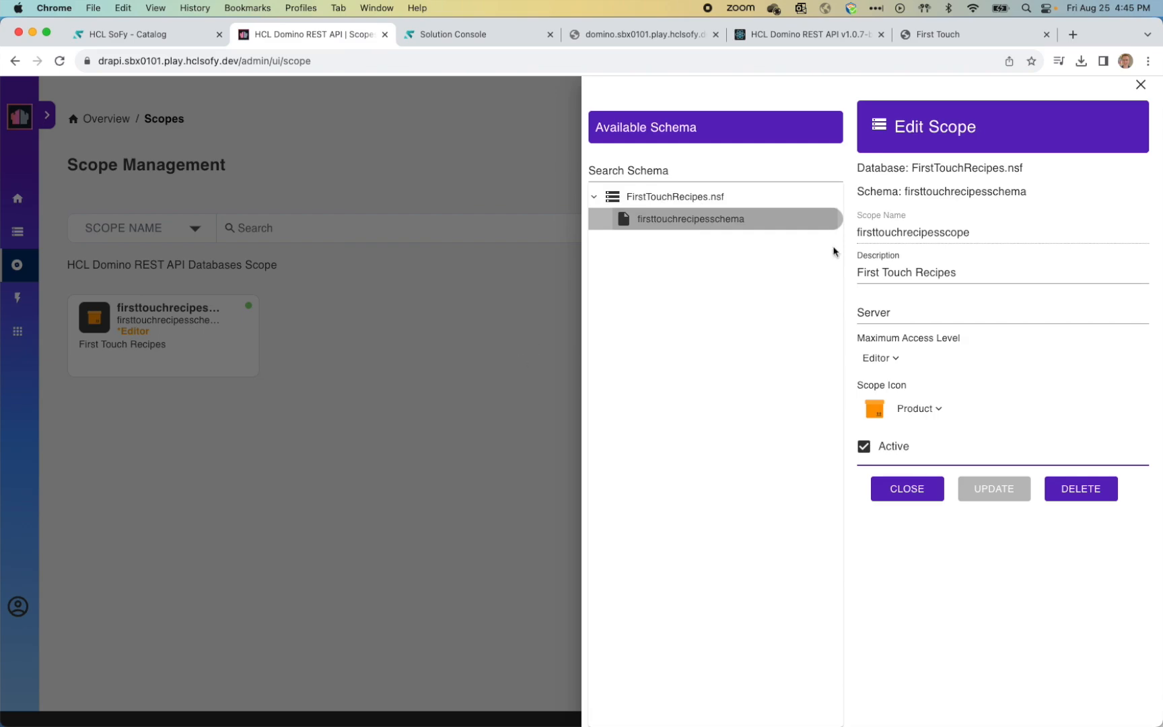
pyautogui.click(1142, 84)
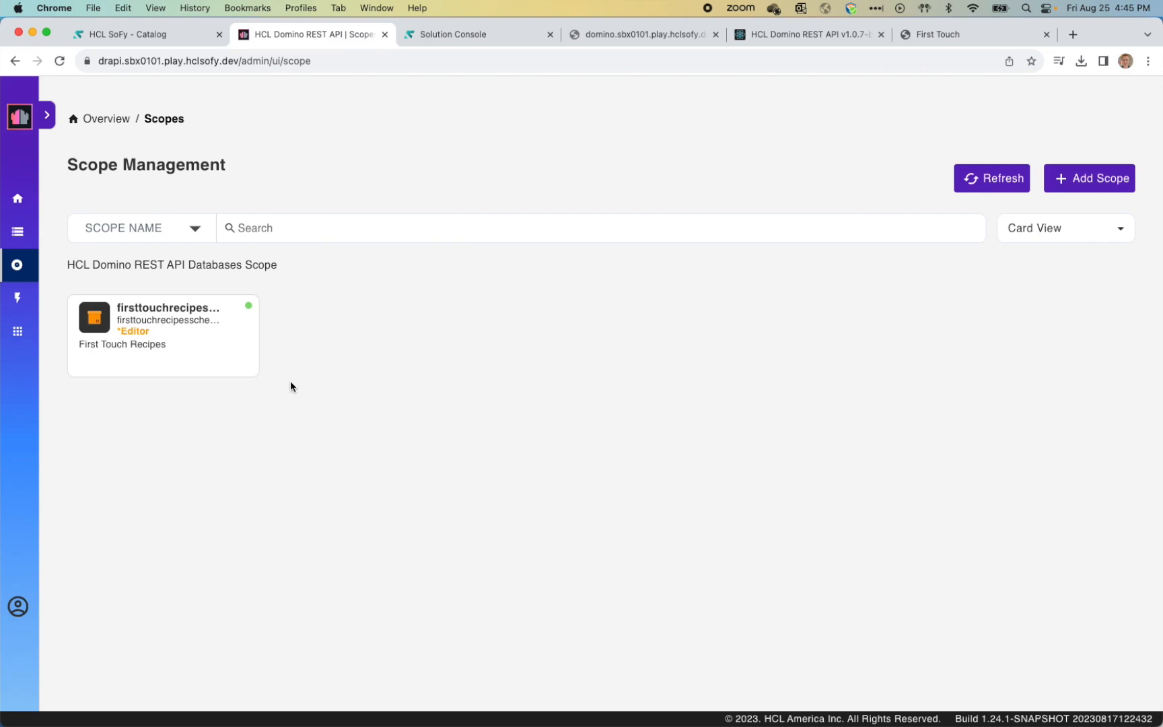
pyautogui.click(19, 201)
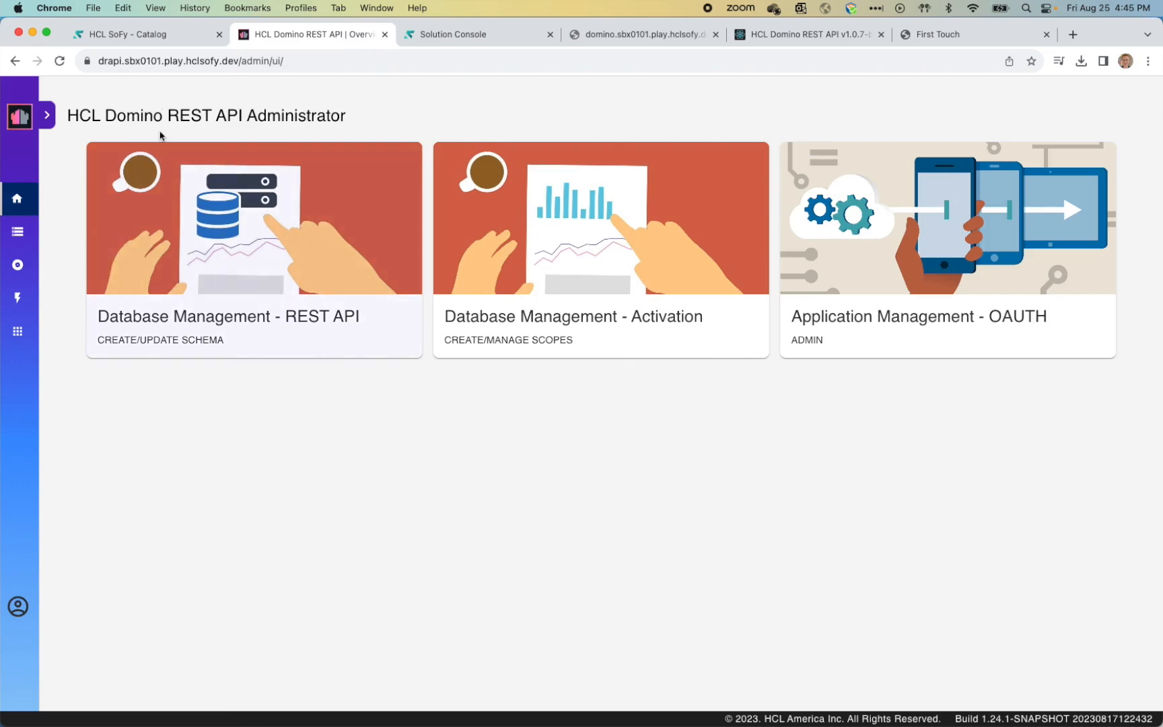
pyautogui.click(160, 37)
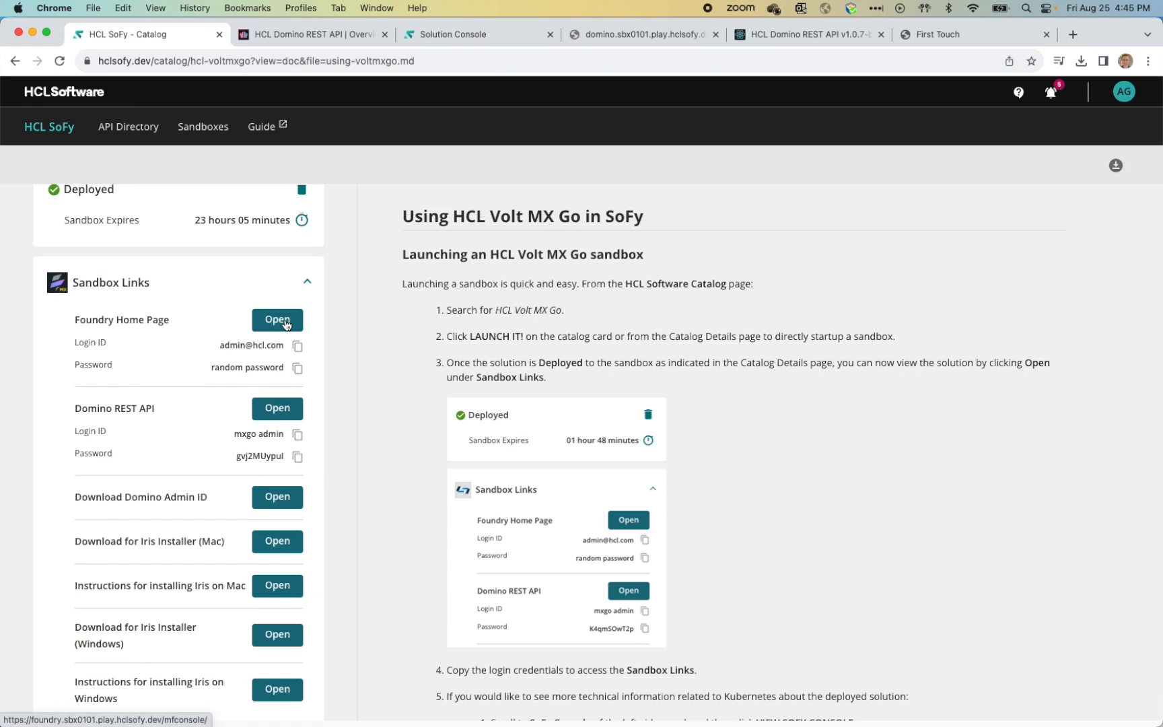
# Step: Launch the Foundry Home Page from the SoFy sandbox catalog
pyautogui.click(286, 325)
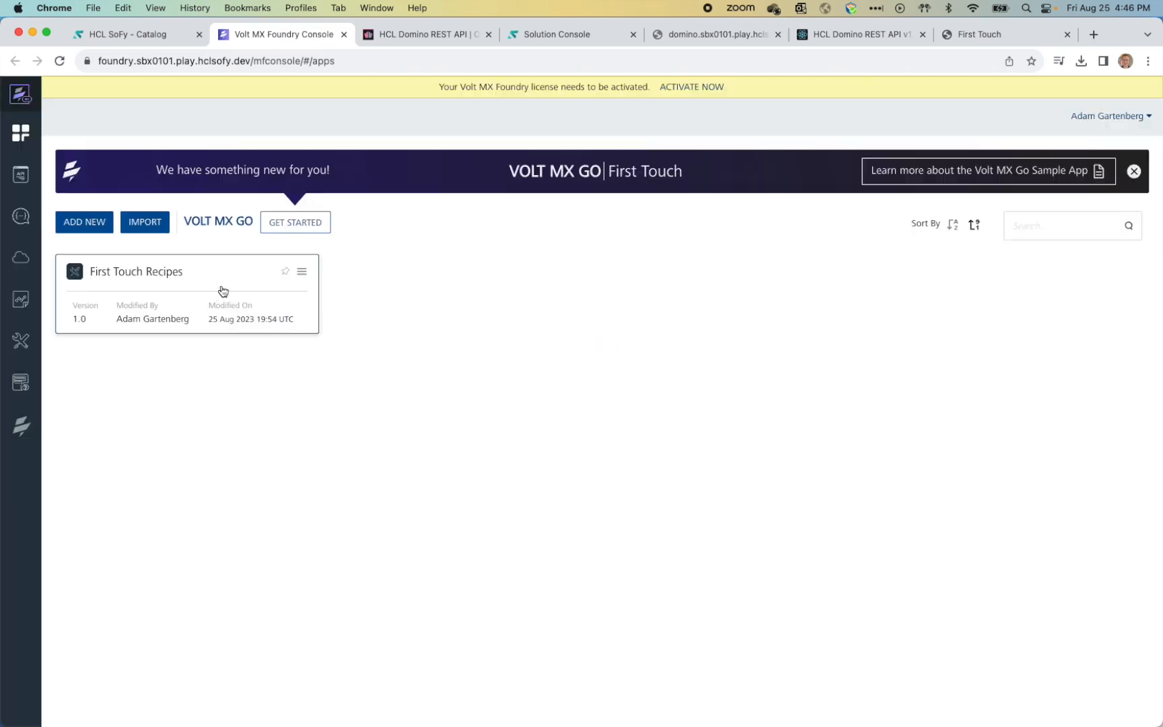
# Step: Dismiss the getting-started prompt and promotional banner, then open the First Touch Recipes app
pyautogui.click(307, 224)
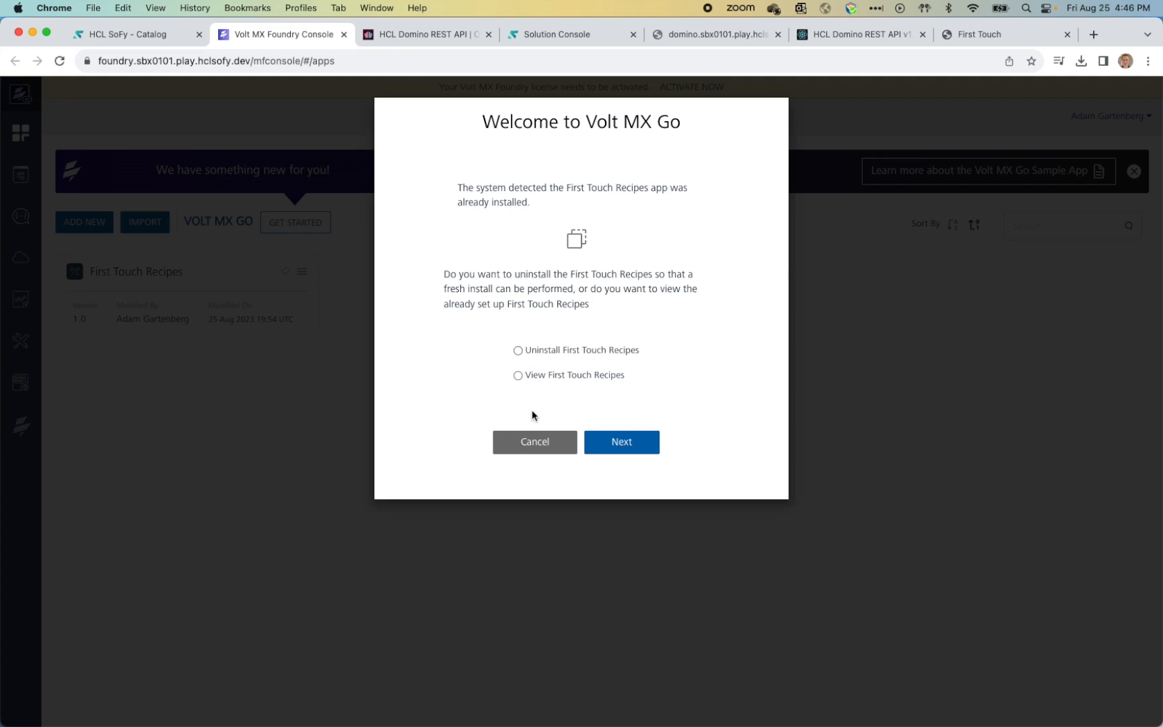
pyautogui.click(537, 444)
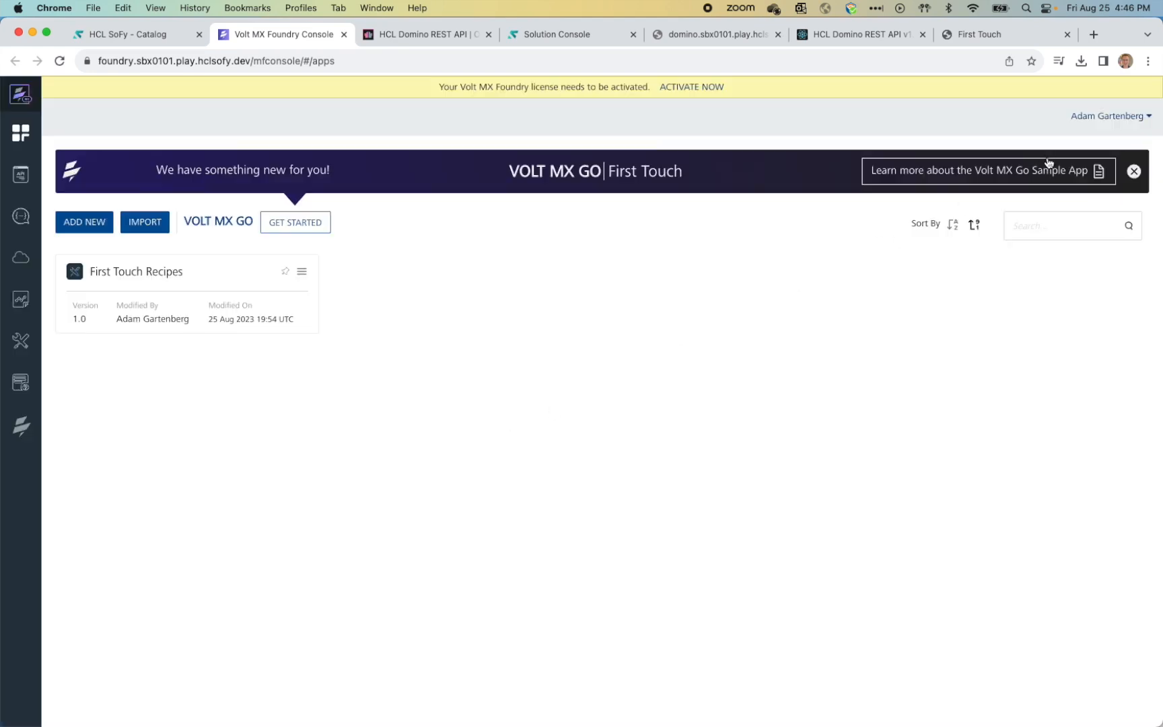
pyautogui.click(1134, 171)
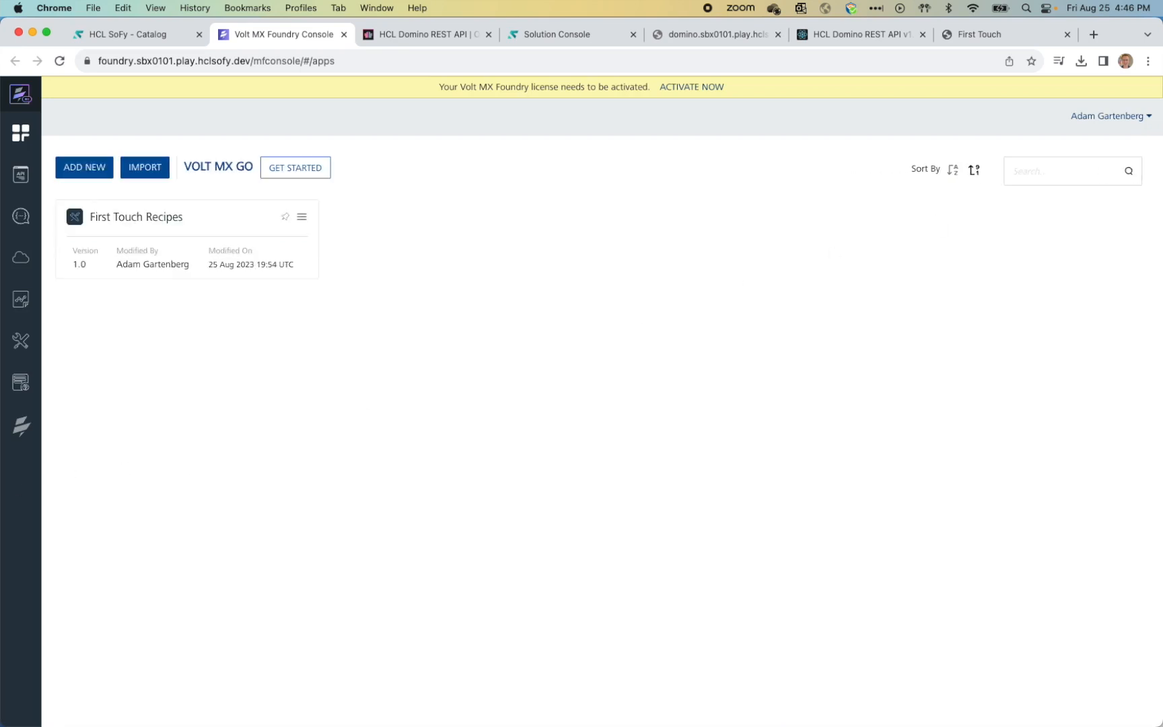
pyautogui.moveTo(20, 431)
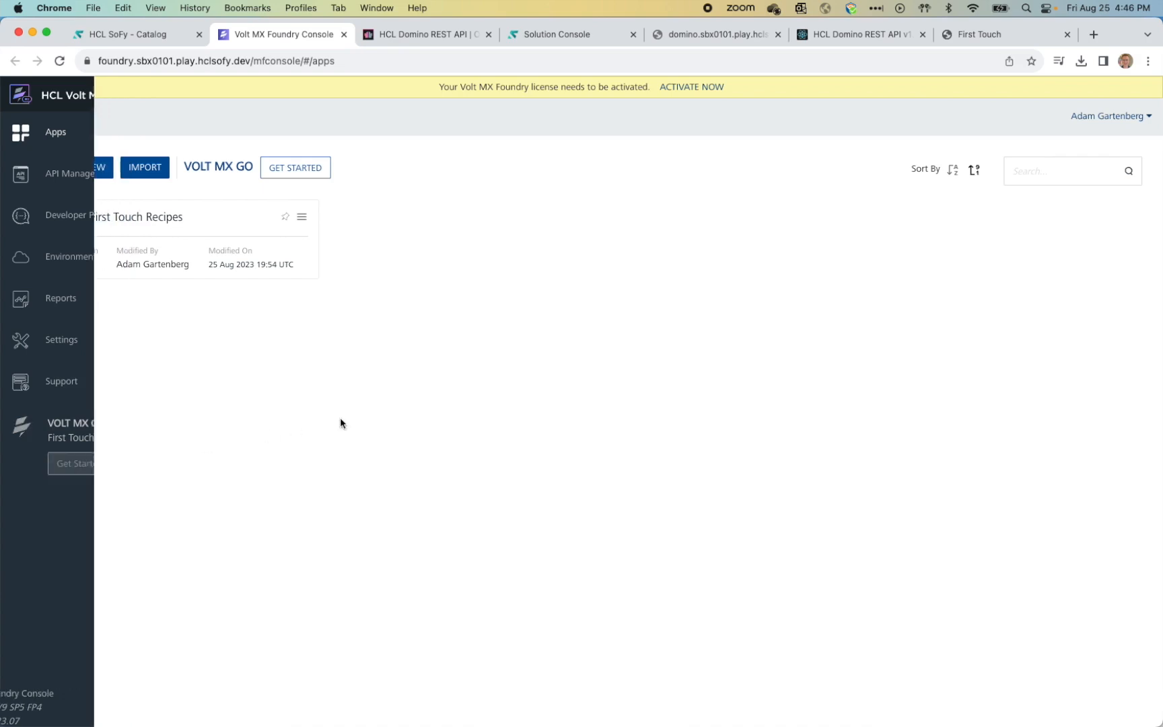
pyautogui.click(205, 222)
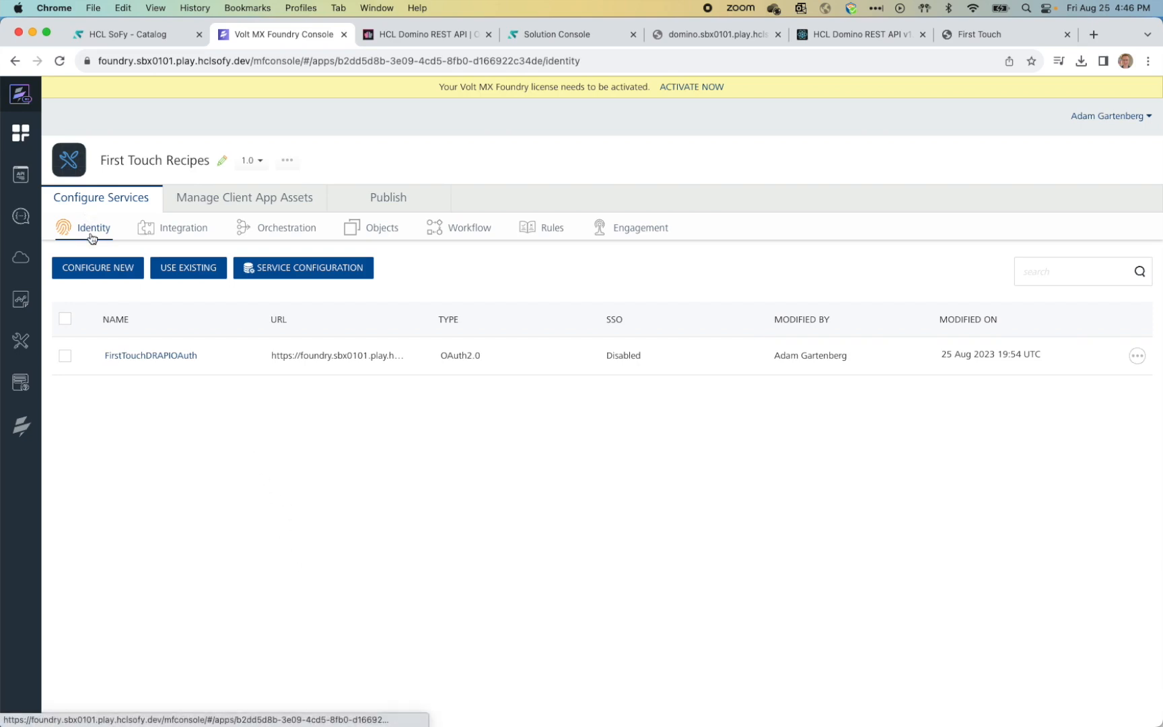
# Step: Review the FirstTouchDRAPIOAuth OAuth settings, then switch to the app's Objects services
pyautogui.click(162, 361)
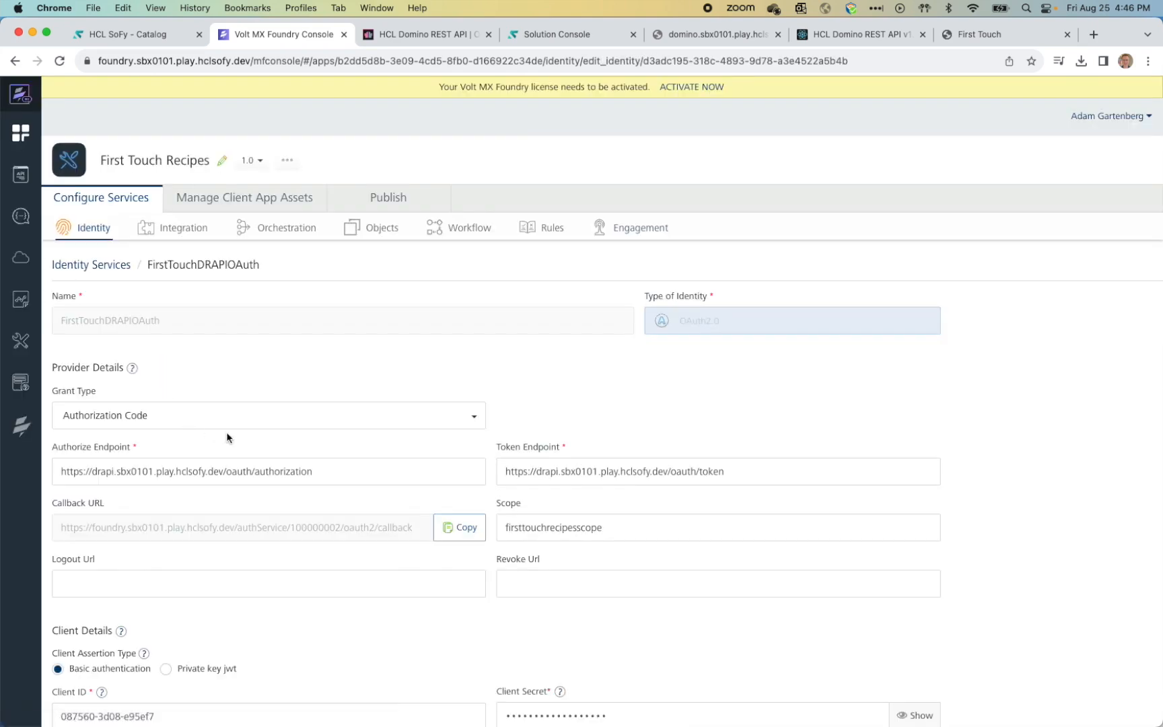
pyautogui.scroll(-1, 339, 388)
pyautogui.scroll(-4, 337, 397)
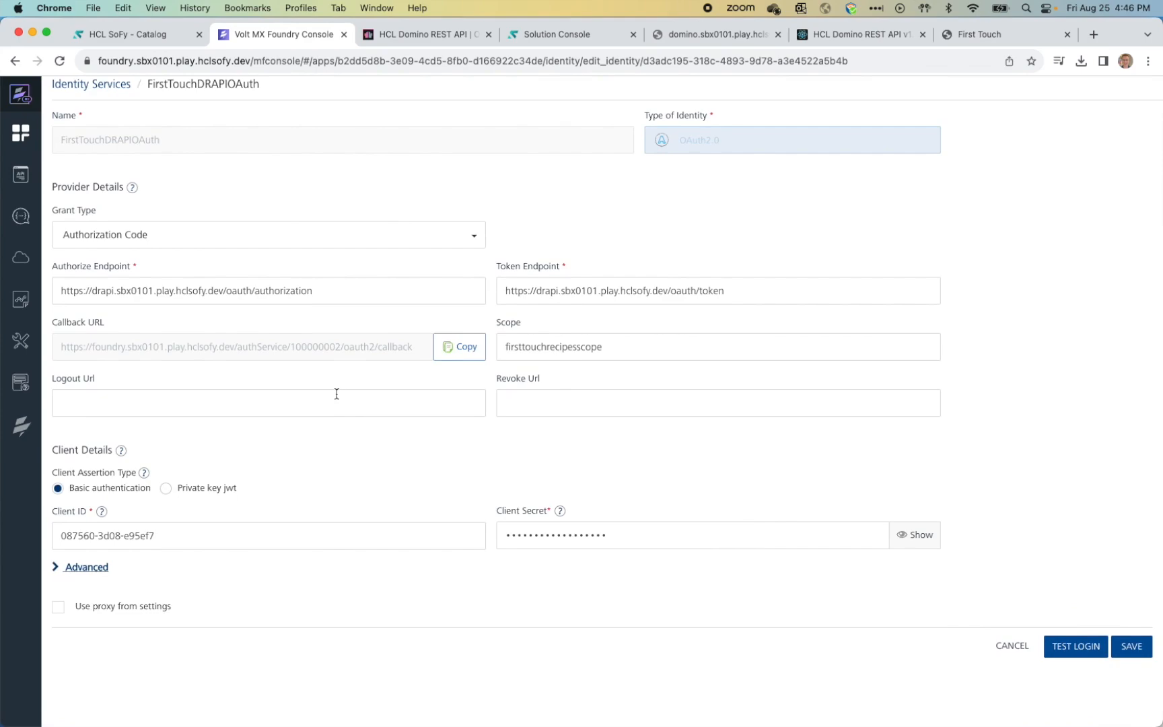
pyautogui.scroll(5, 336, 394)
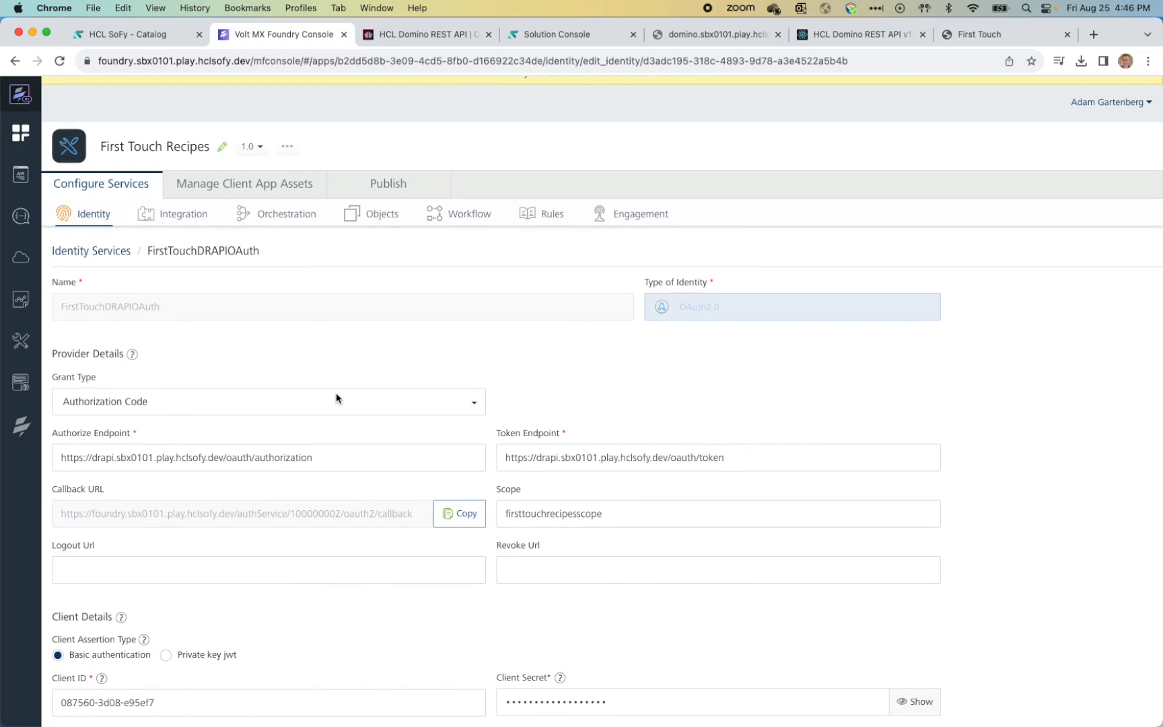
pyautogui.click(362, 221)
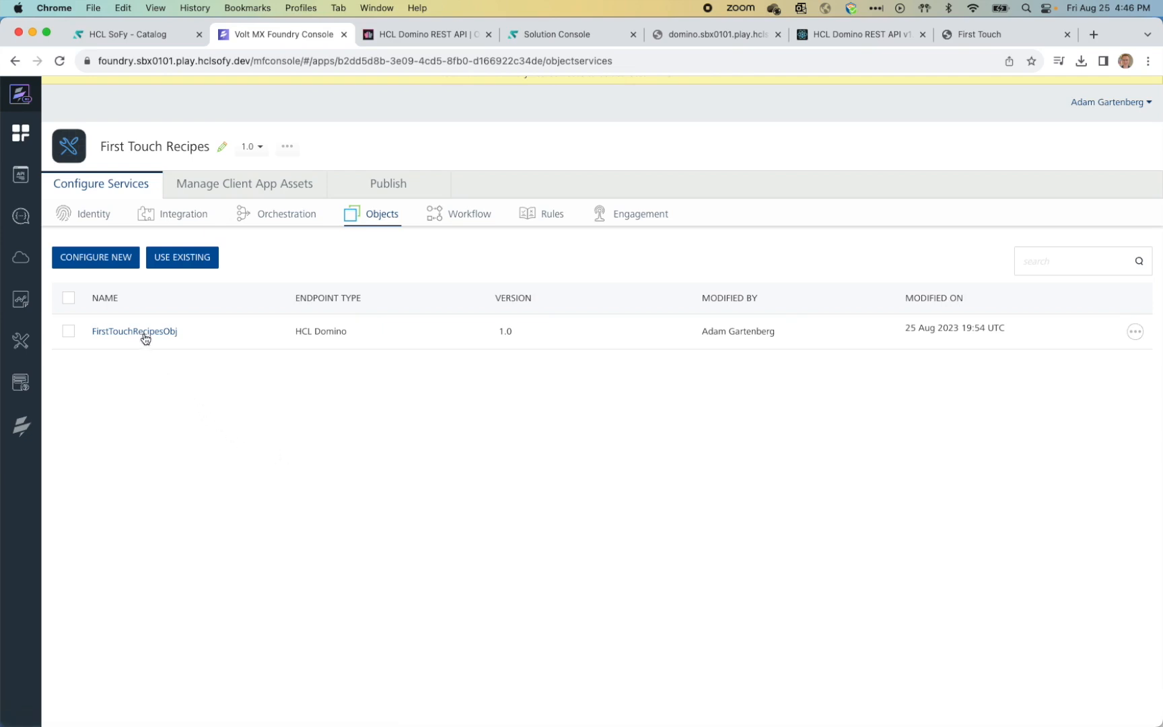
# Step: In FirstTouchRecipesObj's data model, check that Recipe's CookTime field is a nullable number
pyautogui.click(146, 334)
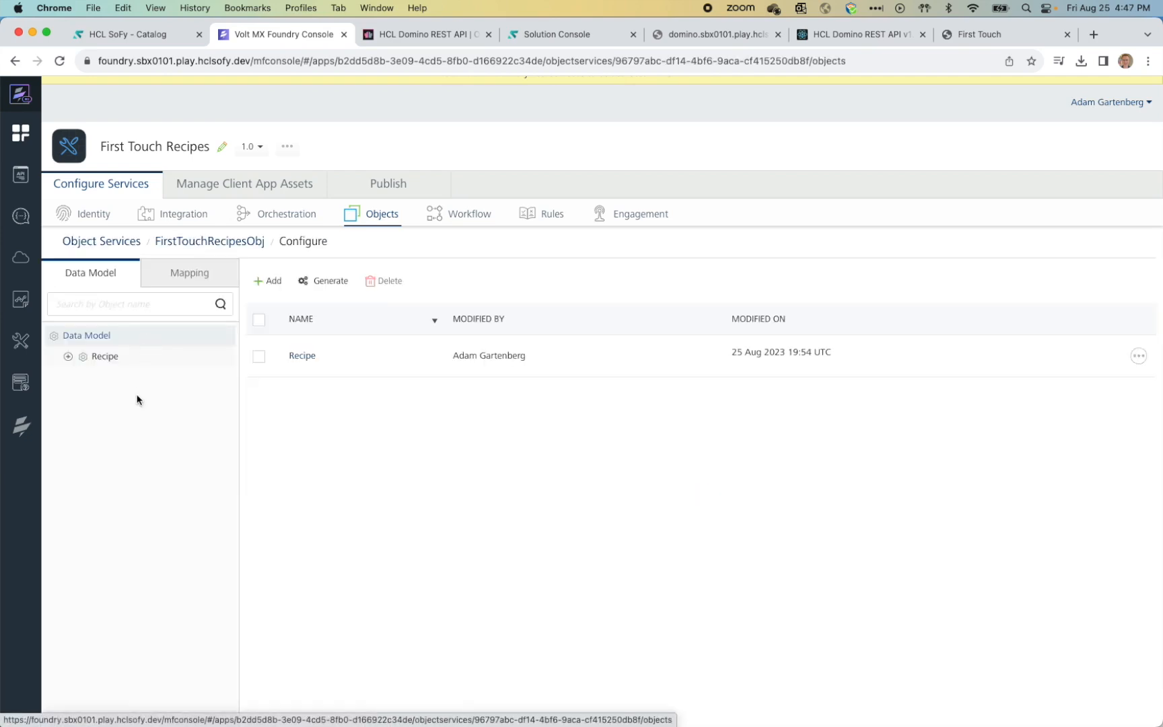
pyautogui.click(67, 357)
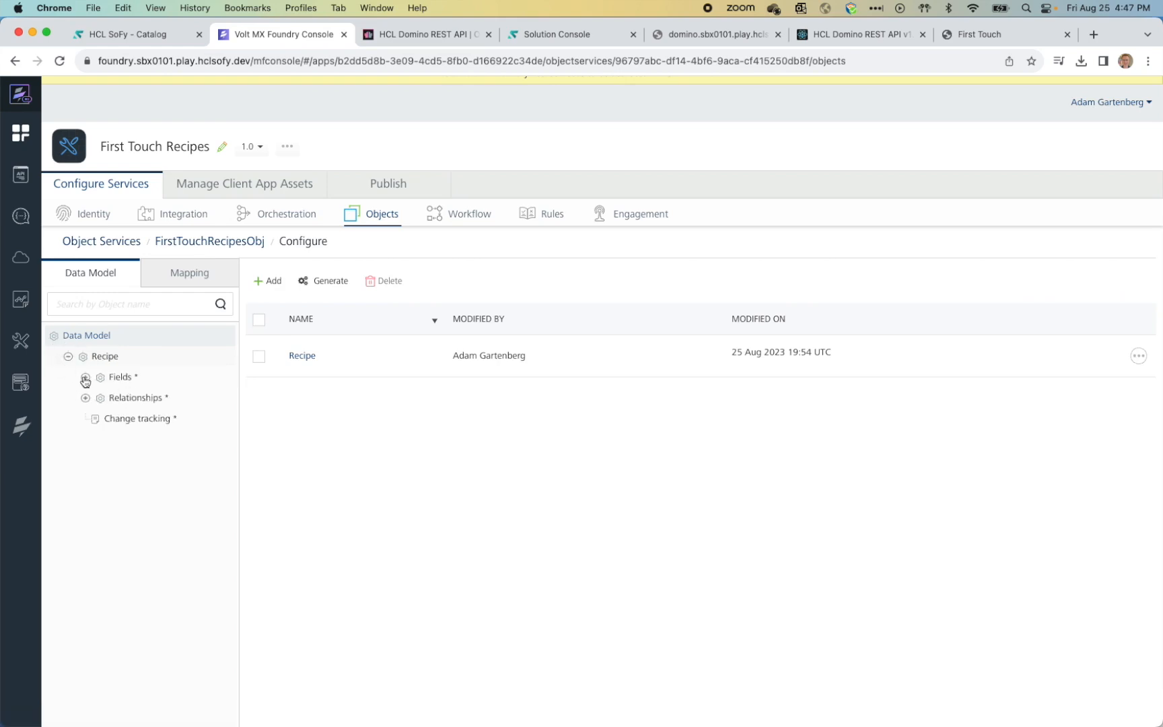
pyautogui.click(85, 377)
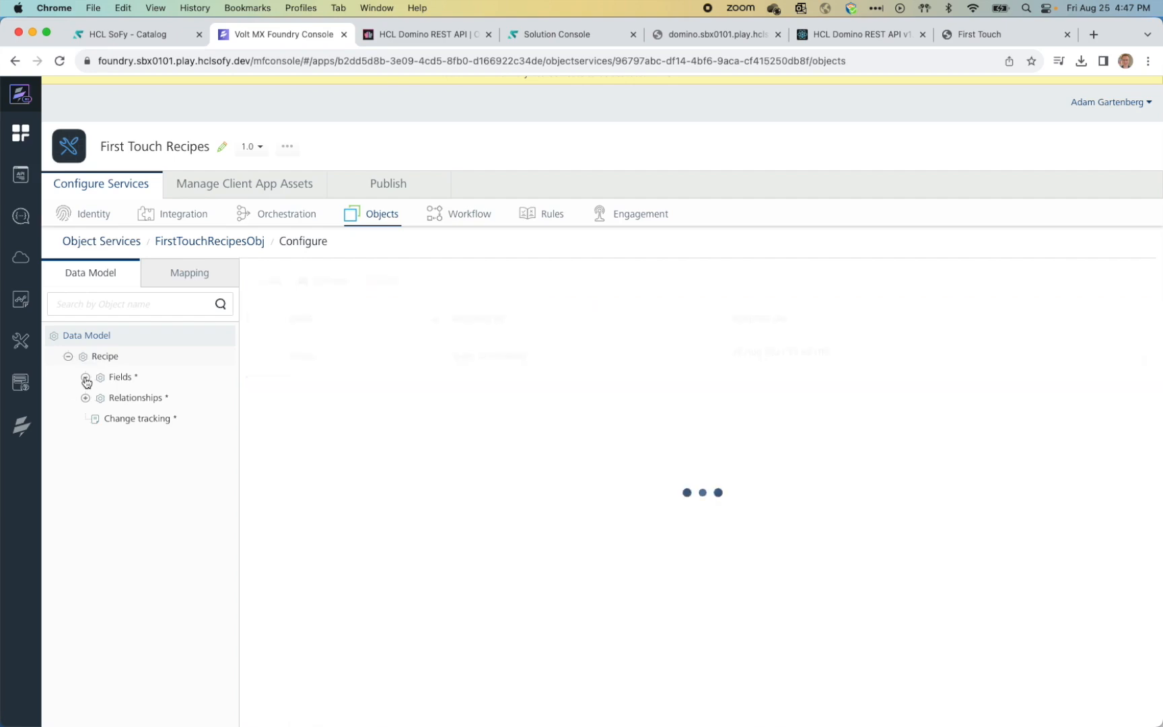
pyautogui.scroll(-2, 200, 467)
pyautogui.scroll(2, 202, 467)
pyautogui.click(147, 401)
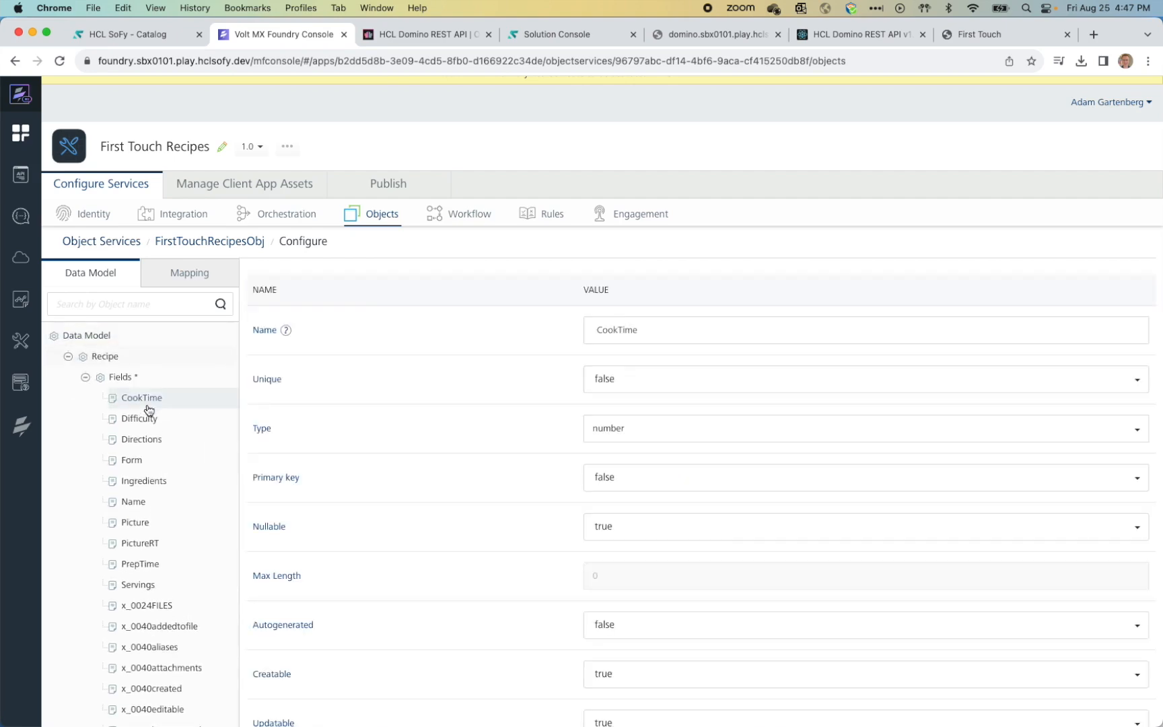
pyautogui.scroll(-3, 362, 427)
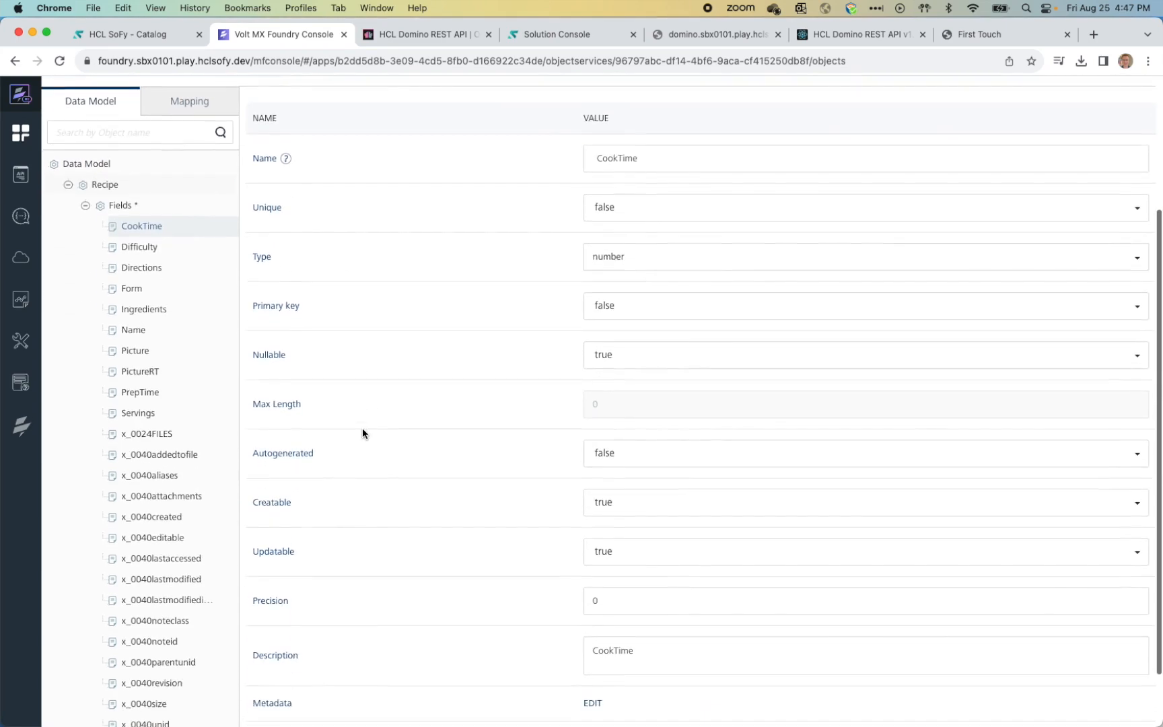
pyautogui.scroll(3, 362, 427)
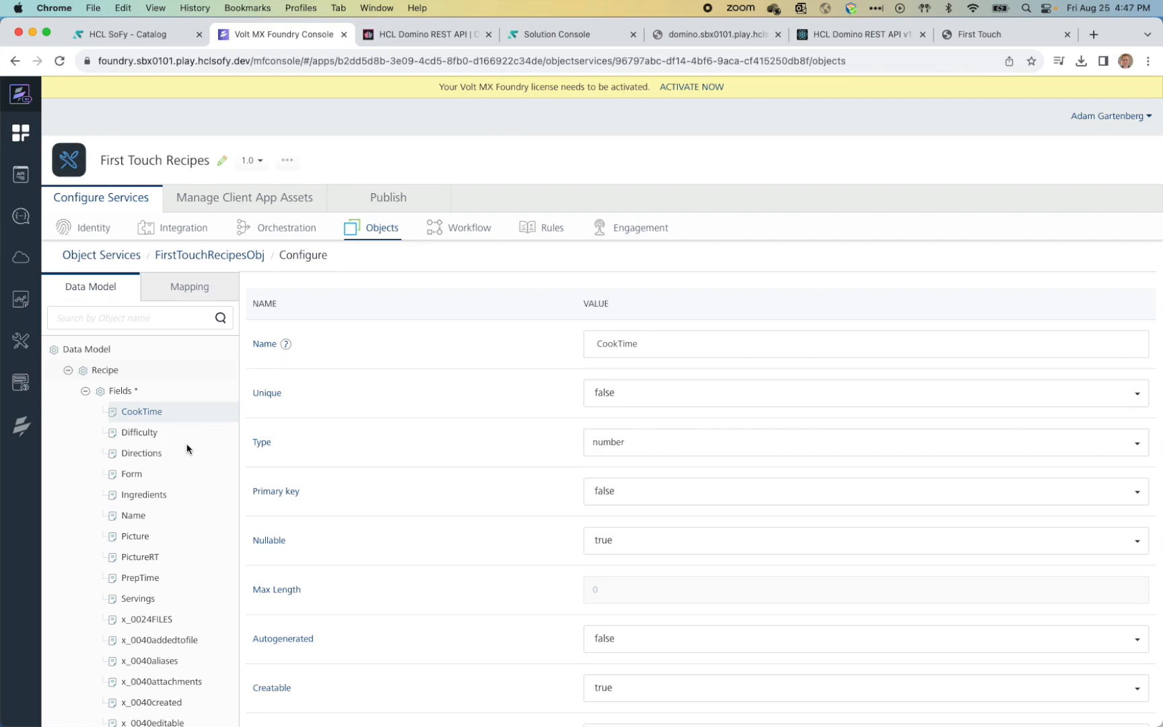
pyautogui.click(86, 391)
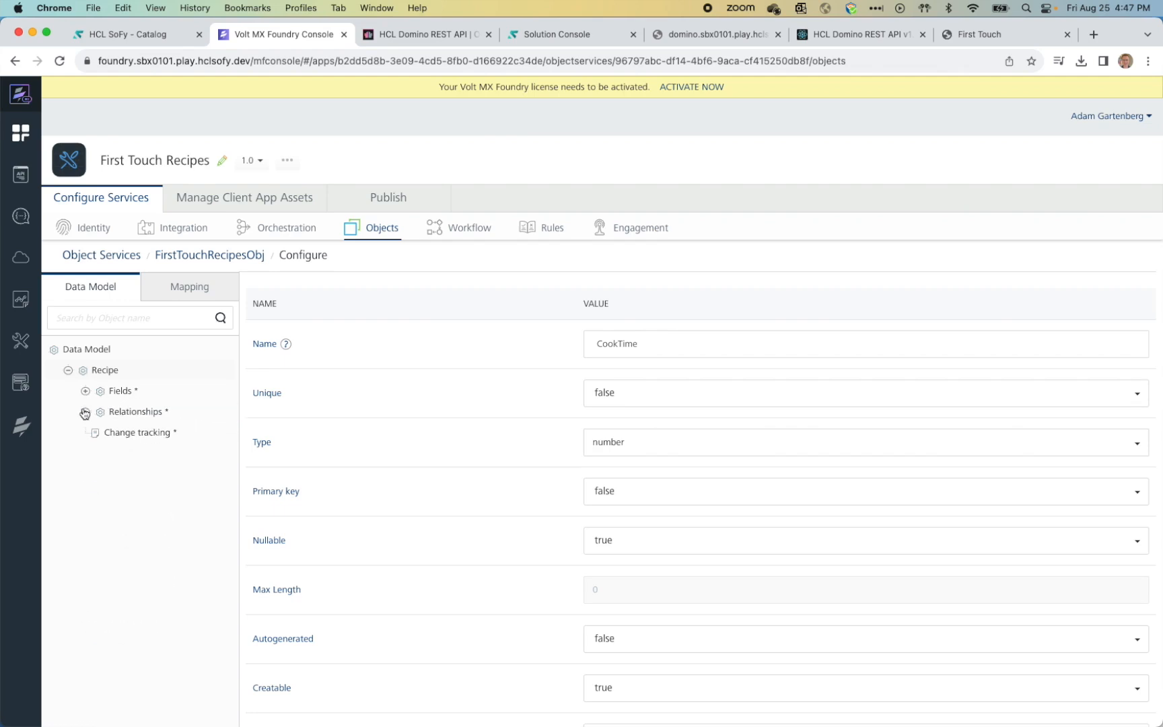
# Step: Send a test request for Recipe's GET mapping (base mapper1) and allow First Touch Recipes Domino access
pyautogui.click(172, 294)
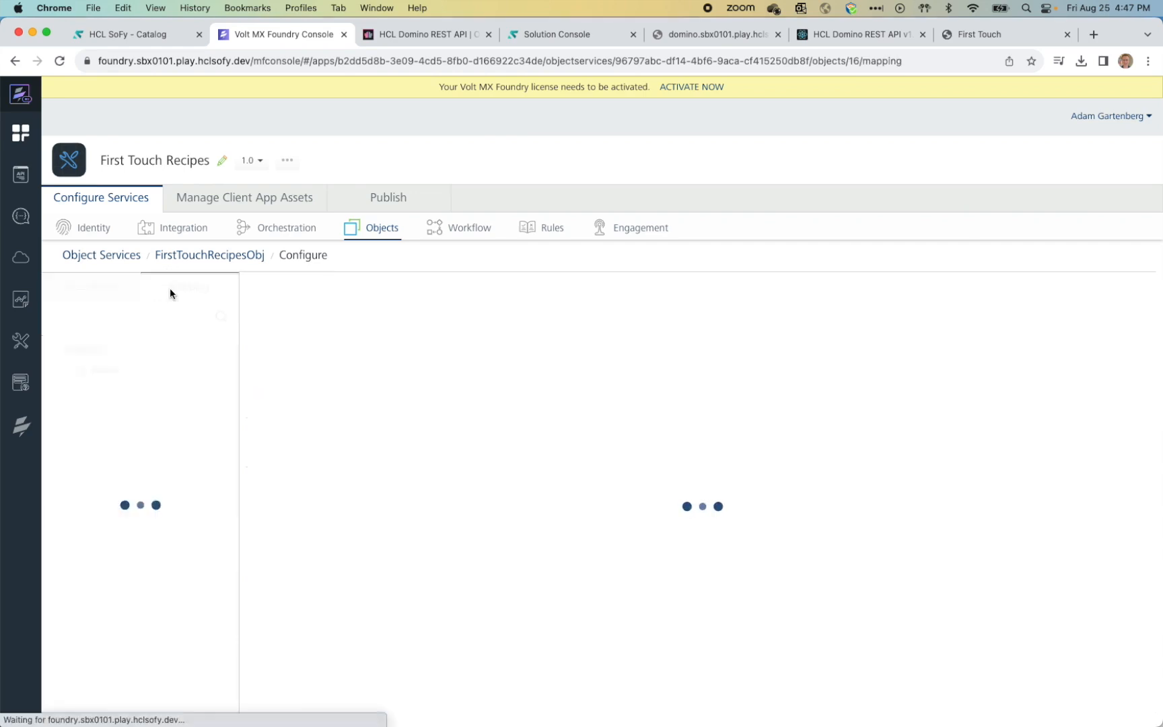
pyautogui.click(68, 371)
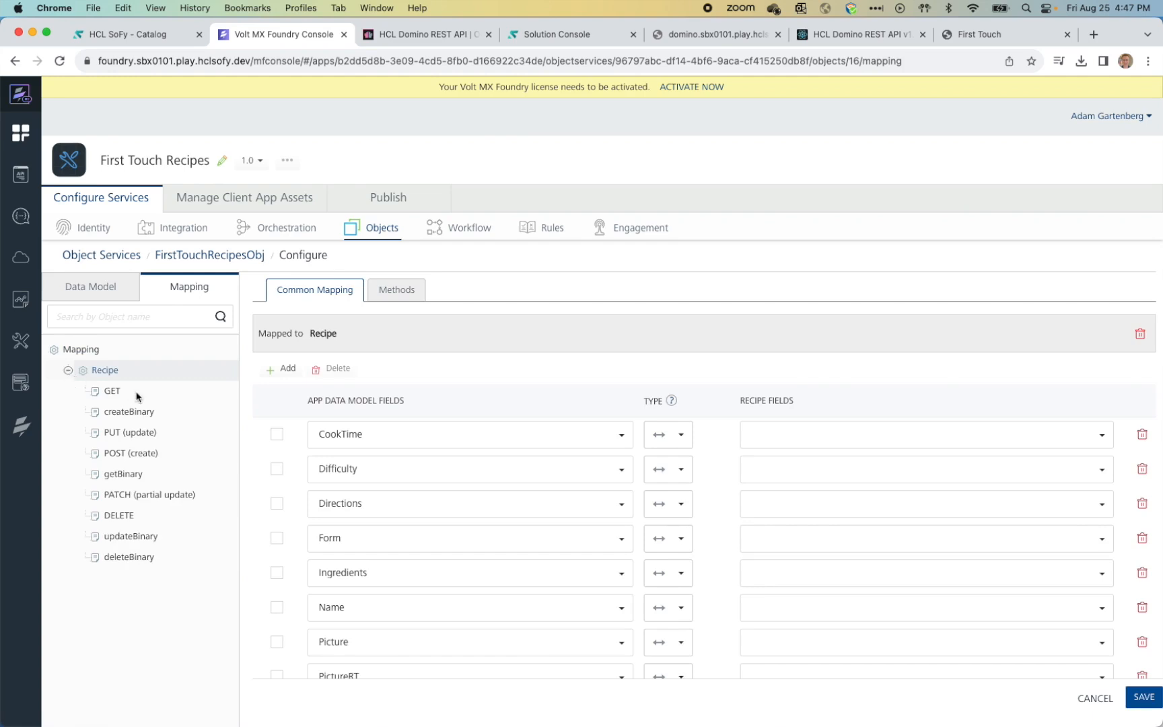
pyautogui.click(112, 394)
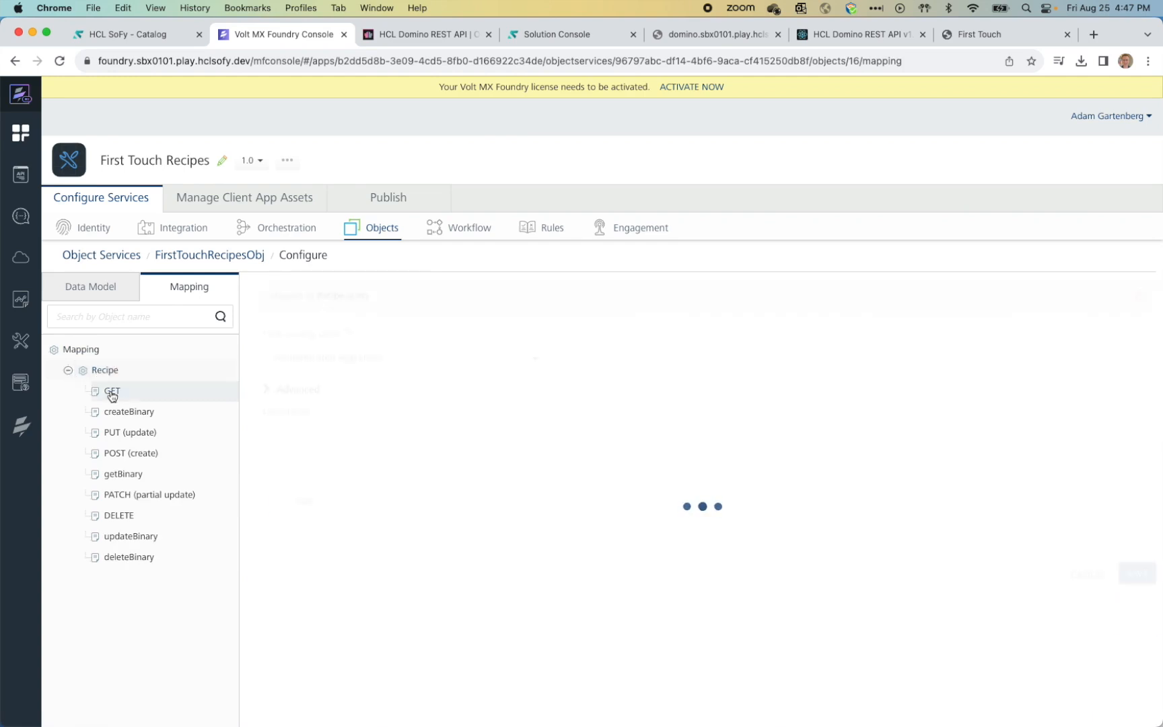
pyautogui.scroll(-3, 400, 501)
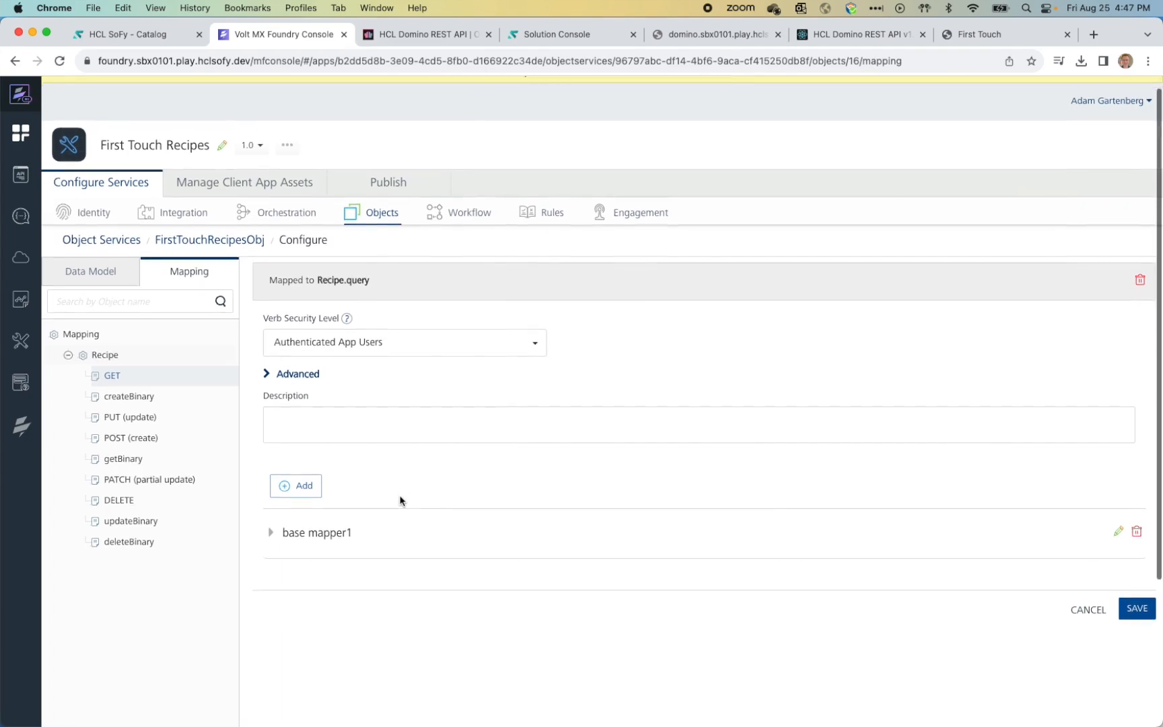
pyautogui.click(269, 451)
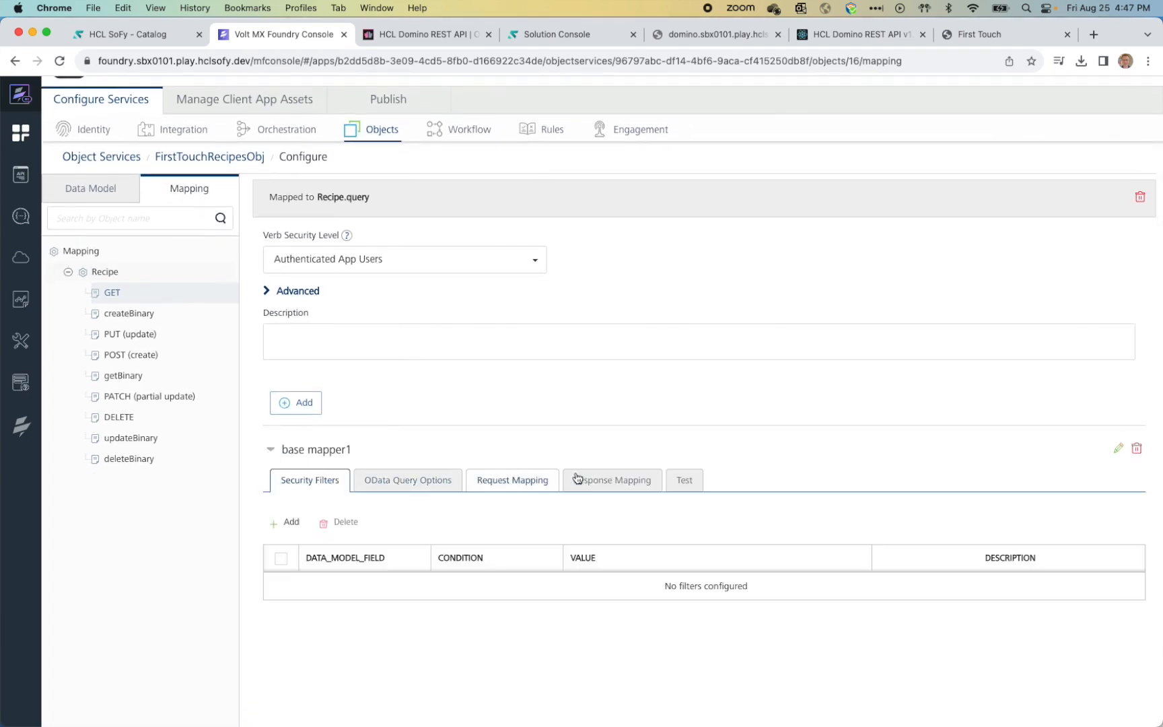
pyautogui.click(686, 483)
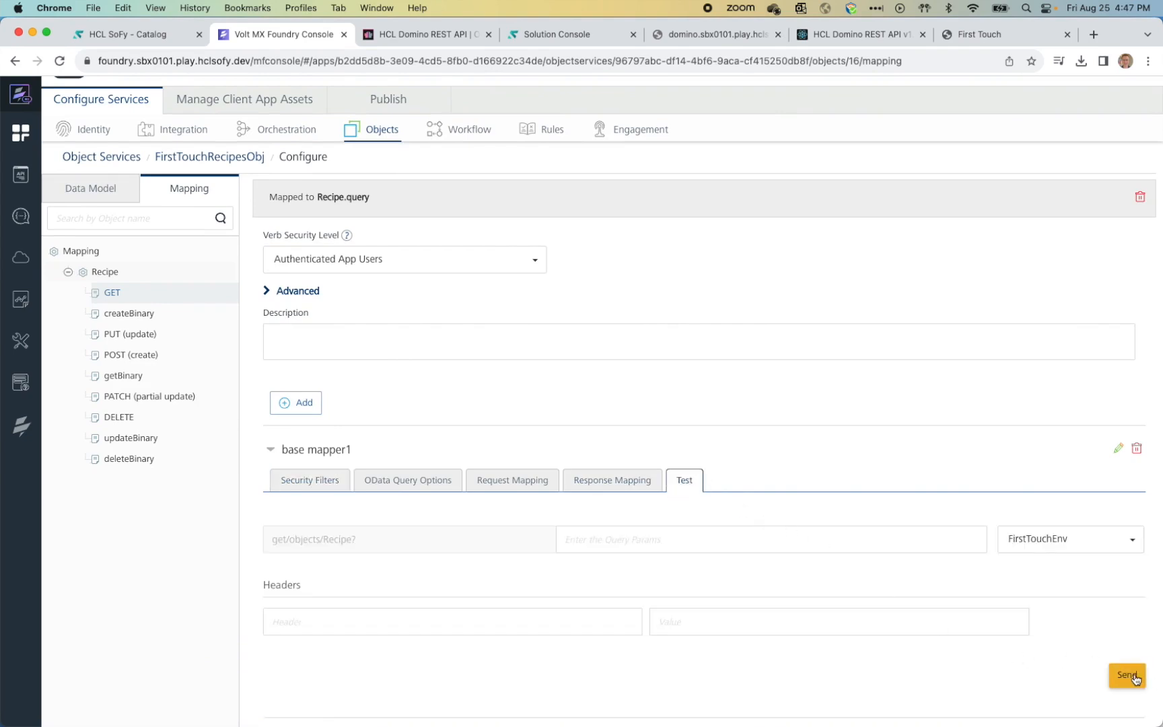
pyautogui.click(1131, 677)
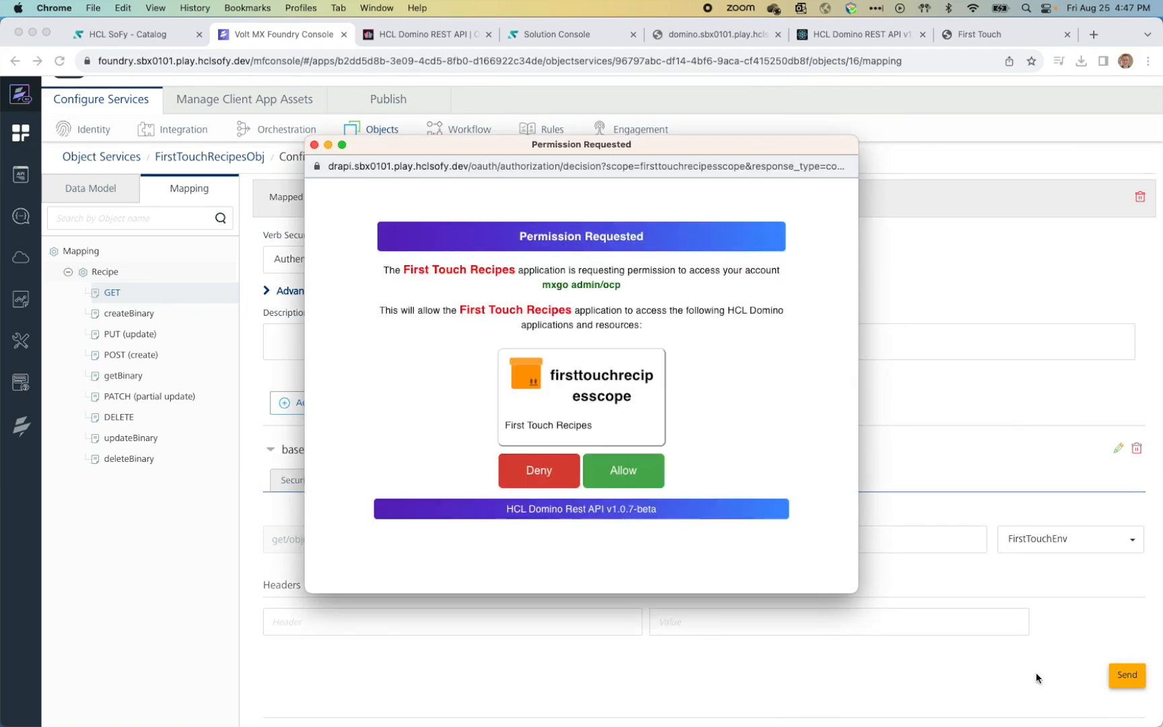
pyautogui.click(624, 473)
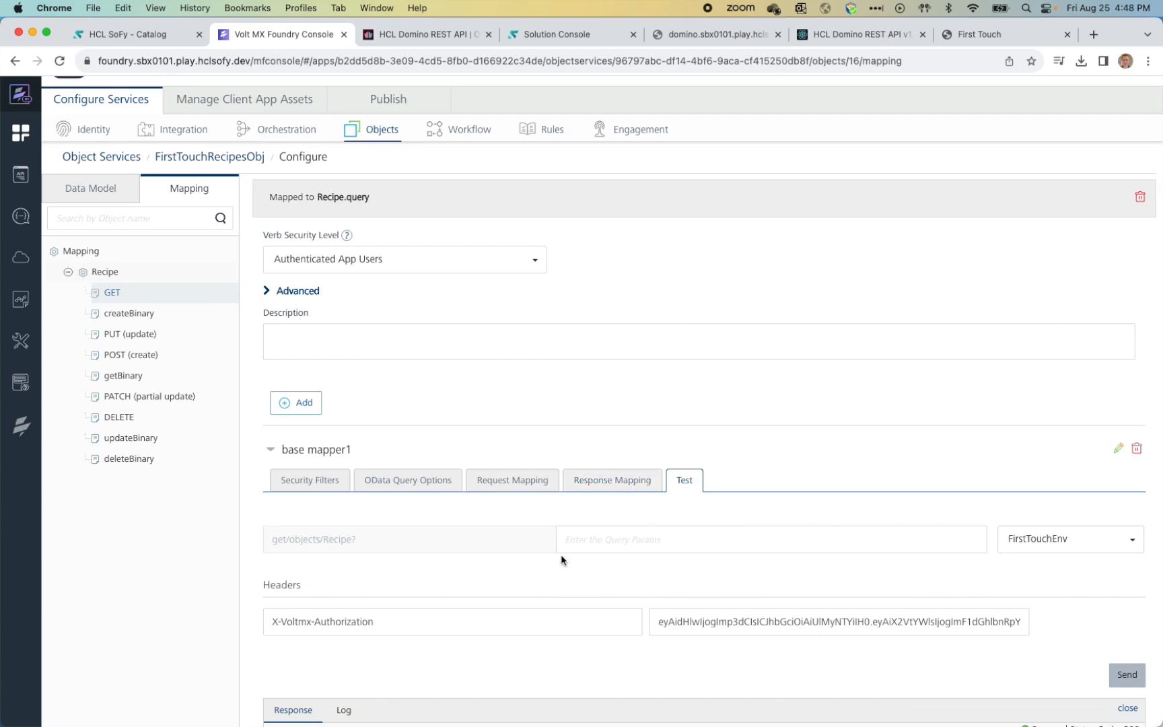
# Step: Scroll through the Lemon Spaghetti JSON test response, including its PictureRT data, then back to the top
pyautogui.scroll(-5, 560, 553)
pyautogui.scroll(3, 564, 557)
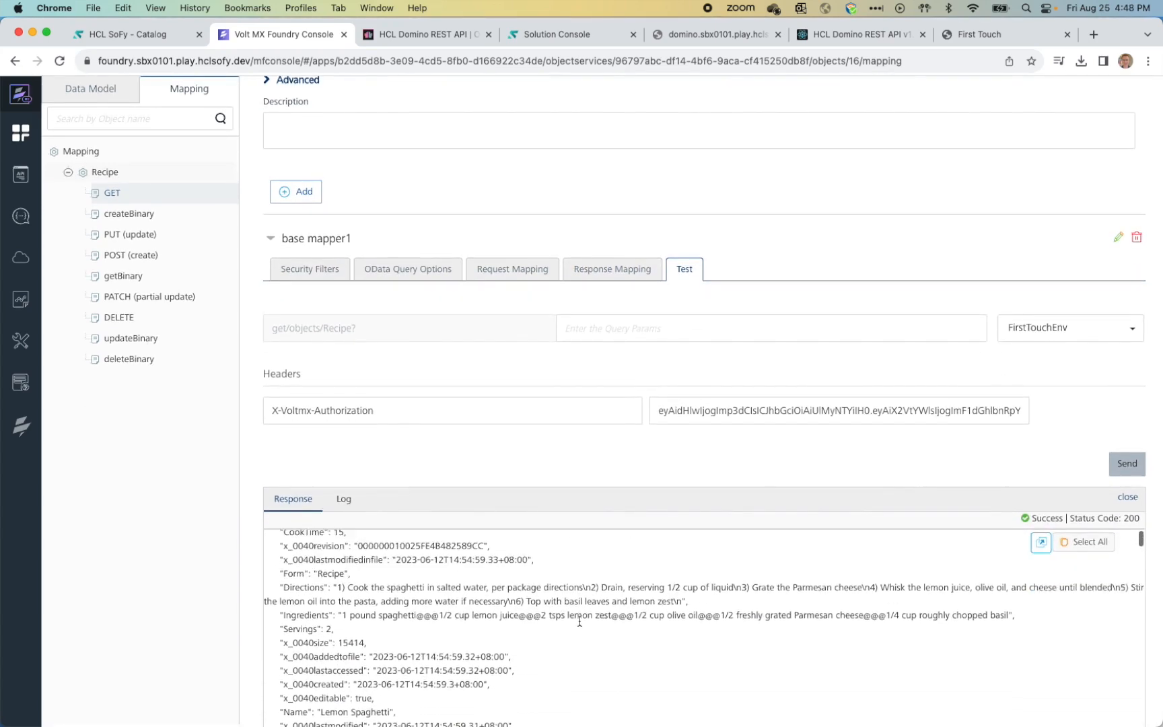
pyautogui.scroll(-3, 586, 606)
pyautogui.scroll(-6, 586, 606)
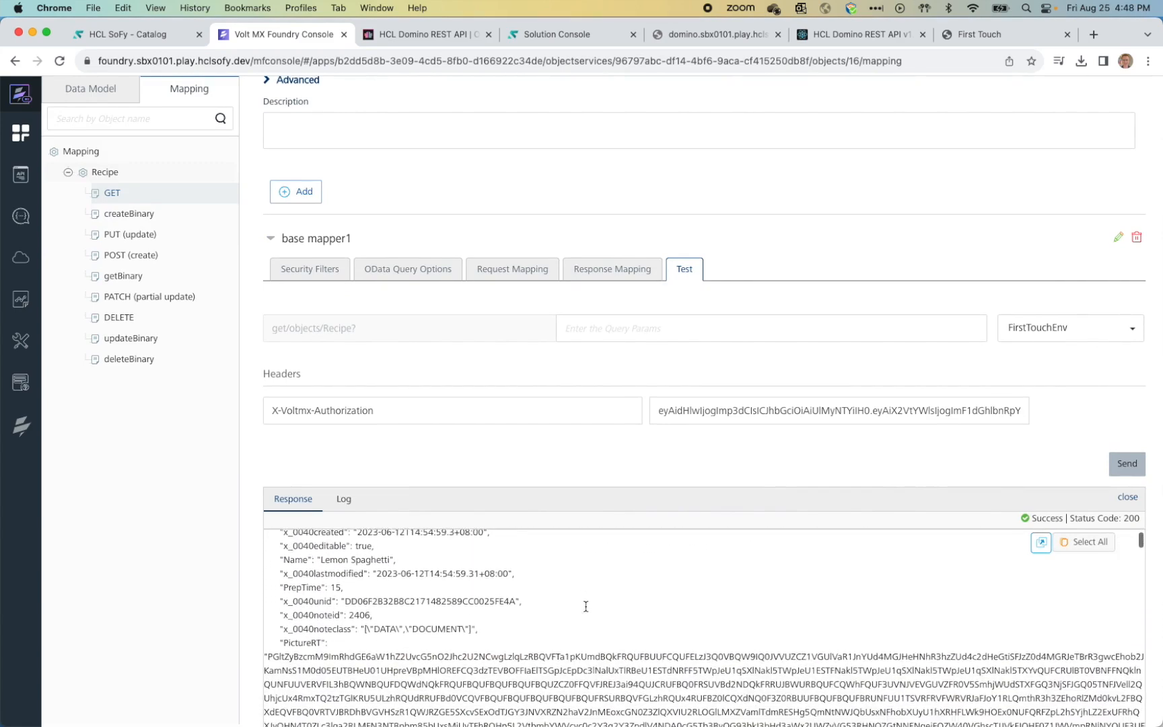
pyautogui.scroll(-10, 586, 606)
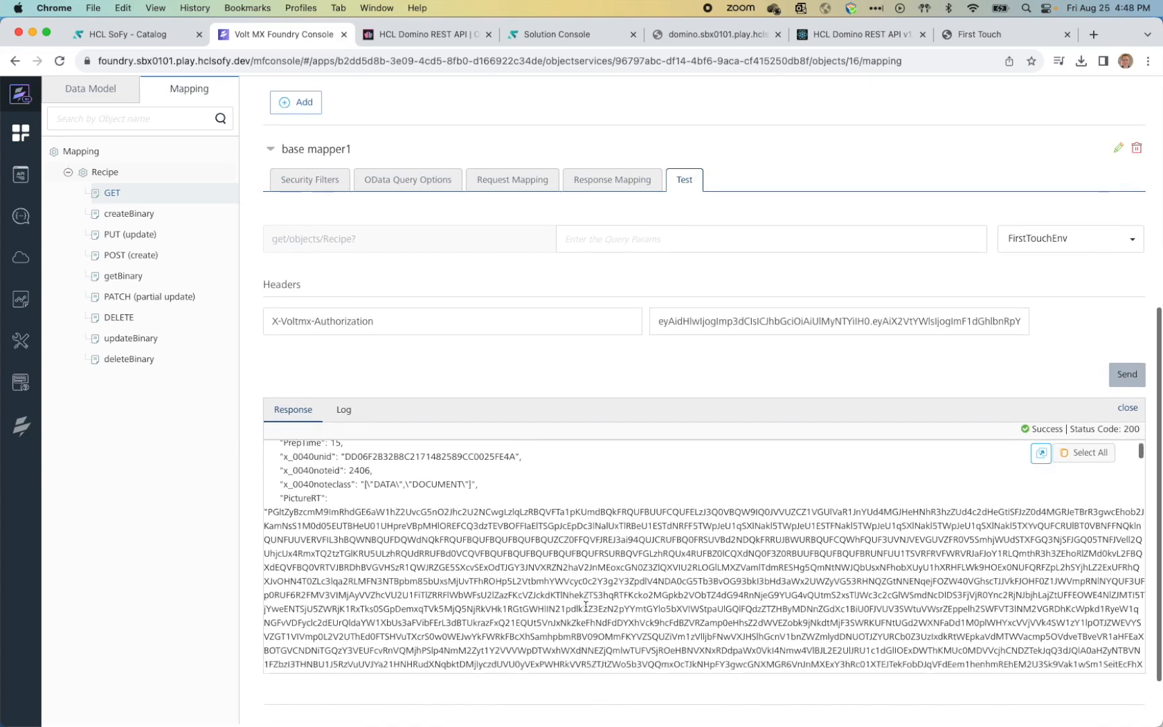
pyautogui.scroll(15, 585, 606)
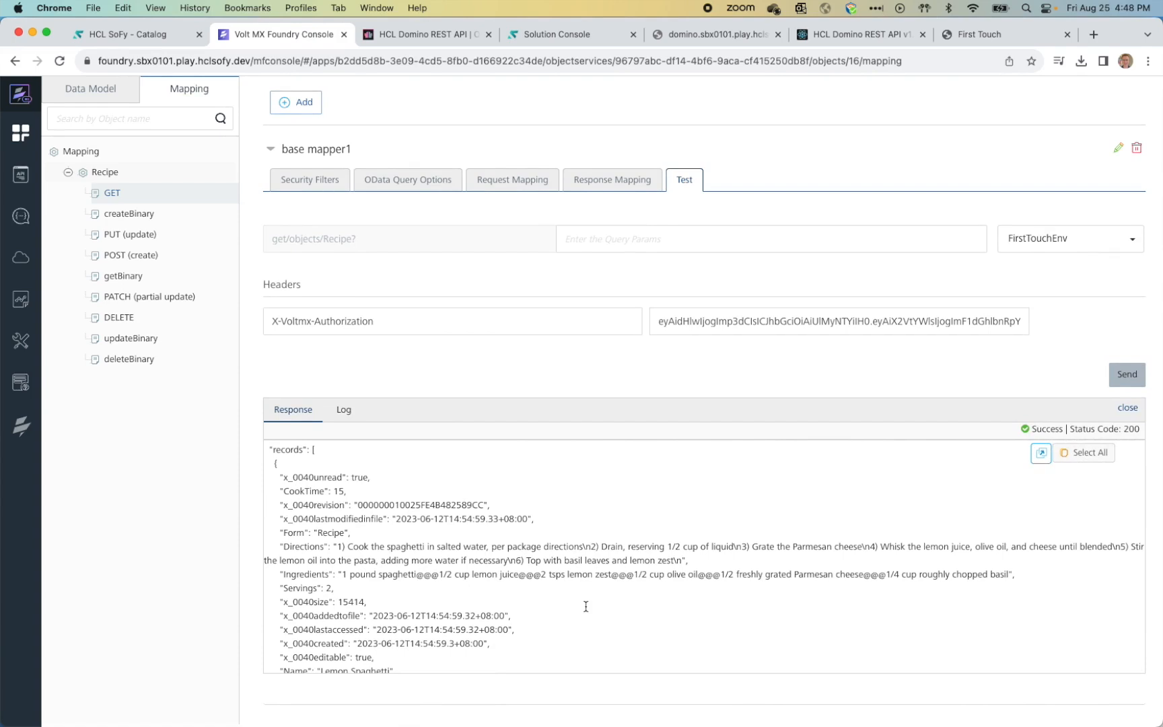
pyautogui.scroll(1, 586, 607)
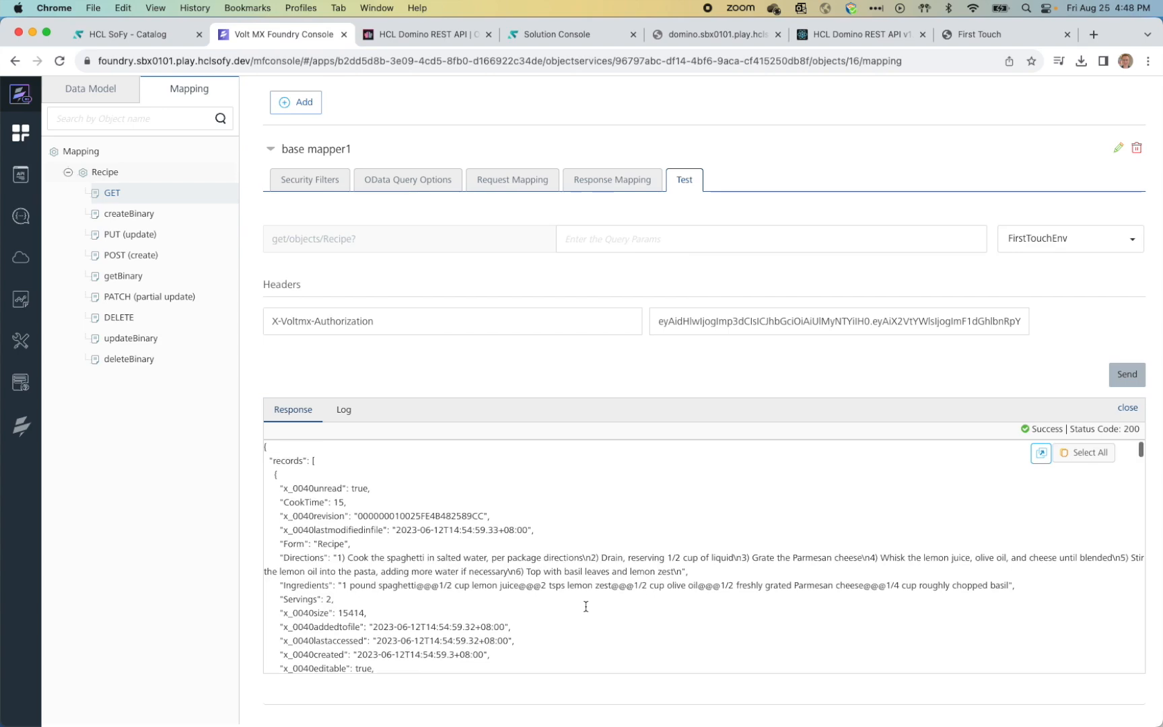
pyautogui.scroll(1, 385, 366)
pyautogui.scroll(10, 385, 366)
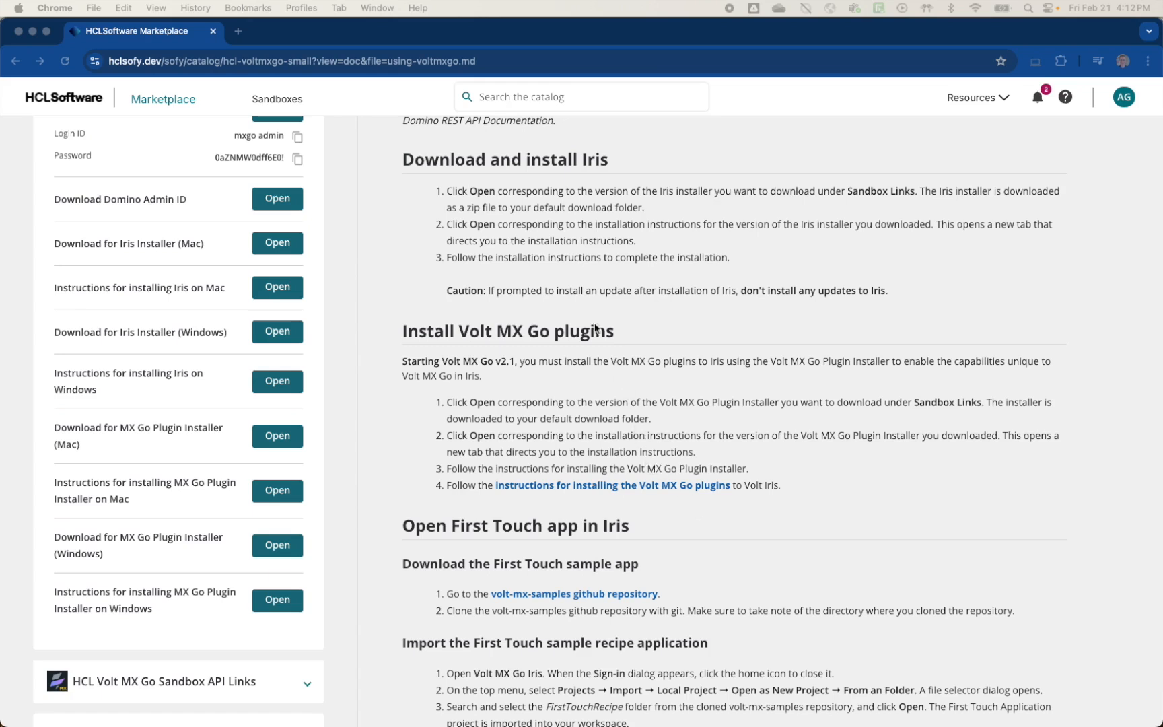
pyautogui.scroll(2, 590, 326)
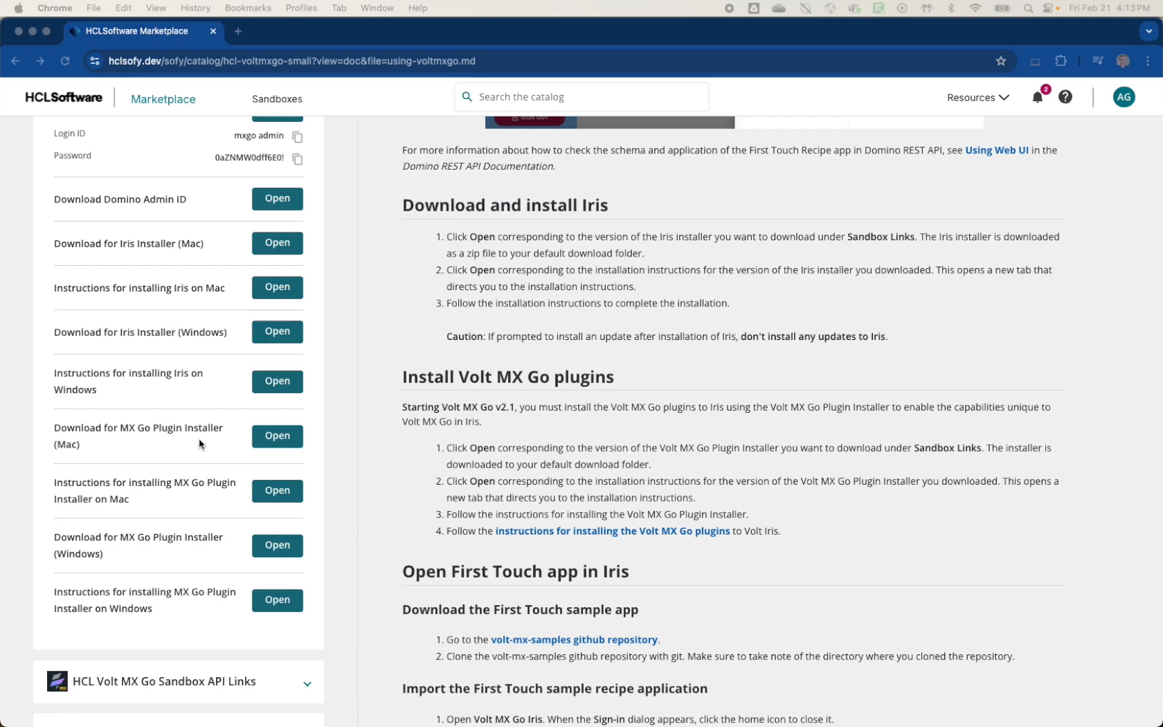
pyautogui.click(263, 442)
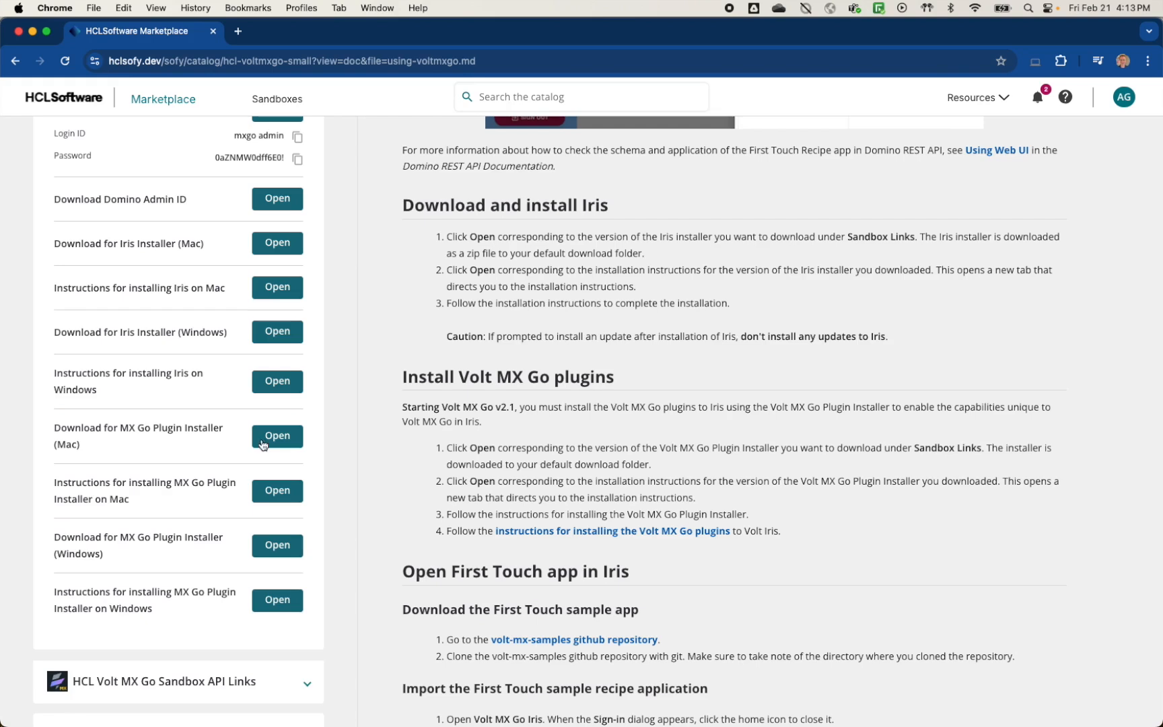
# Step: Unzip HCLVoltMXGO_Plugin_Installer_Tool_MacOS_V2.1.zip in the Iris 9.5.50 folder to launch VoltMXGoInstallationTool
pyautogui.press('super+Tab')
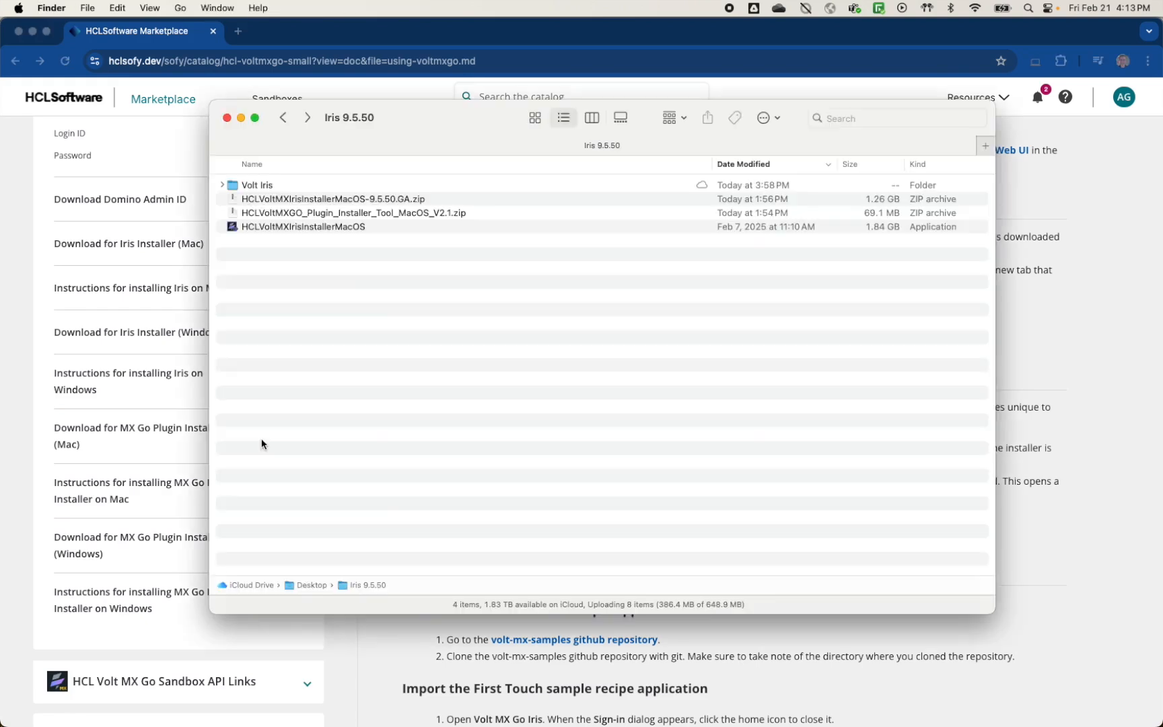
pyautogui.click(344, 214)
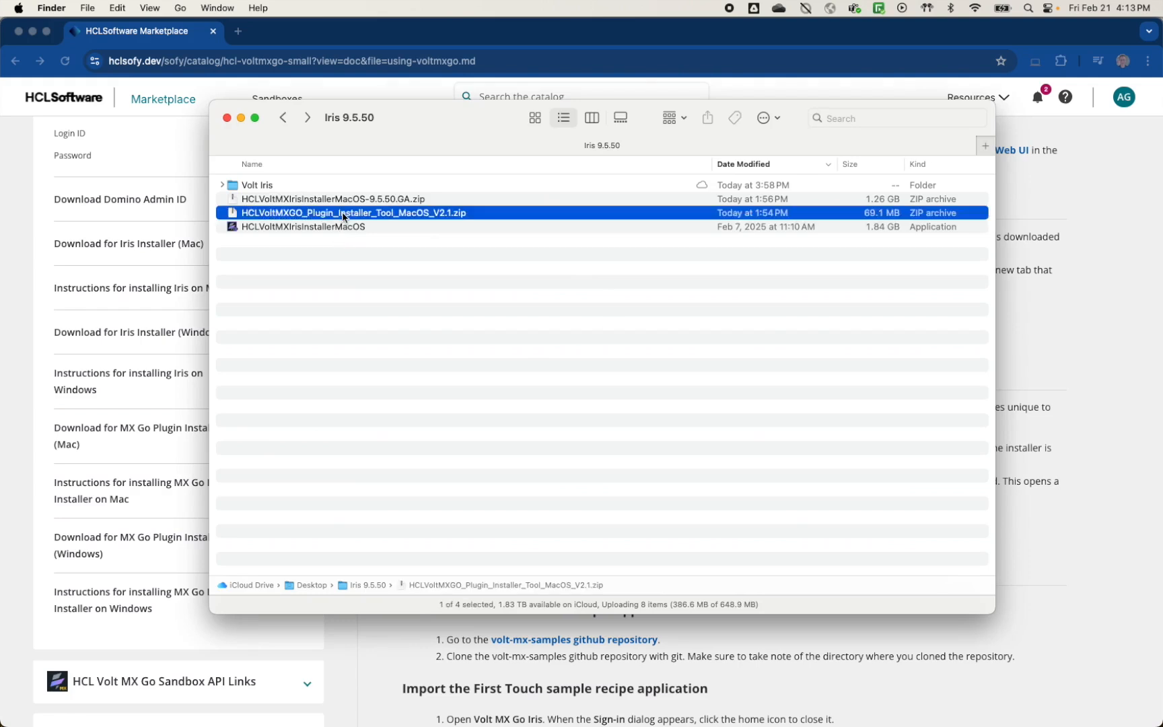
pyautogui.doubleClick(344, 214)
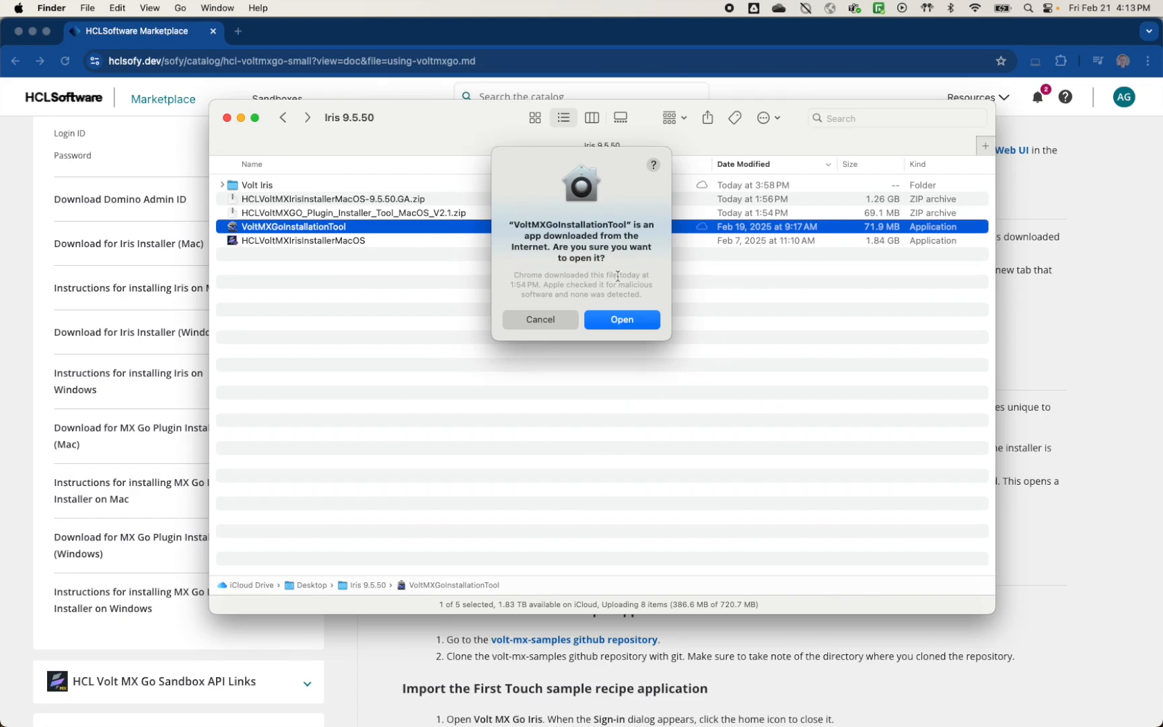
# Step: Confirm opening the tool, accept the license terms, and install into the default Applications folder
pyautogui.click(630, 322)
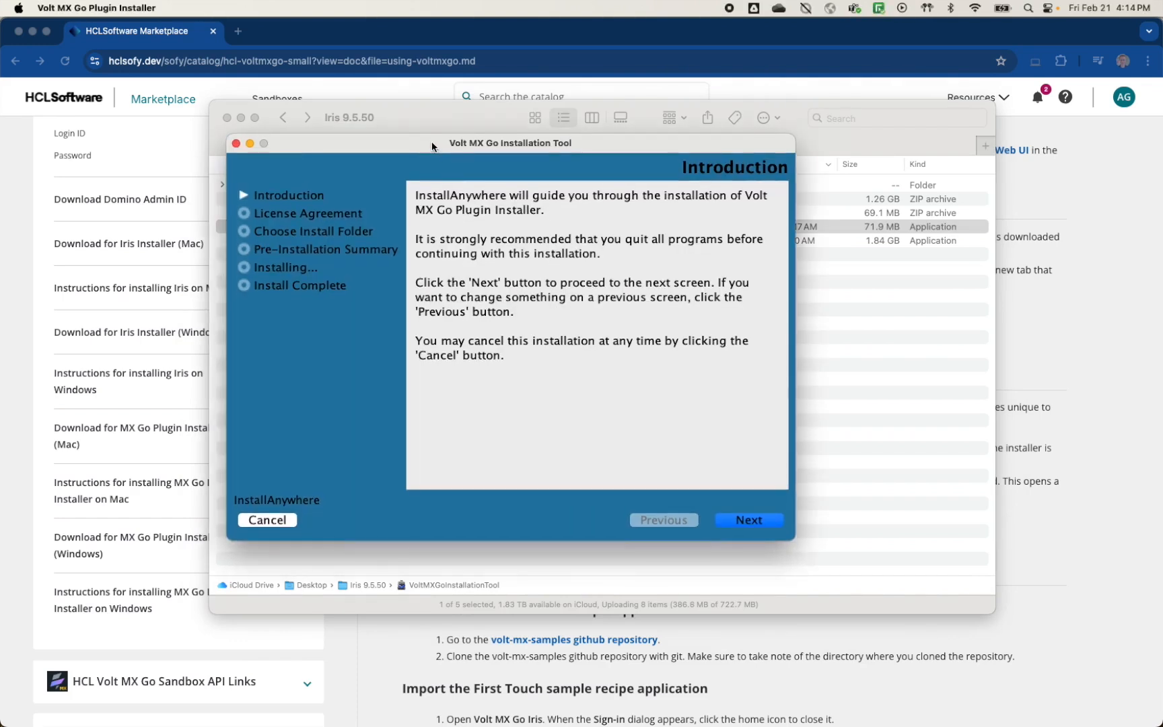
pyautogui.click(748, 521)
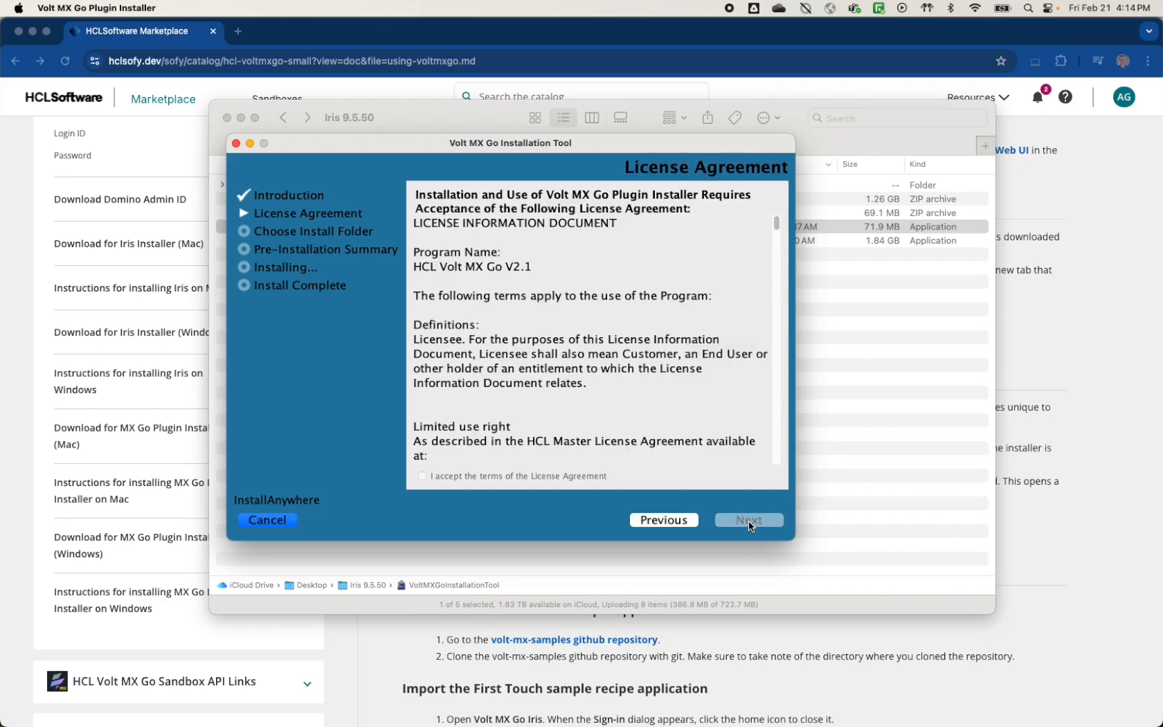
pyautogui.scroll(-15, 582, 399)
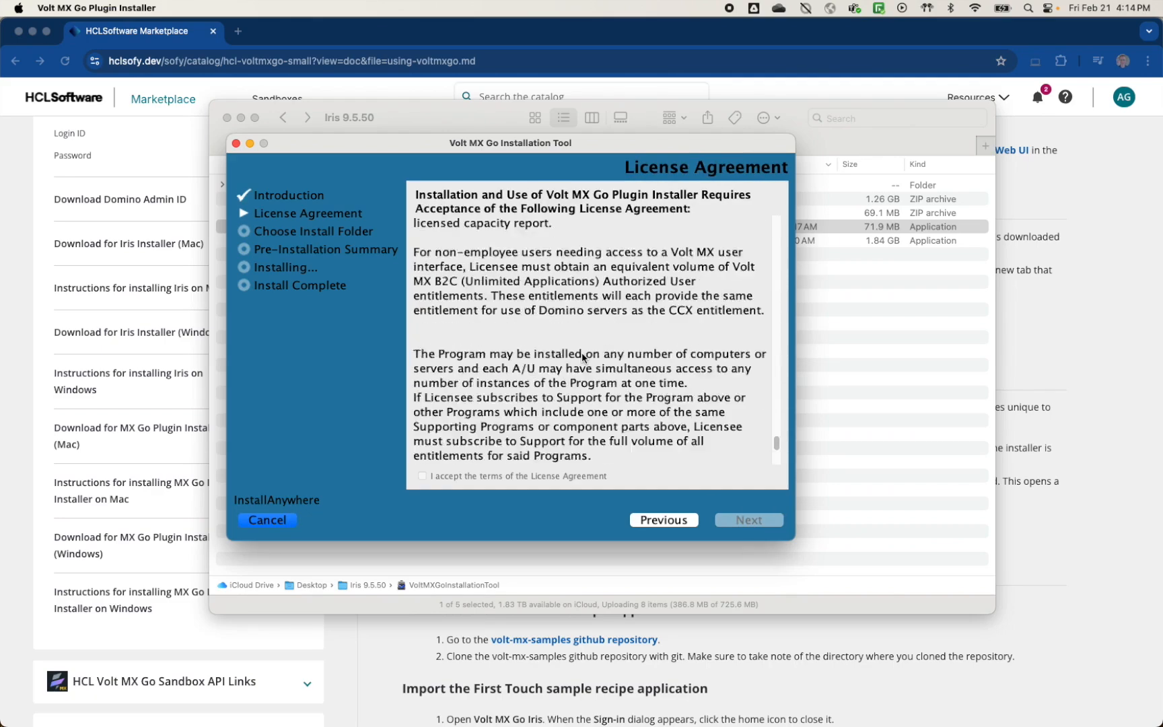
pyautogui.click(422, 476)
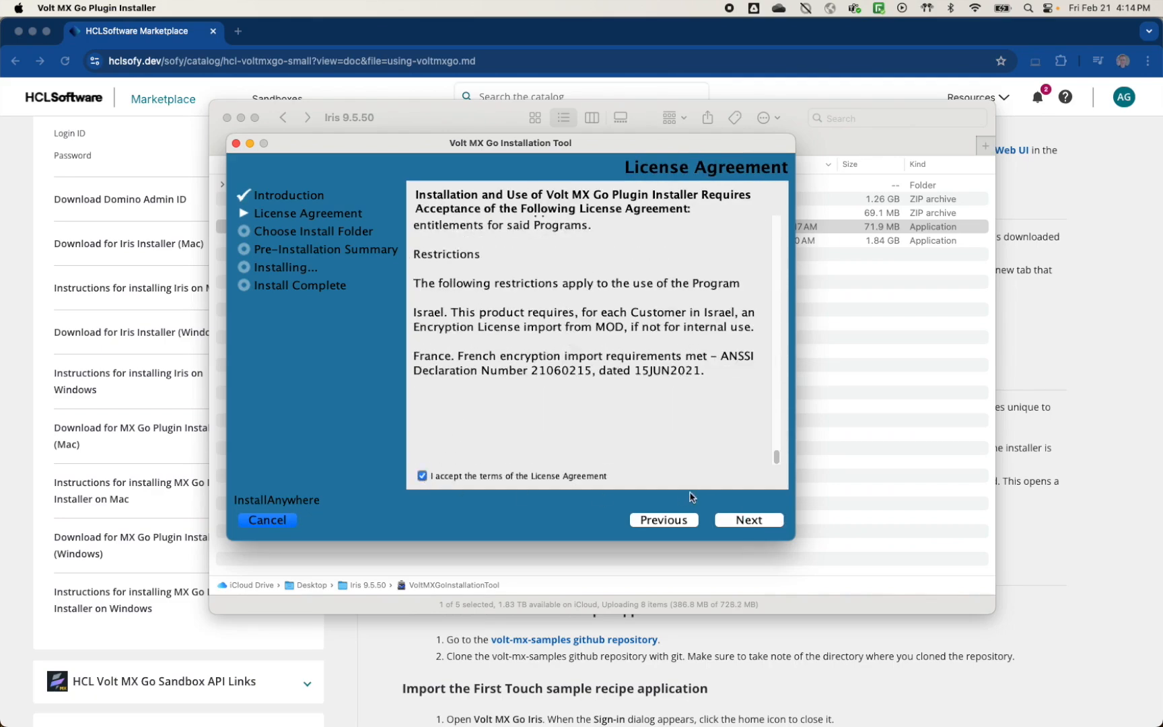
pyautogui.click(755, 521)
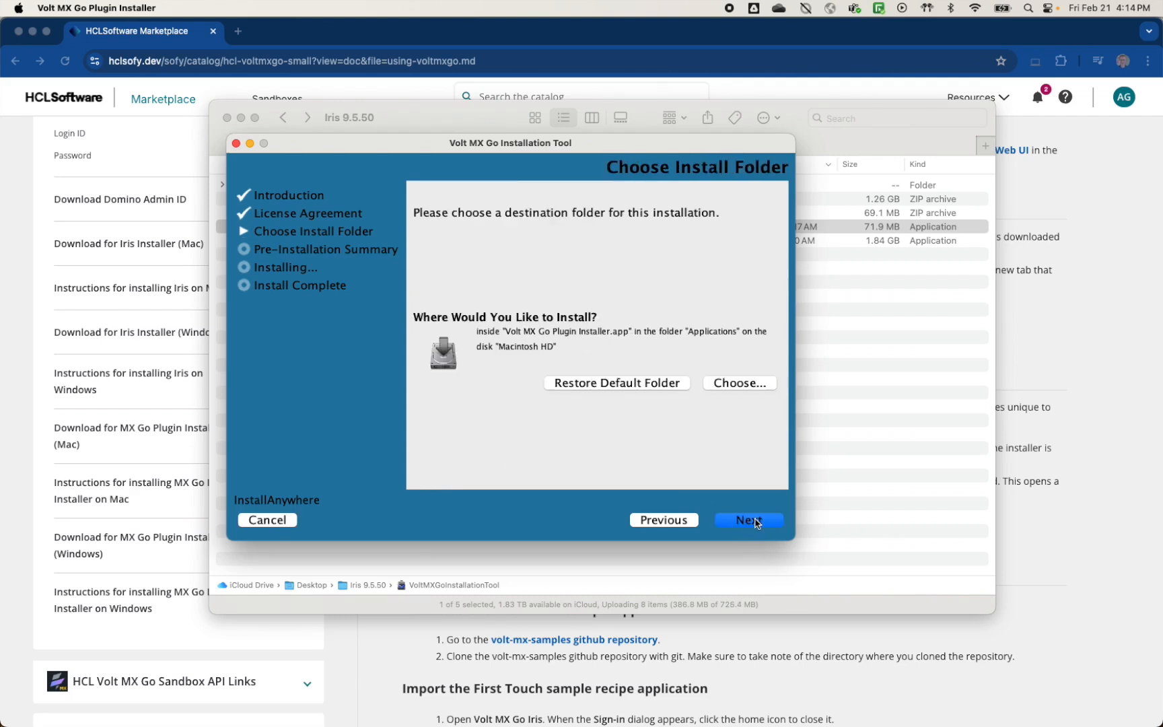
pyautogui.click(748, 520)
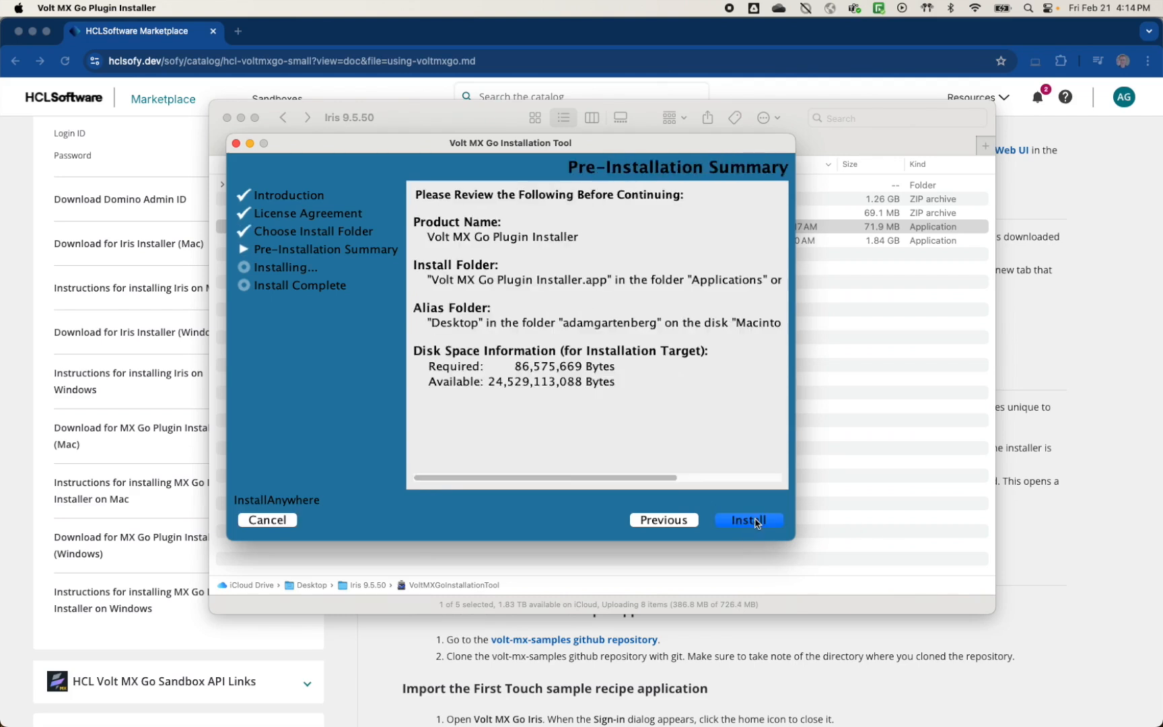
pyautogui.click(752, 520)
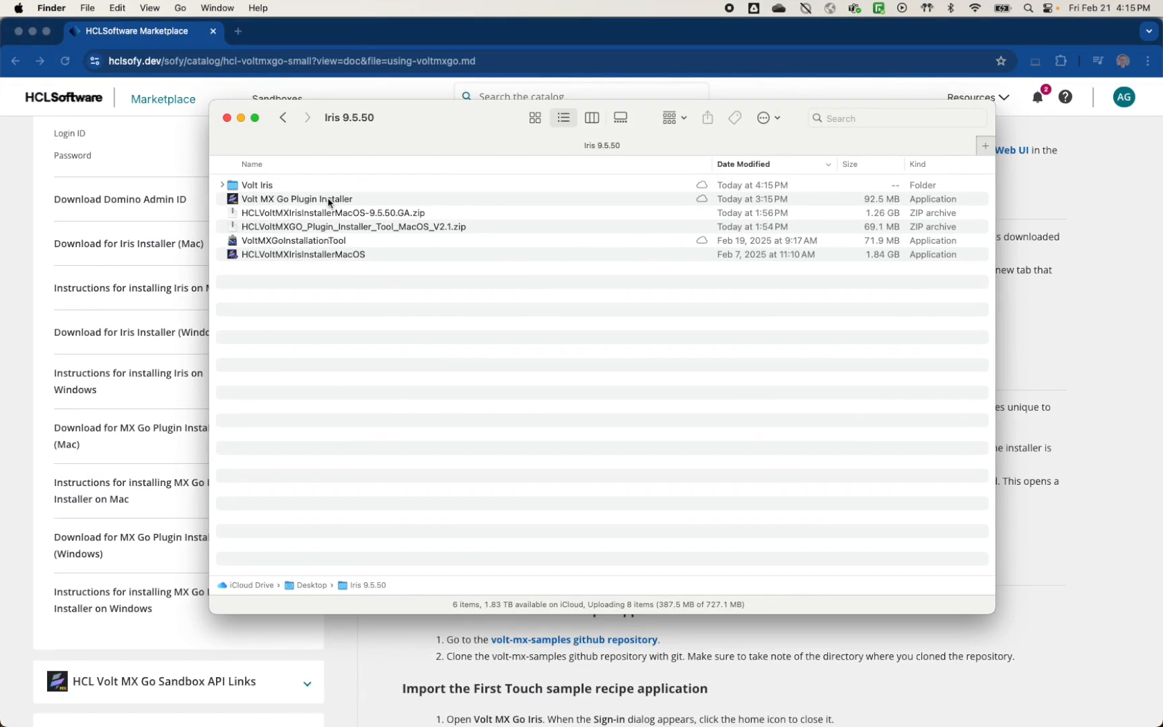
# Step: Run Volt MX Go Plugin Installer and choose option 4 to install plugins into Volt Iris
pyautogui.doubleClick(329, 199)
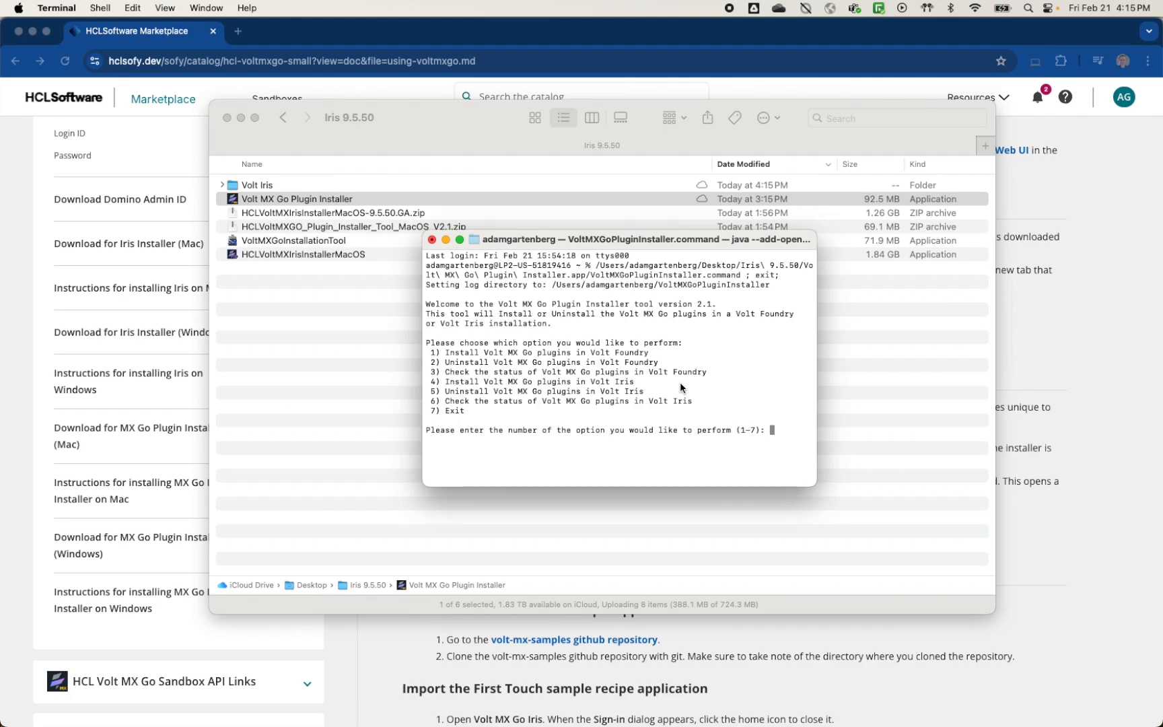
pyautogui.write('4')
pyautogui.press('Return')
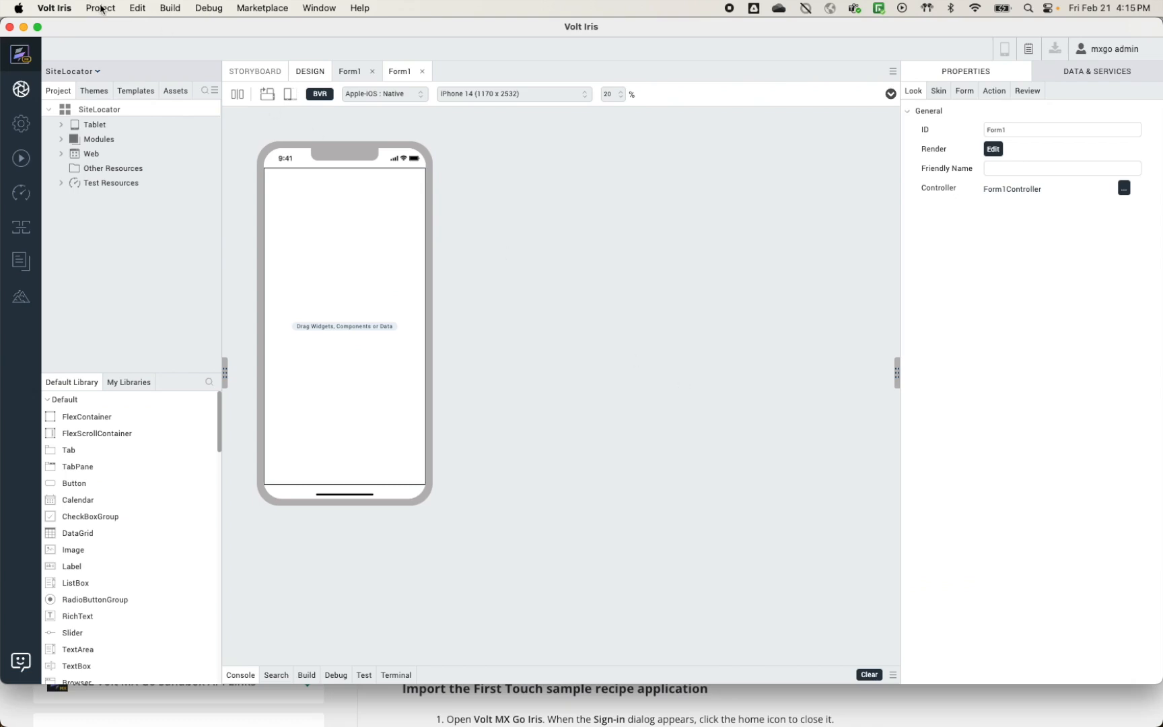
# Step: Check the Project > Import choices for Local Project, then return to the SoFy guide in Chrome
pyautogui.click(102, 10)
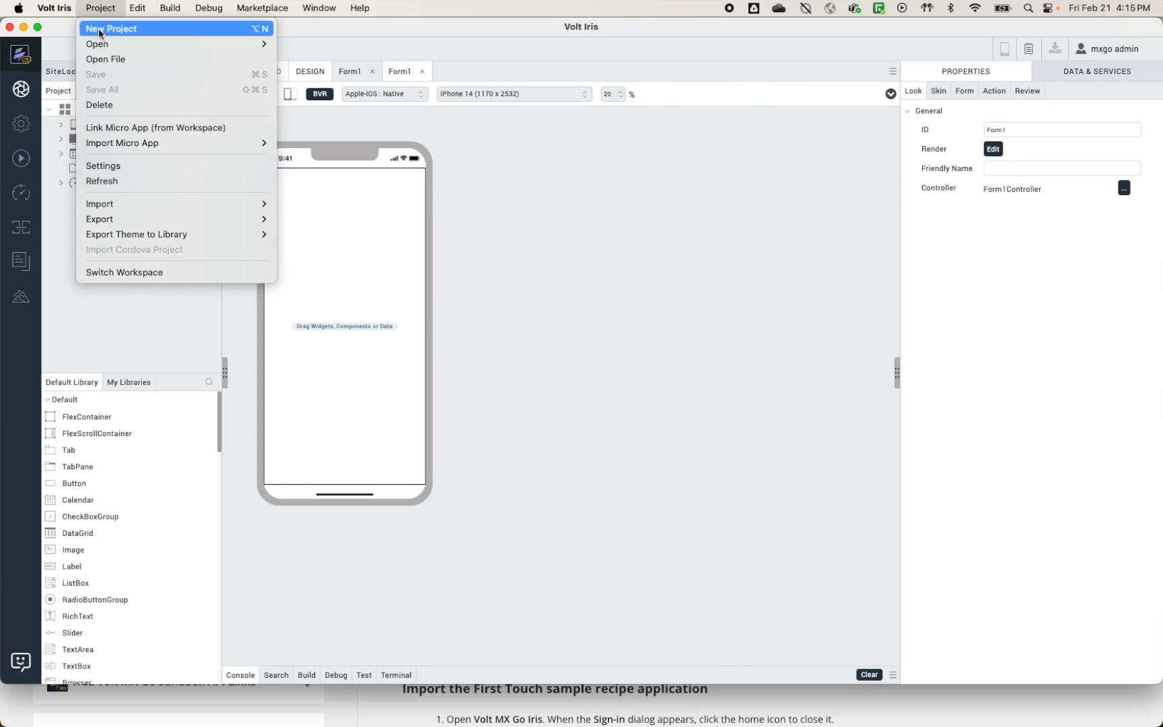
pyautogui.moveTo(155, 207)
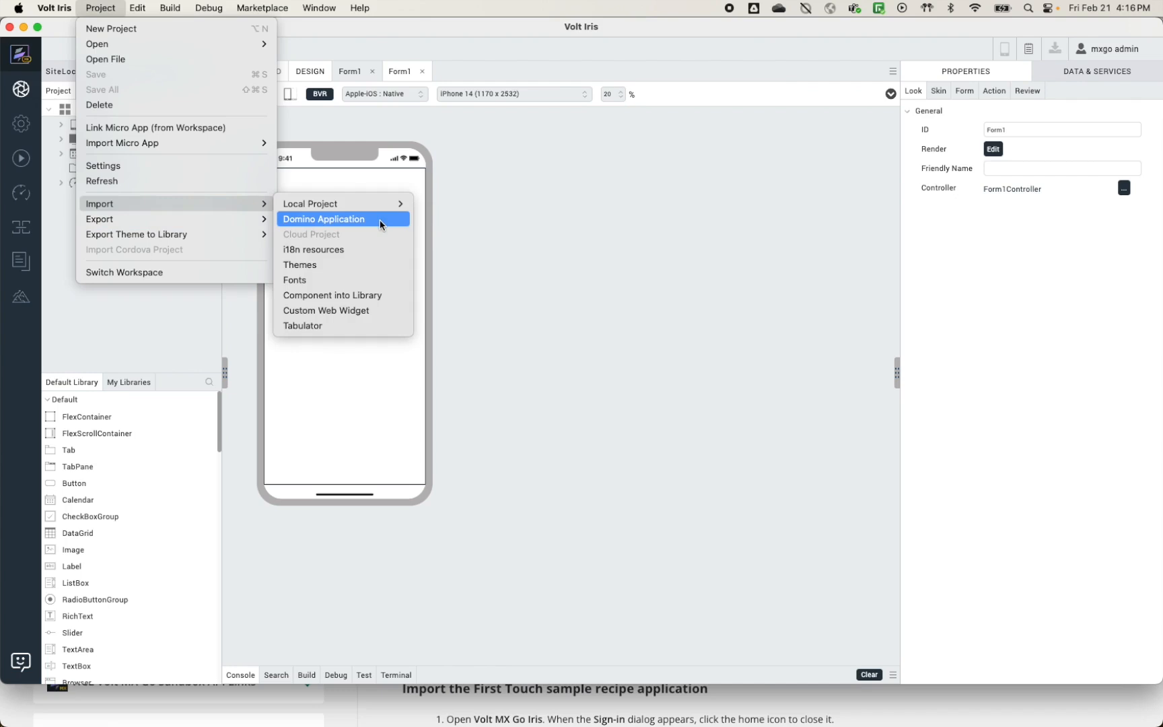
pyautogui.click(375, 703)
# Step: Scroll the SoFy guide down to the 'Download the First Touch sample app' section
pyautogui.scroll(-3, 582, 271)
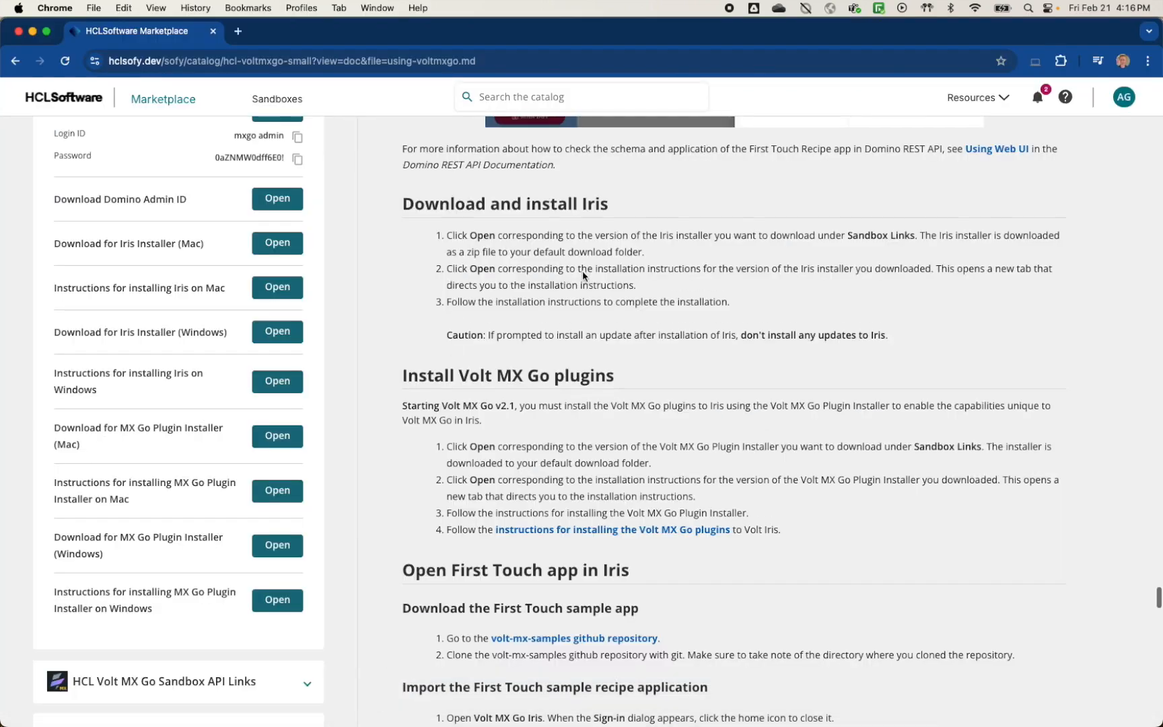
pyautogui.scroll(-6, 583, 271)
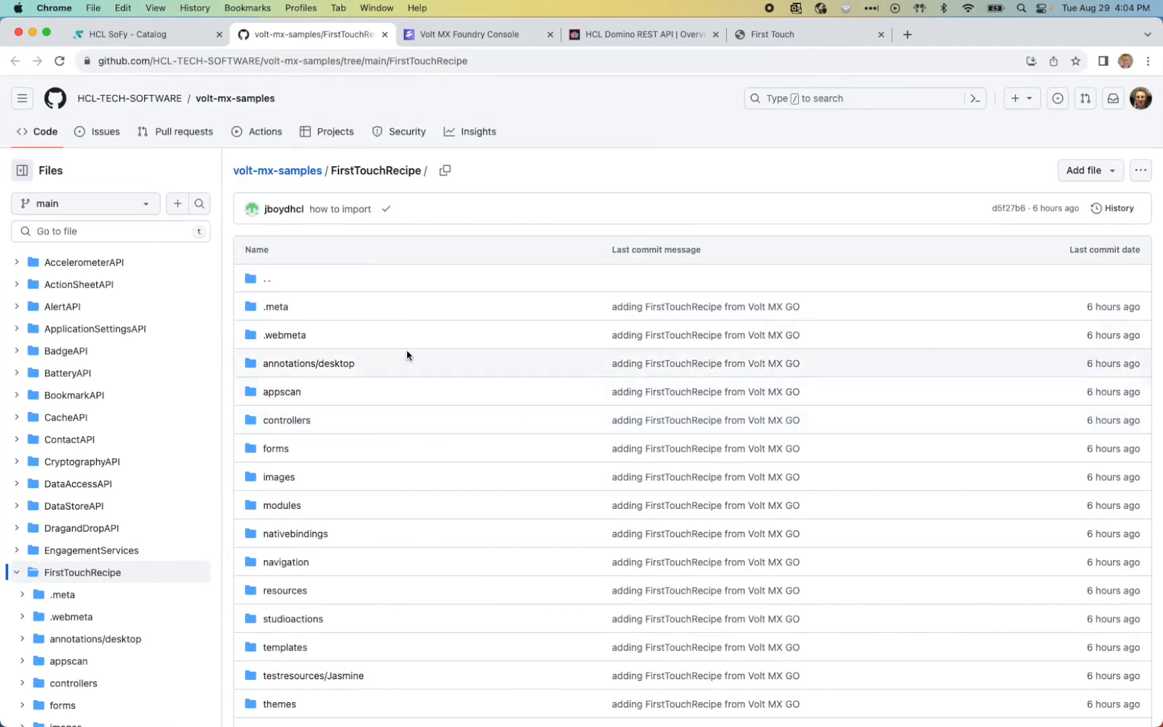
# Step: Copy the volt-mx-samples repository's HTTPS clone URL from GitHub
pyautogui.click(291, 175)
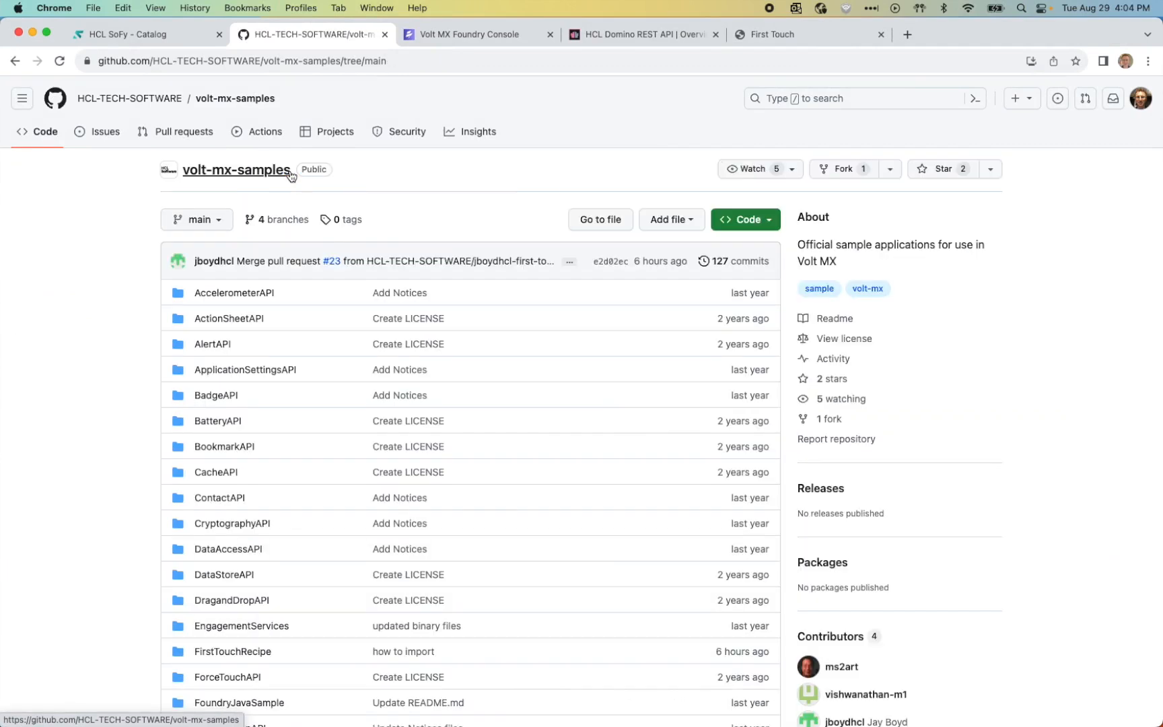
pyautogui.click(770, 225)
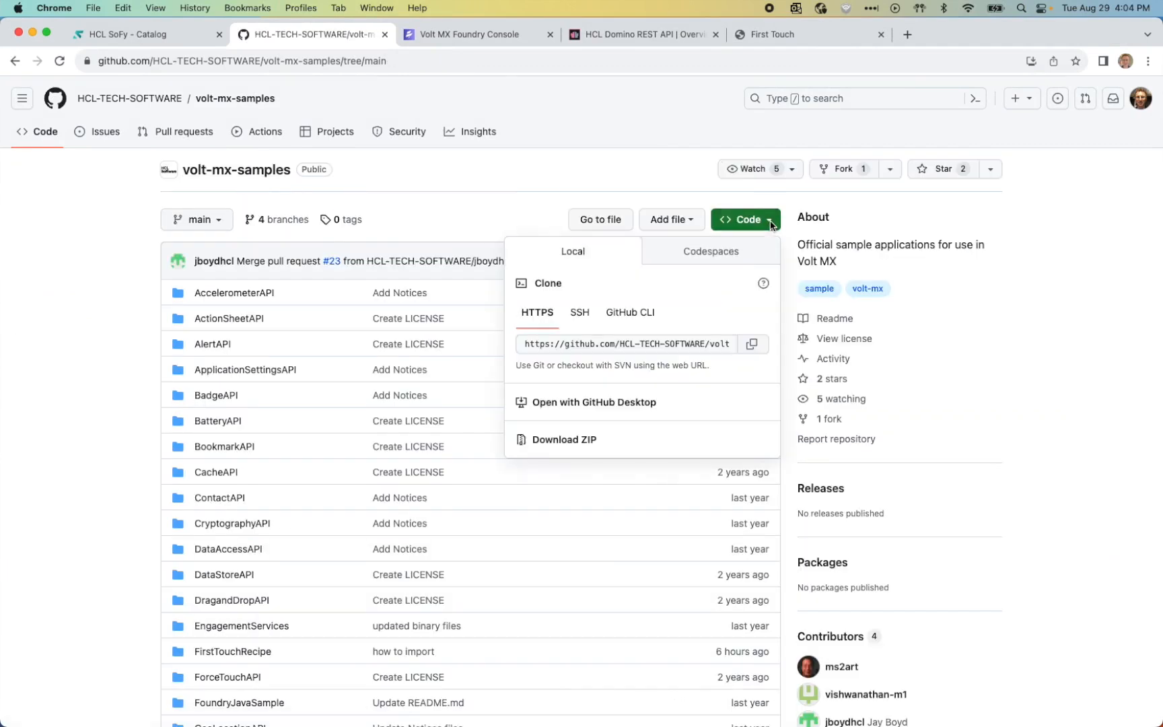
pyautogui.click(752, 346)
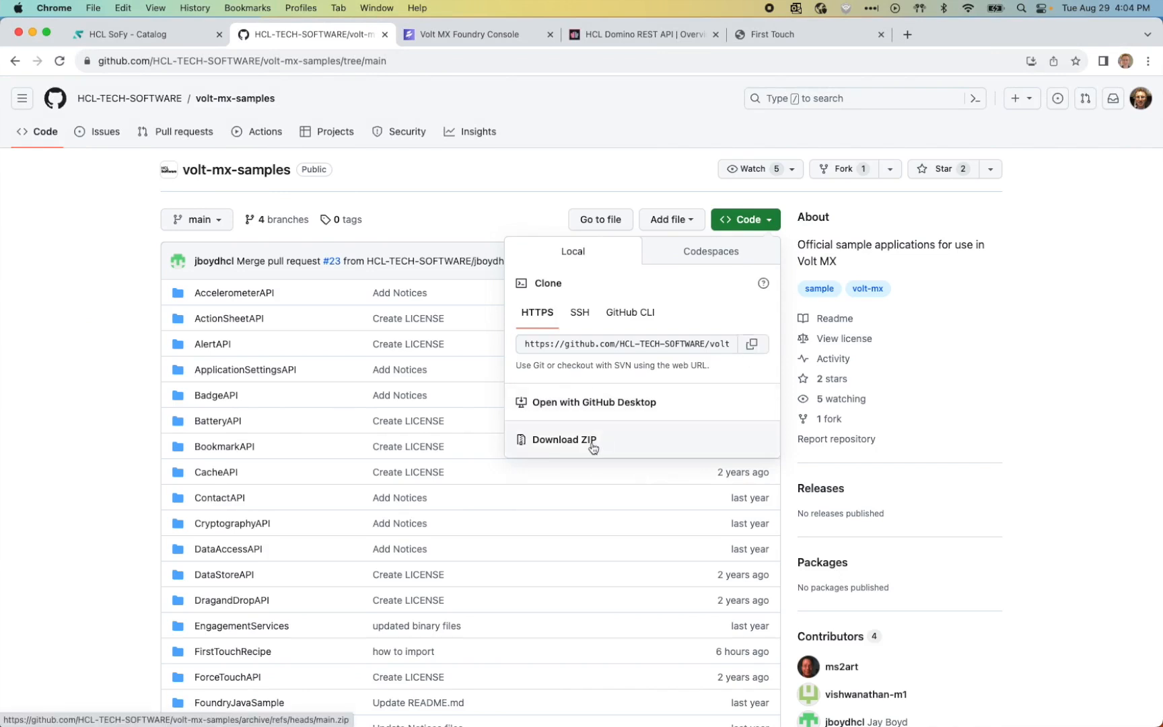
# Step: Enter 'git clone' with the pasted URL in Terminal, then go back to the SoFy page
pyautogui.press('super+Tab')
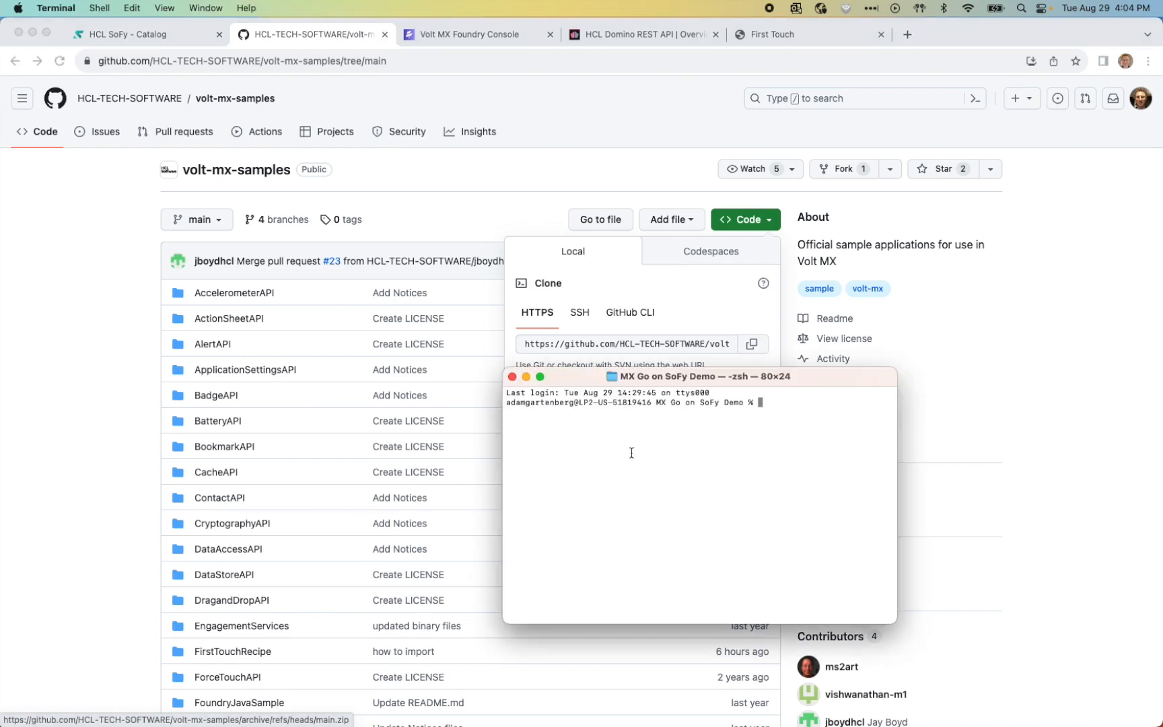
pyautogui.write('git clone')
pyautogui.press('super+v')
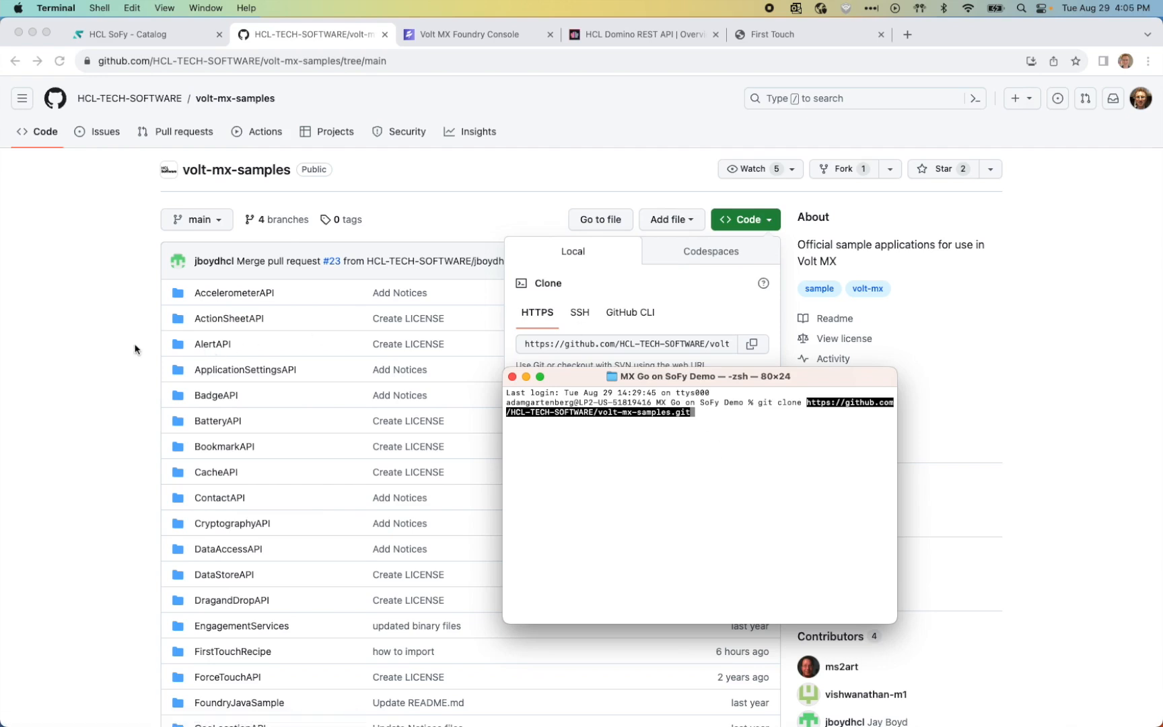
pyautogui.click(153, 32)
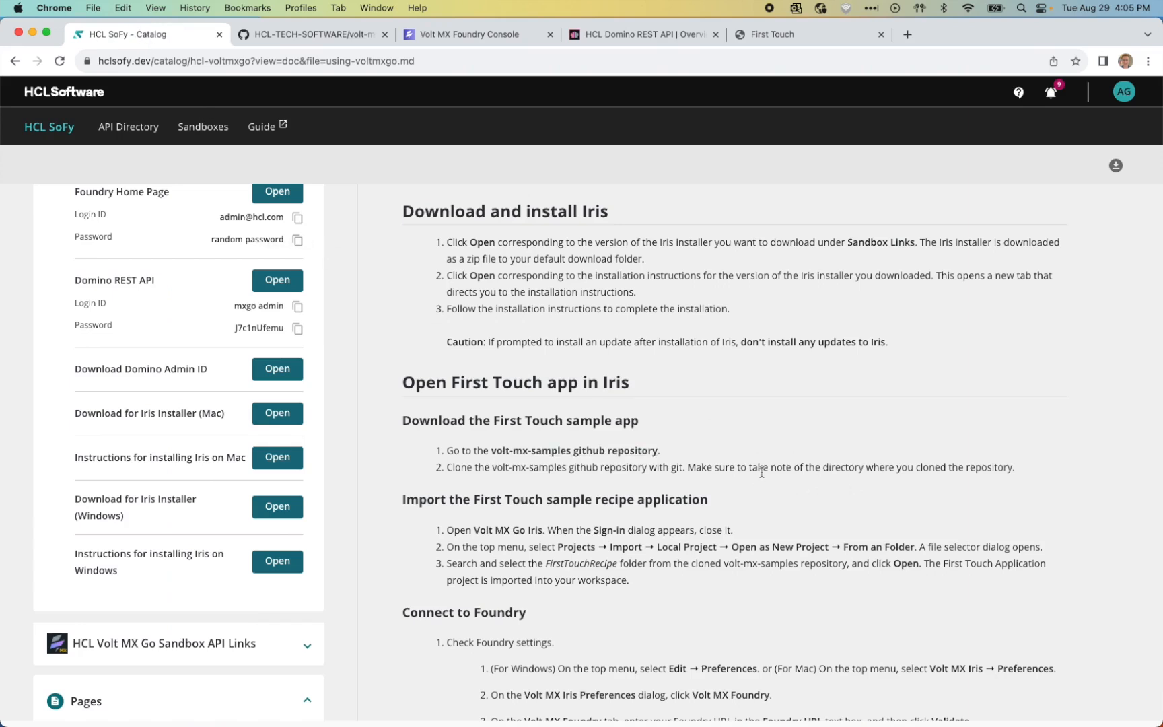
# Step: Read the SoFy import and Connect to Foundry steps, then switch to Volt MX Go Iris
pyautogui.scroll(-6, 761, 471)
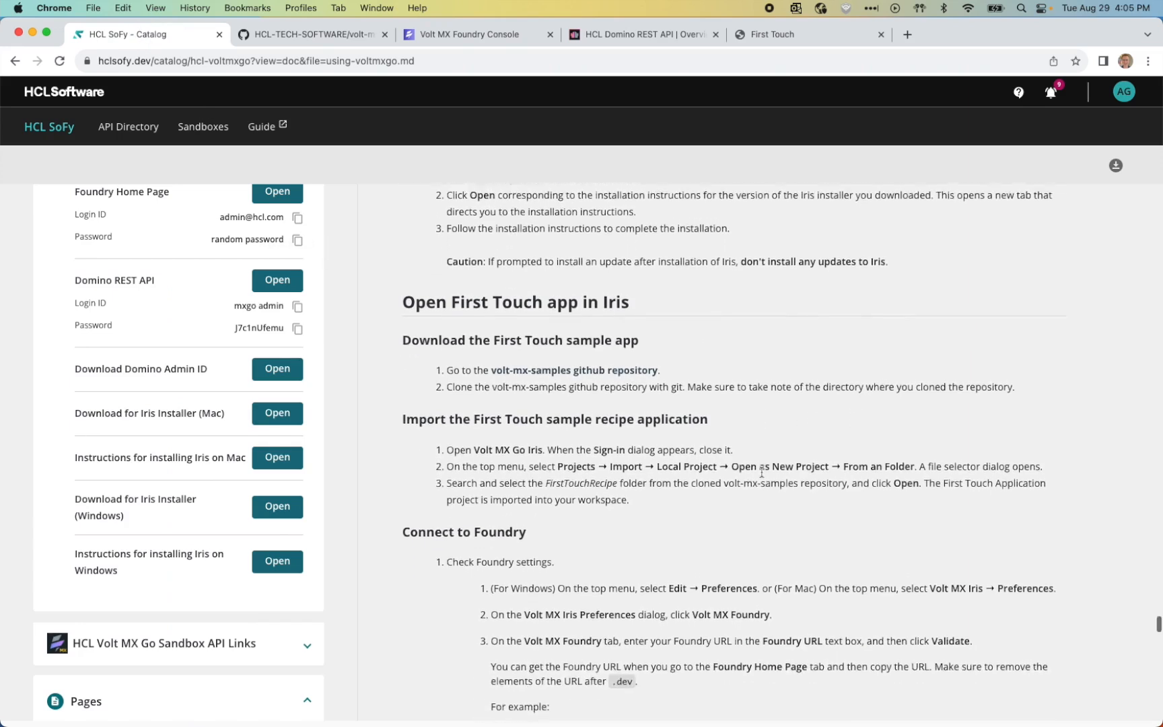
pyautogui.scroll(4, 761, 471)
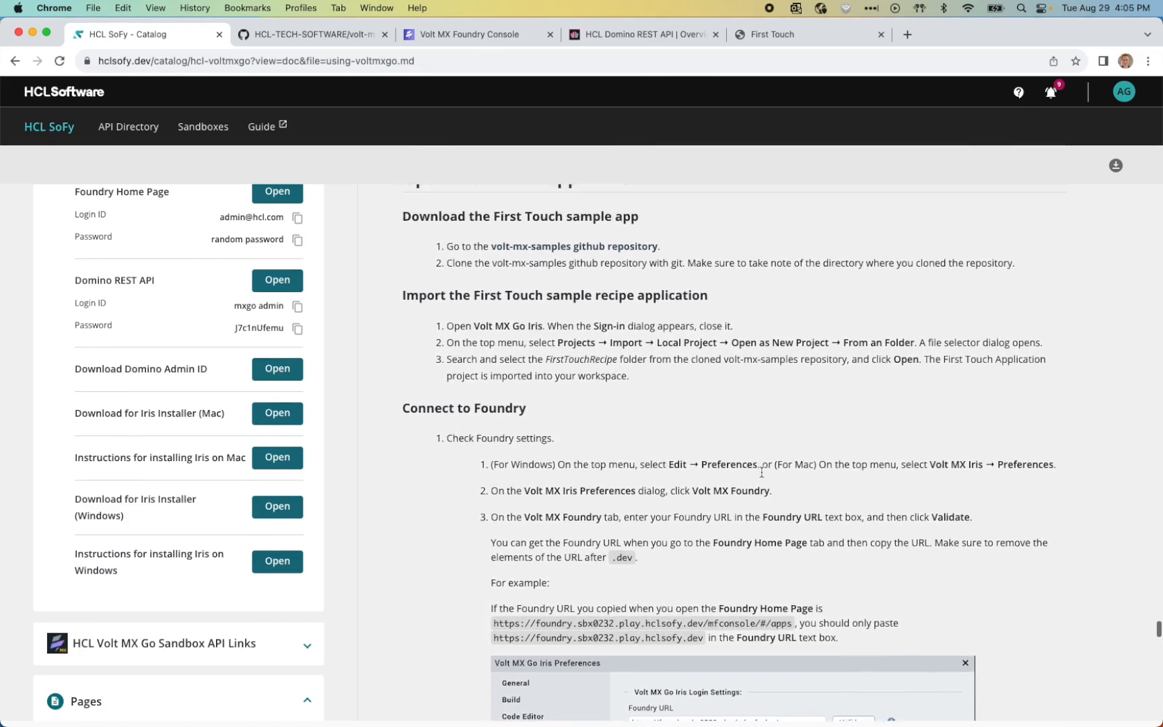
pyautogui.scroll(1, 761, 477)
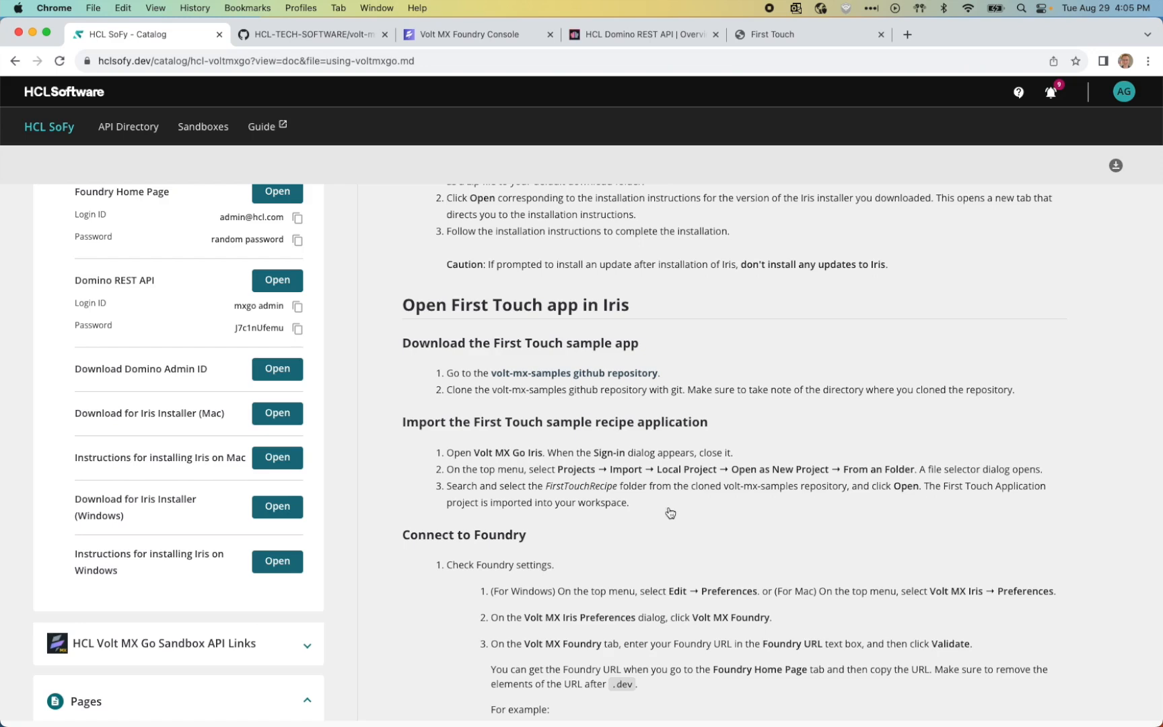
pyautogui.press('super+Tab')
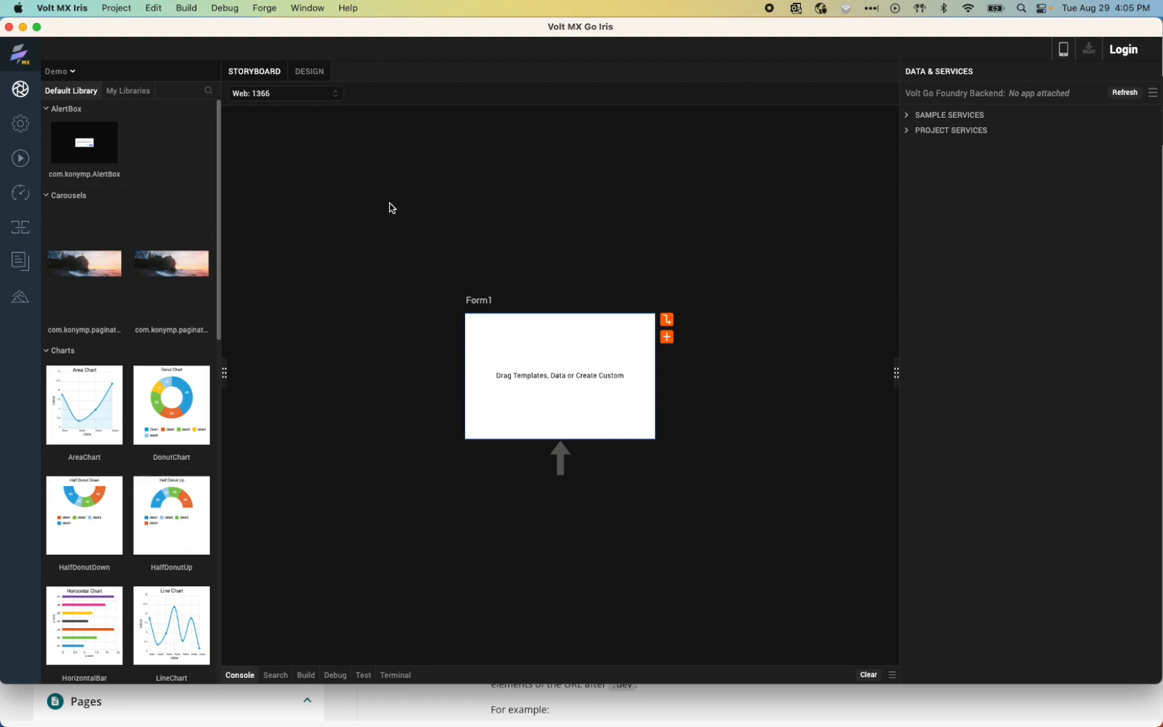
# Step: Import the FirstTouchRecipe folder from volt-mx-samples as a new project, overwriting the existing one
pyautogui.click(110, 9)
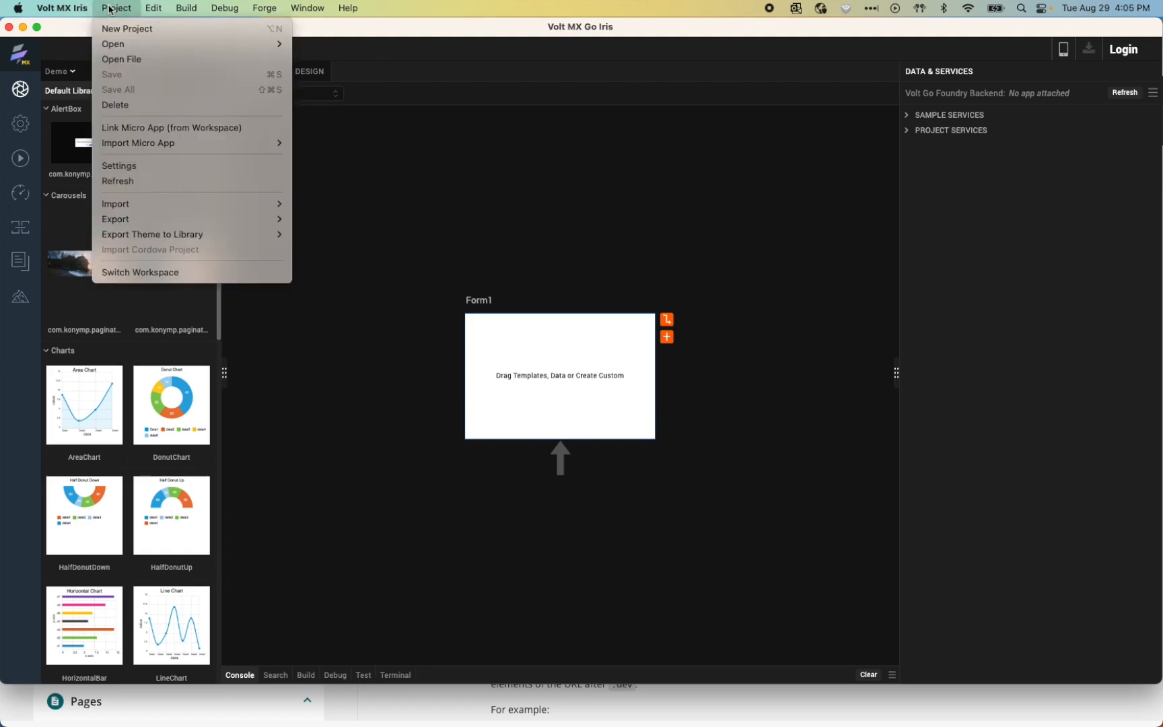
pyautogui.moveTo(132, 207)
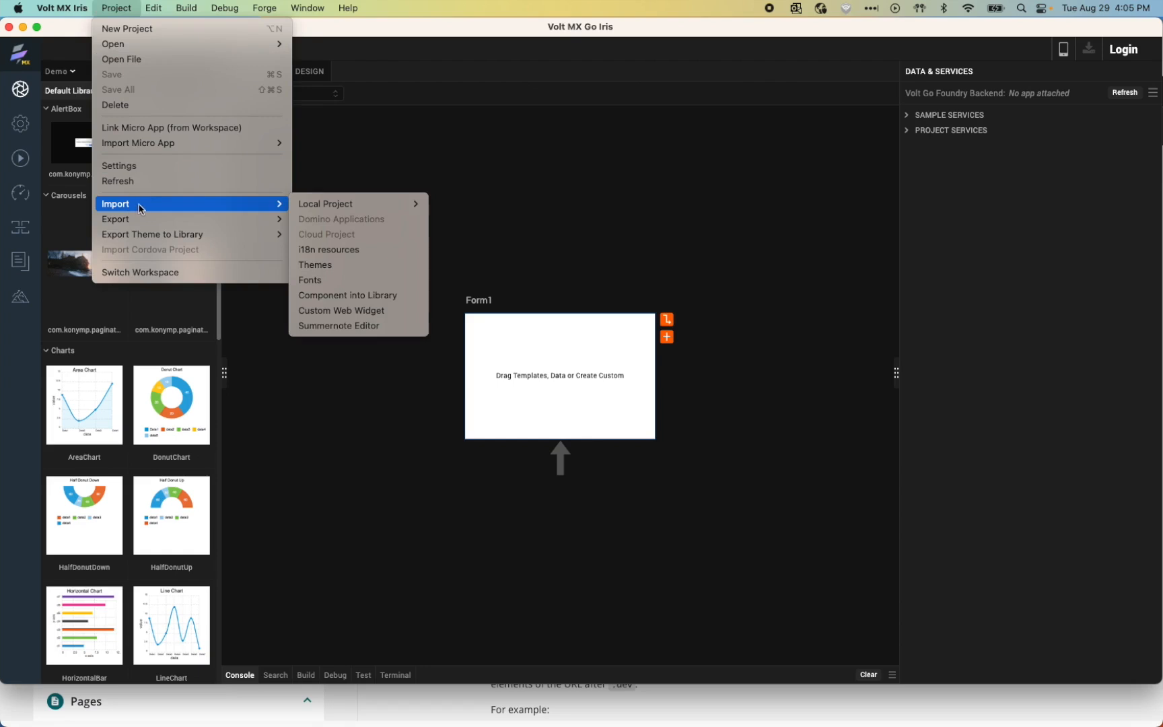
pyautogui.moveTo(372, 206)
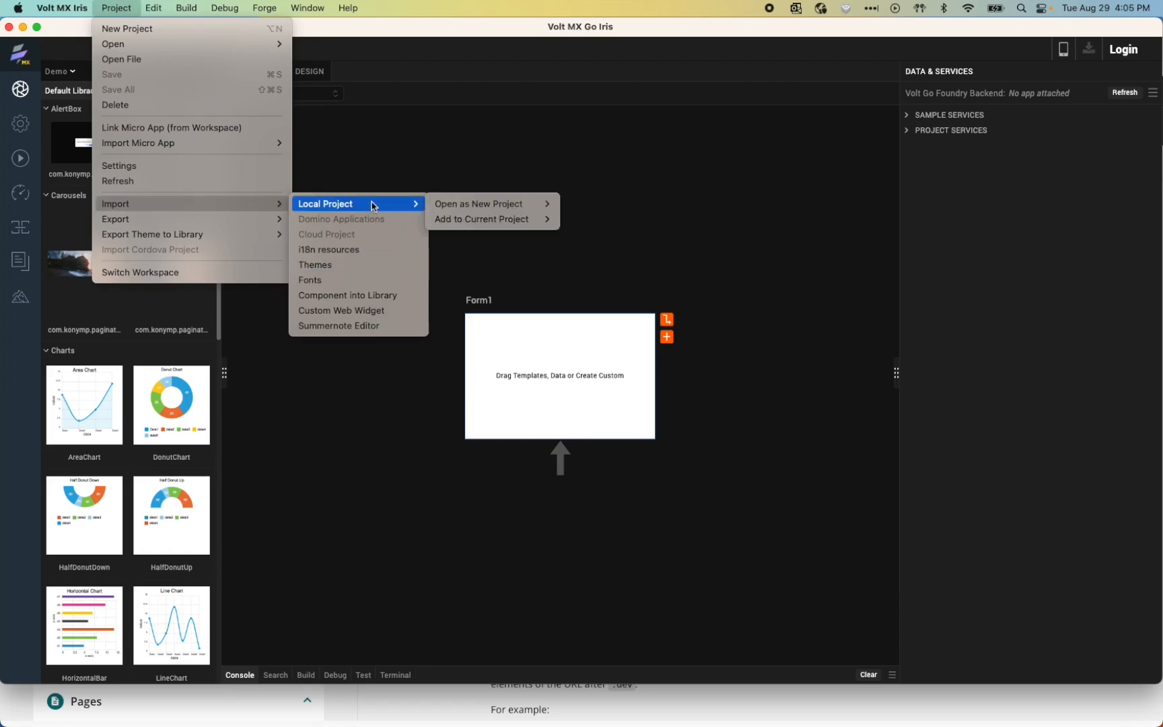
pyautogui.moveTo(513, 209)
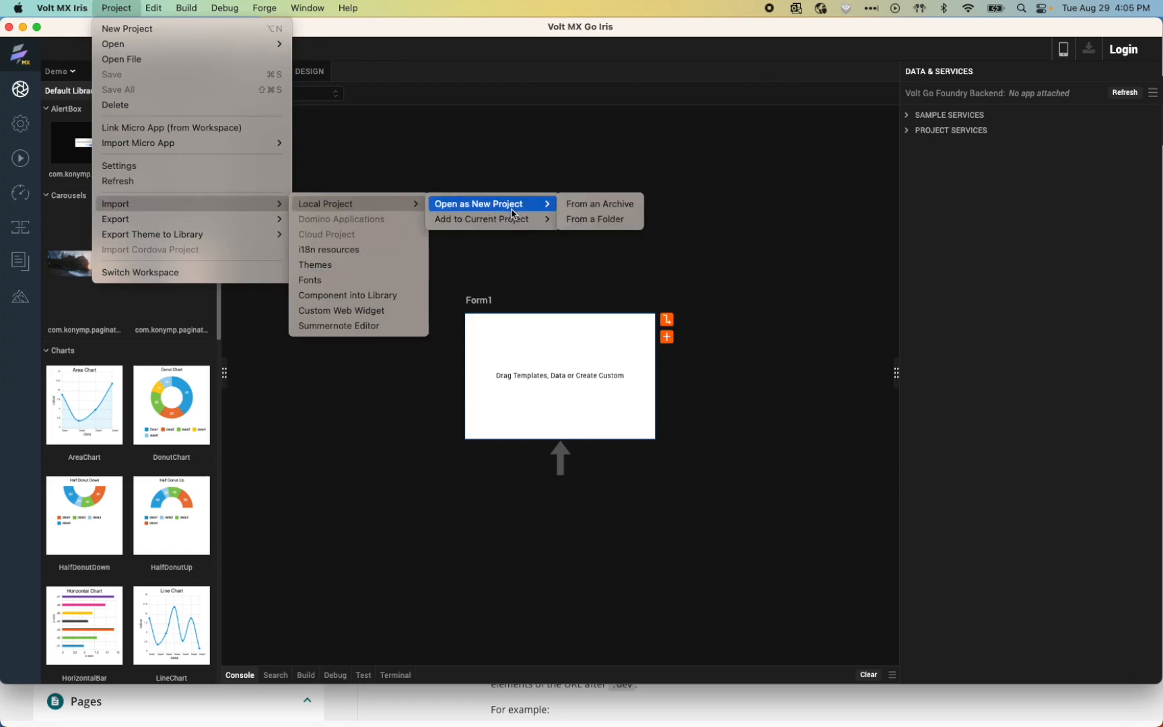
pyautogui.click(594, 219)
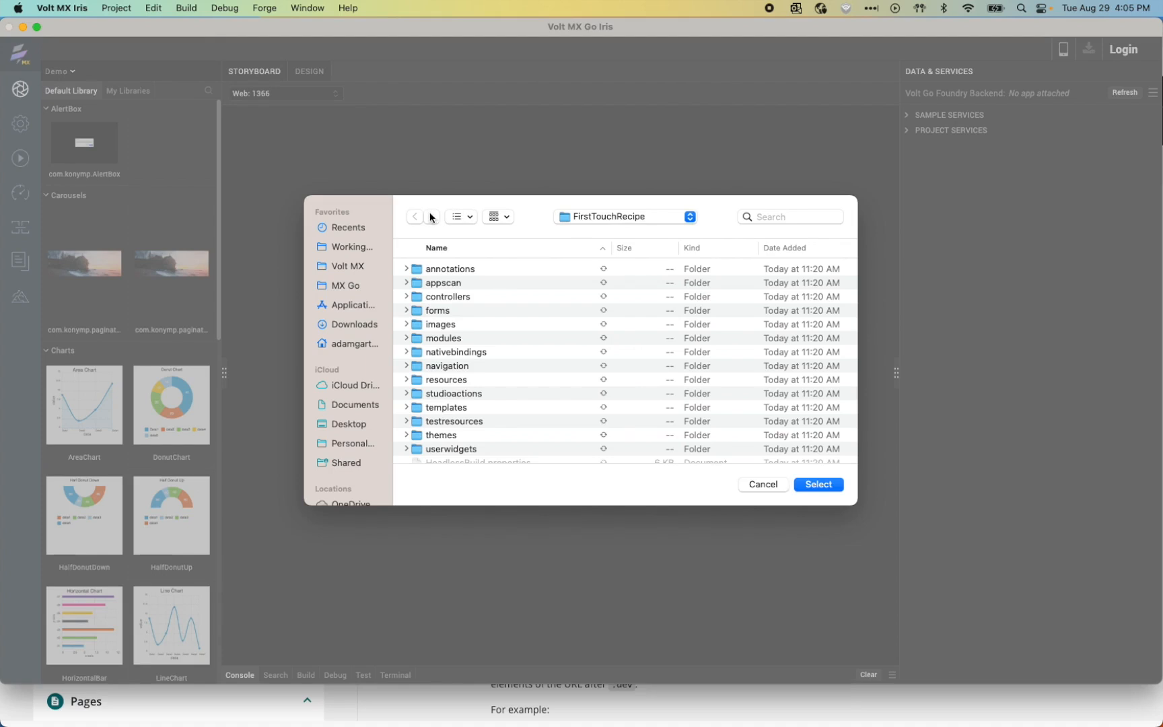
pyautogui.click(589, 220)
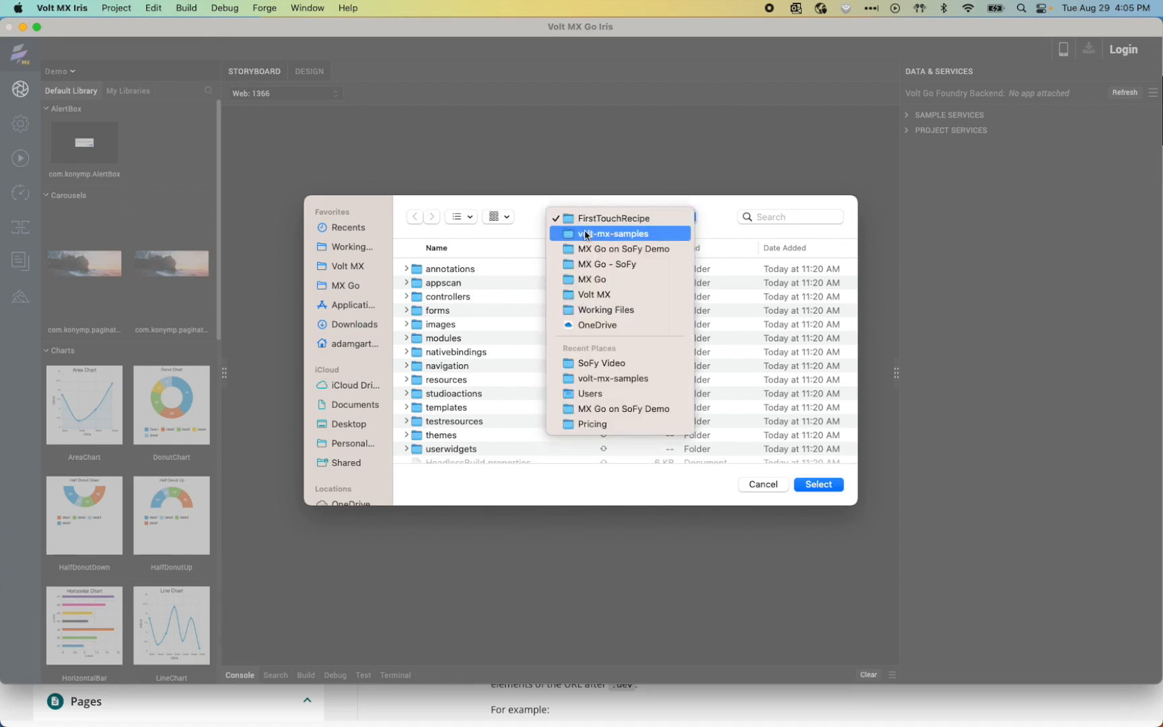
pyautogui.click(587, 234)
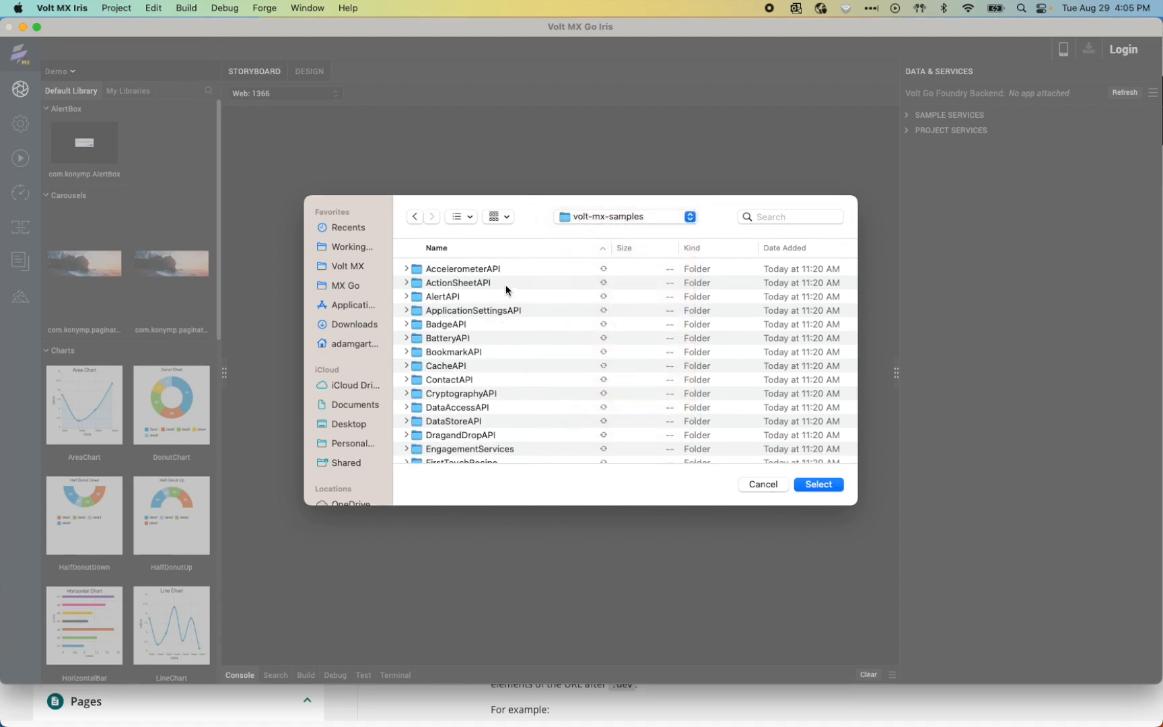
pyautogui.scroll(-5, 505, 286)
pyautogui.doubleClick(458, 337)
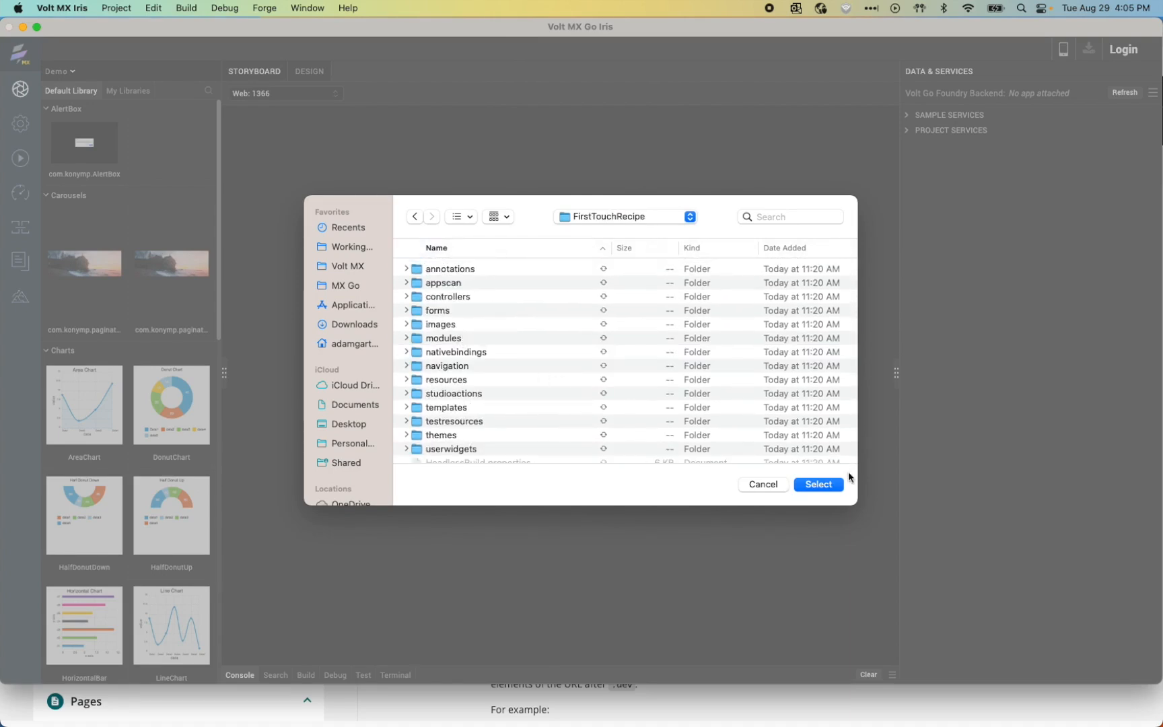
pyautogui.click(826, 486)
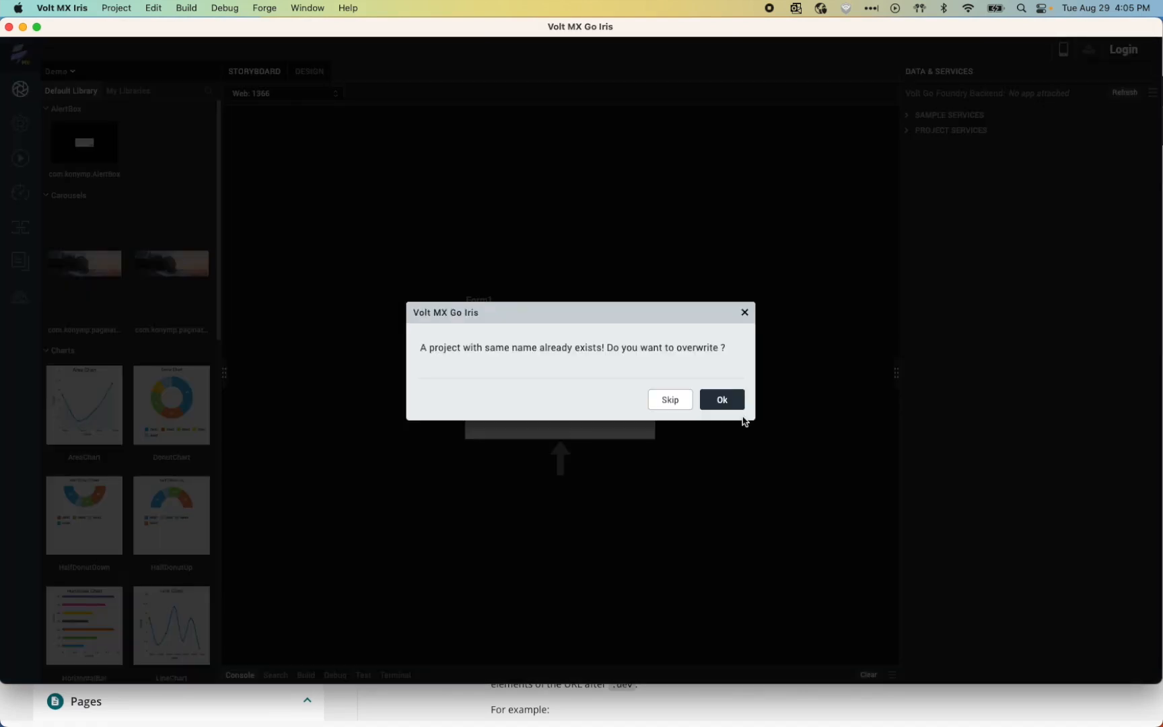
pyautogui.click(721, 399)
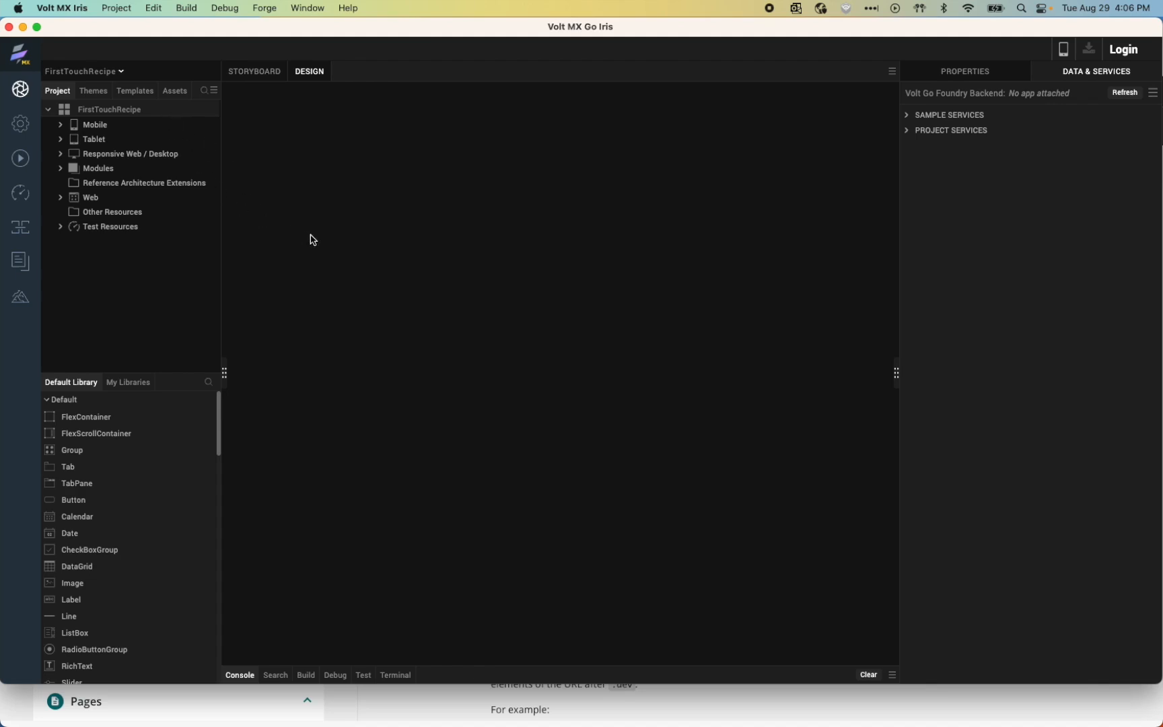
# Step: Check the current Foundry URL on the Volt MX Go Foundry preferences page, then return to Chrome
pyautogui.click(73, 5)
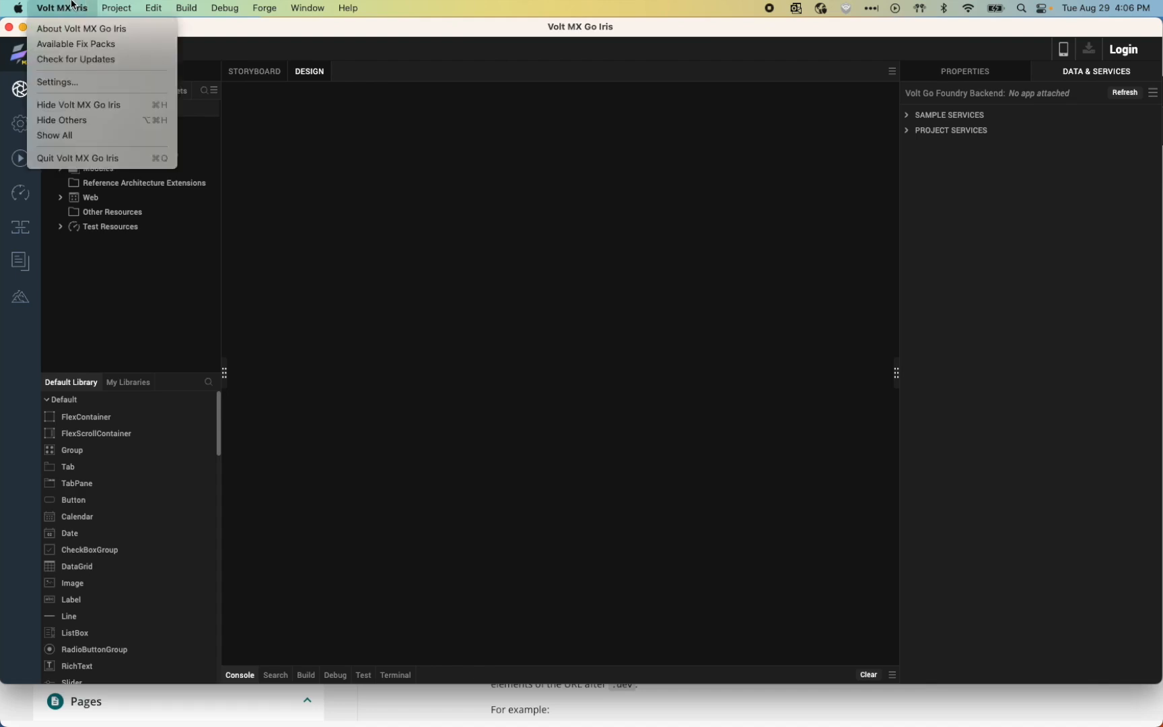
pyautogui.click(75, 83)
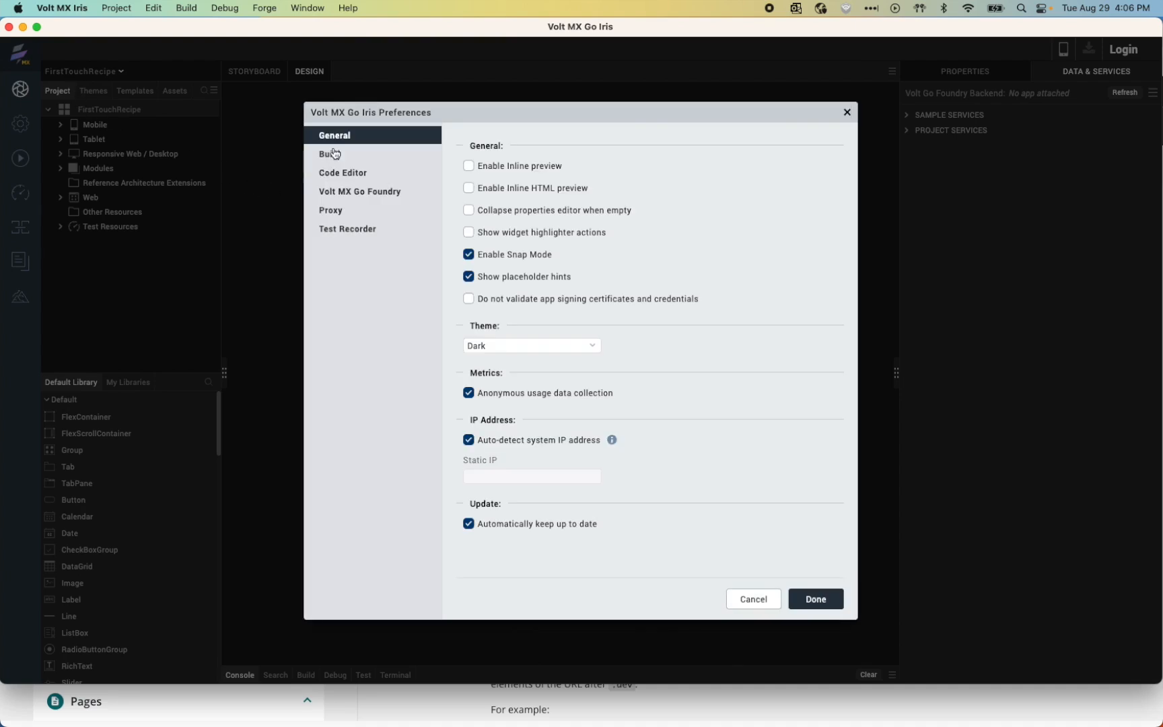
pyautogui.click(339, 195)
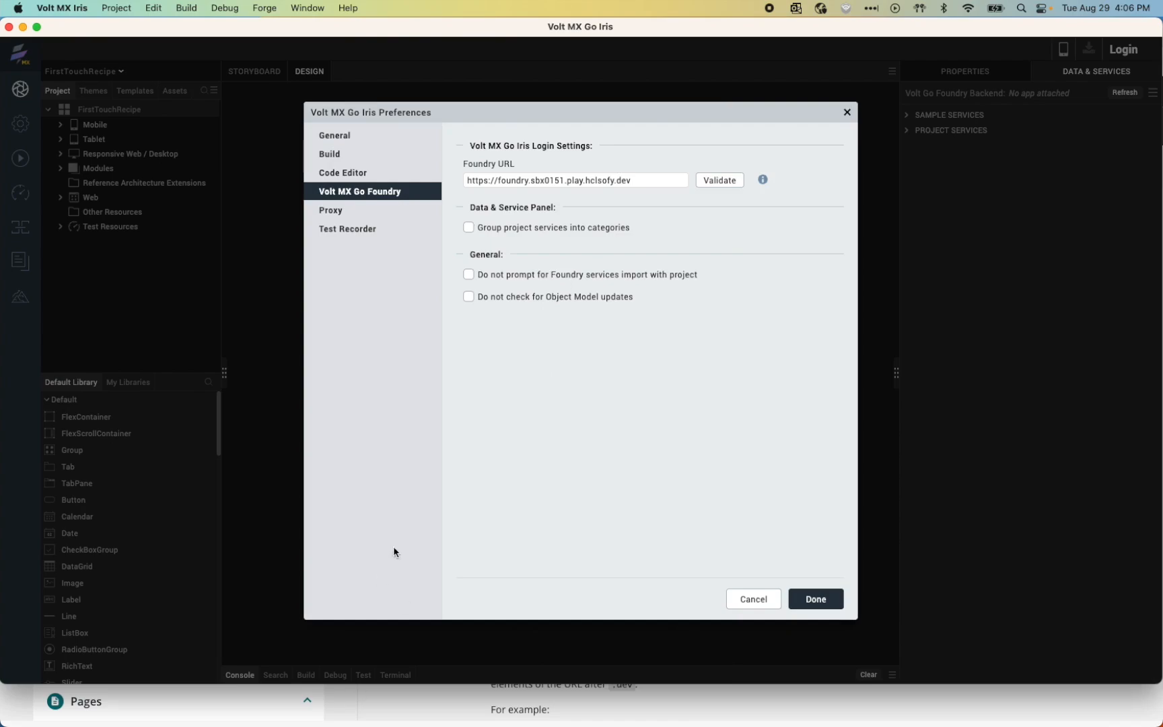
pyautogui.click(381, 698)
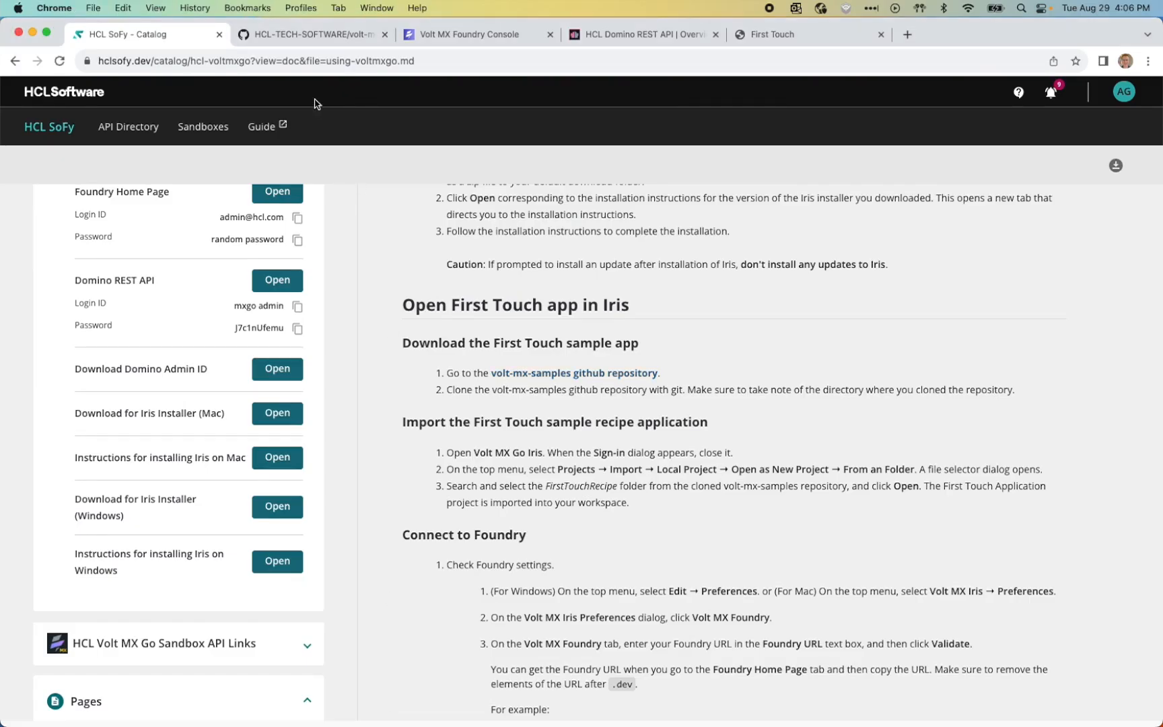
pyautogui.click(481, 35)
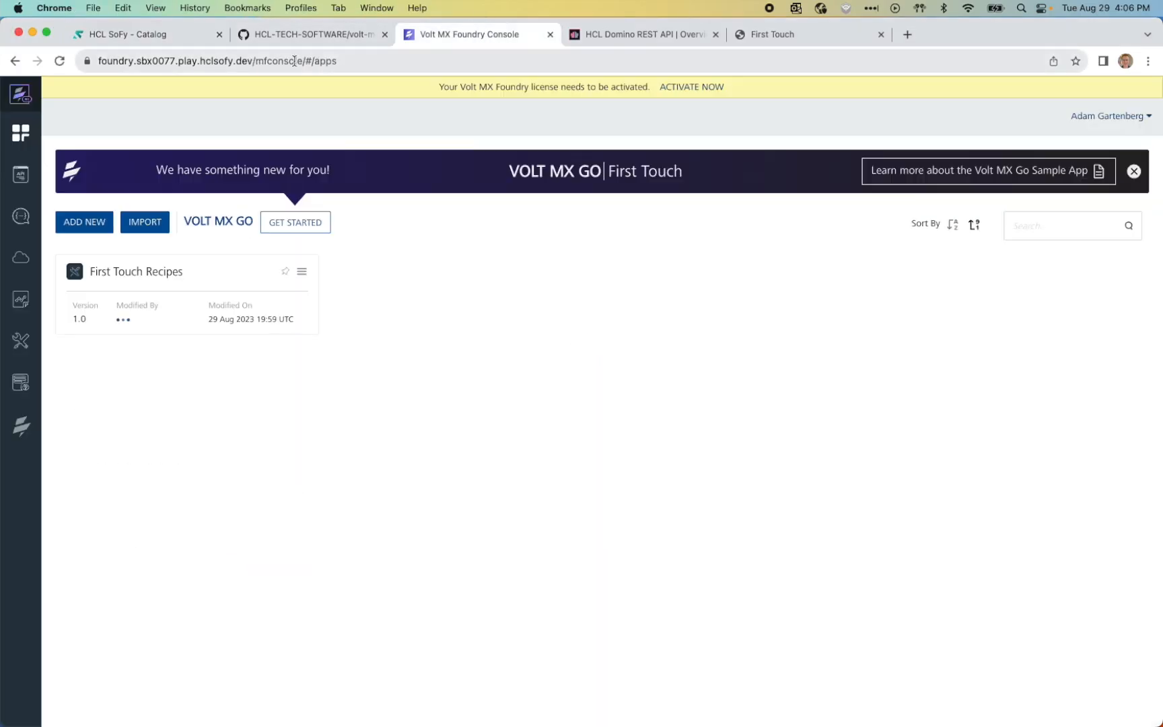
pyautogui.moveTo(253, 61); pyautogui.dragTo(87, 52)
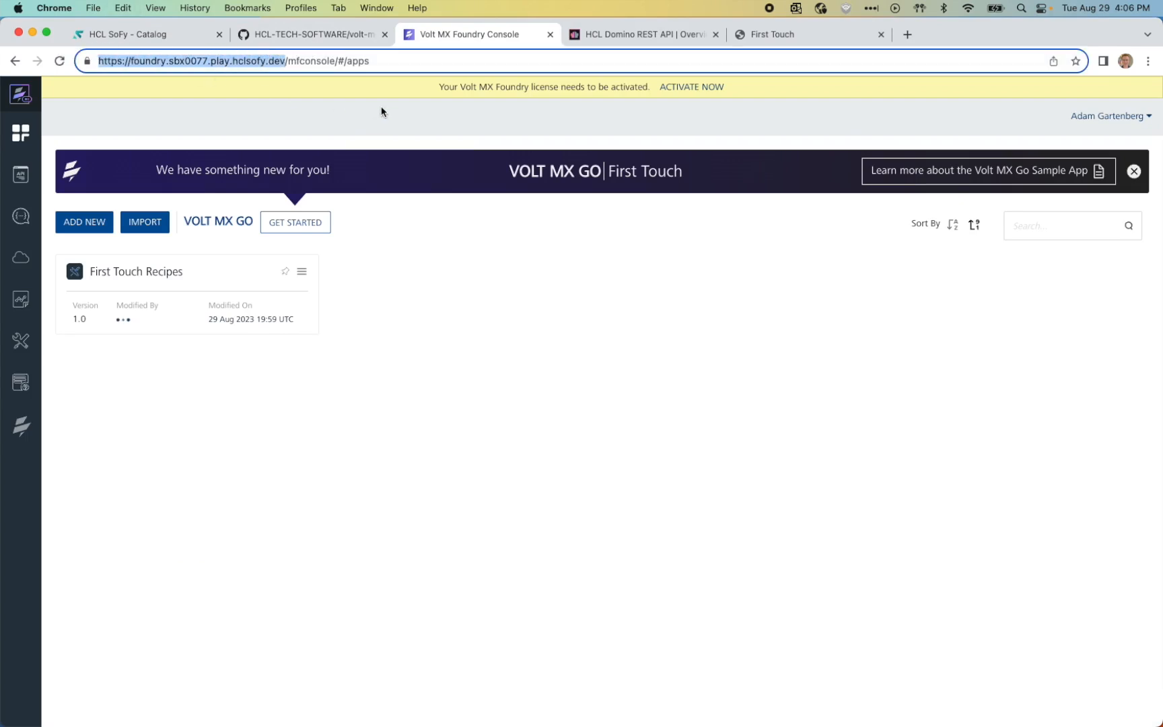
pyautogui.press('super+c')
pyautogui.press('super+Tab')
pyautogui.moveTo(627, 180); pyautogui.dragTo(442, 179)
pyautogui.moveTo(660, 179); pyautogui.dragTo(422, 165)
pyautogui.press('super+v')
pyautogui.click(719, 180)
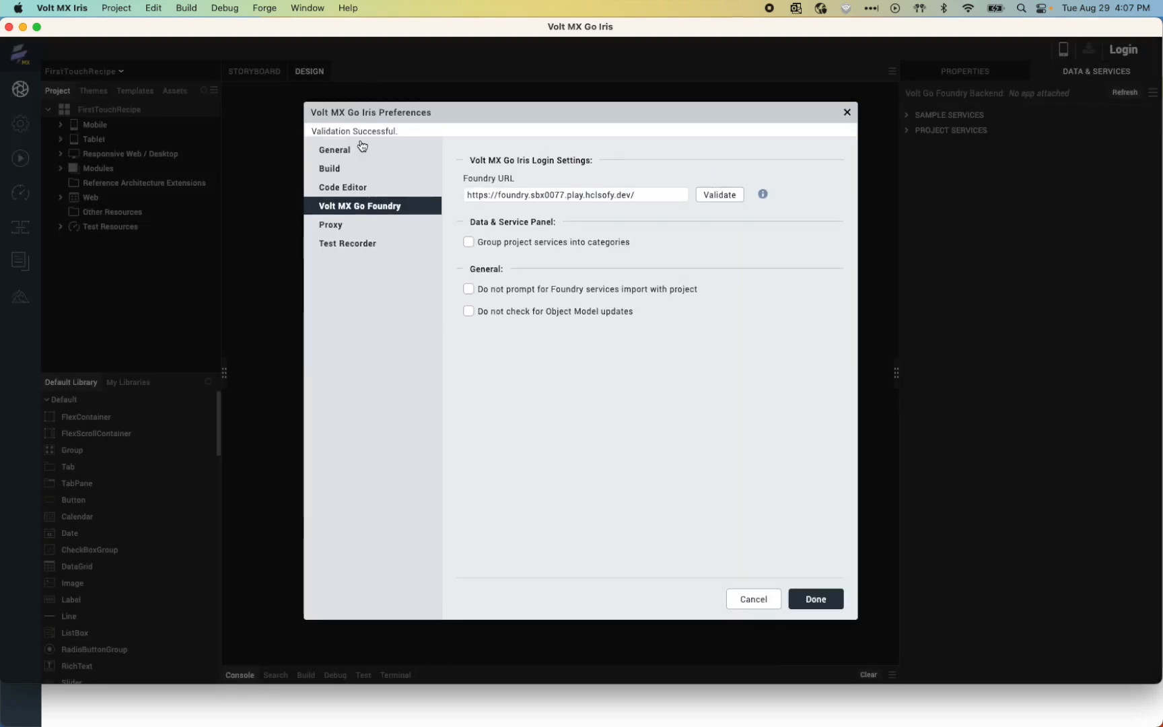
# Step: Close the preferences and sign in to HCL Volt MX with the account e-mail and password
pyautogui.click(815, 599)
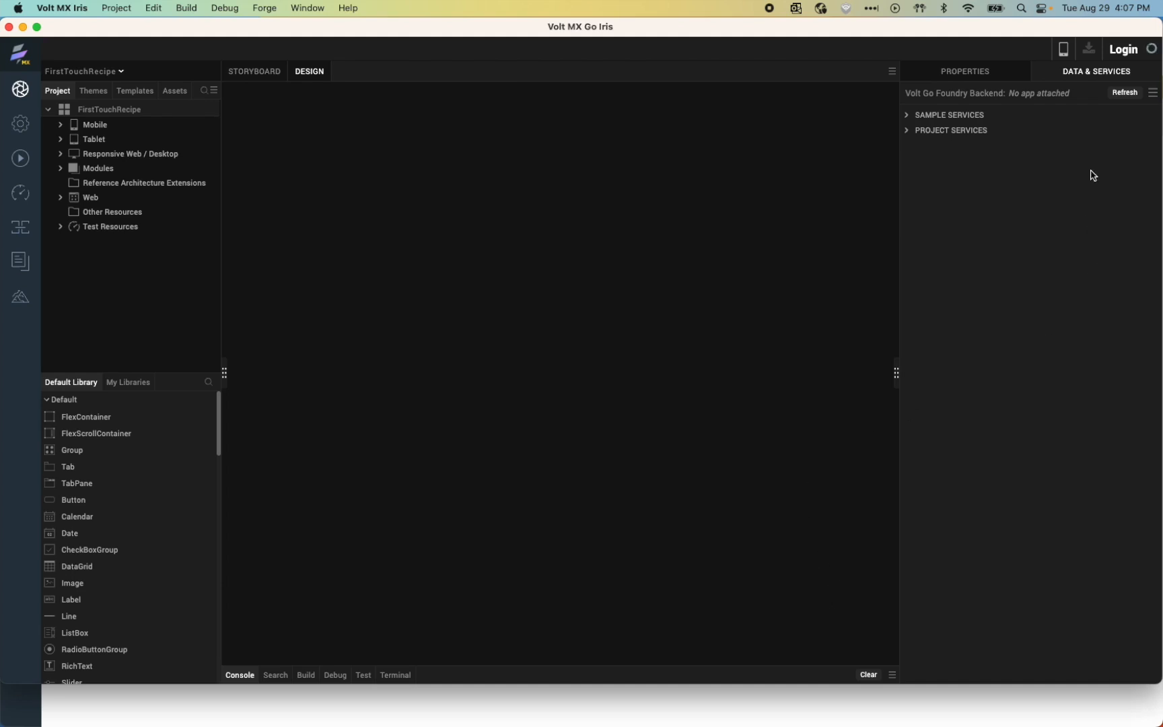
pyautogui.click(1123, 51)
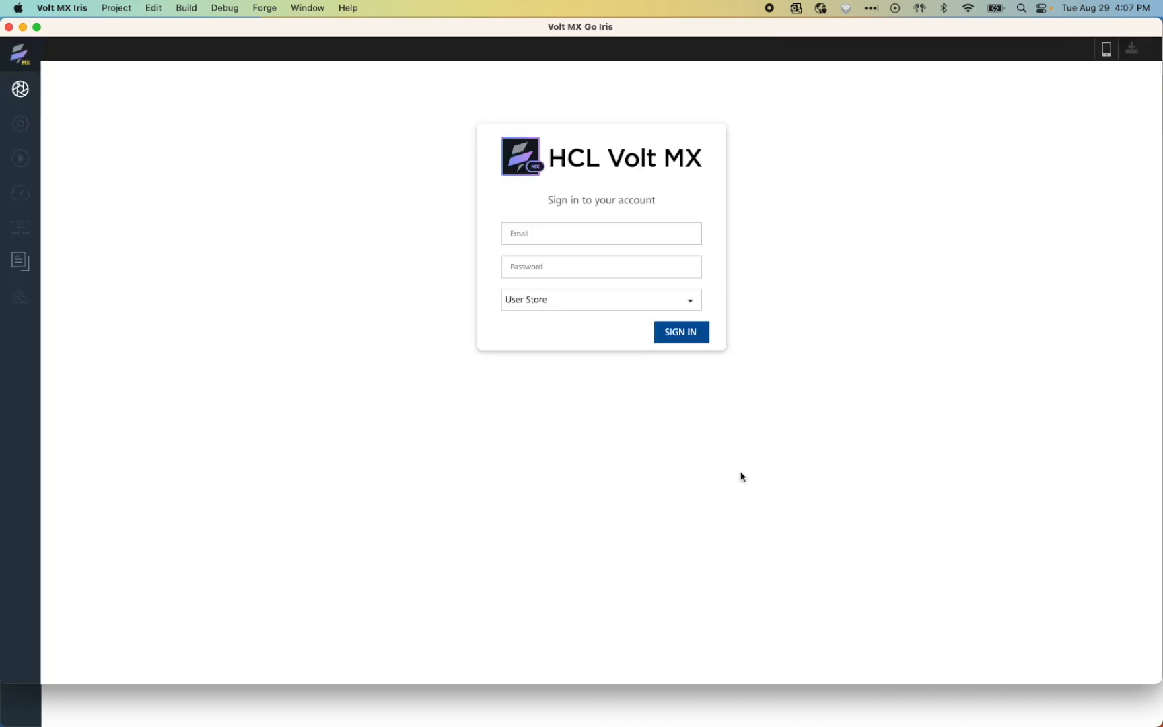
pyautogui.click(561, 236)
pyautogui.press('Tab')
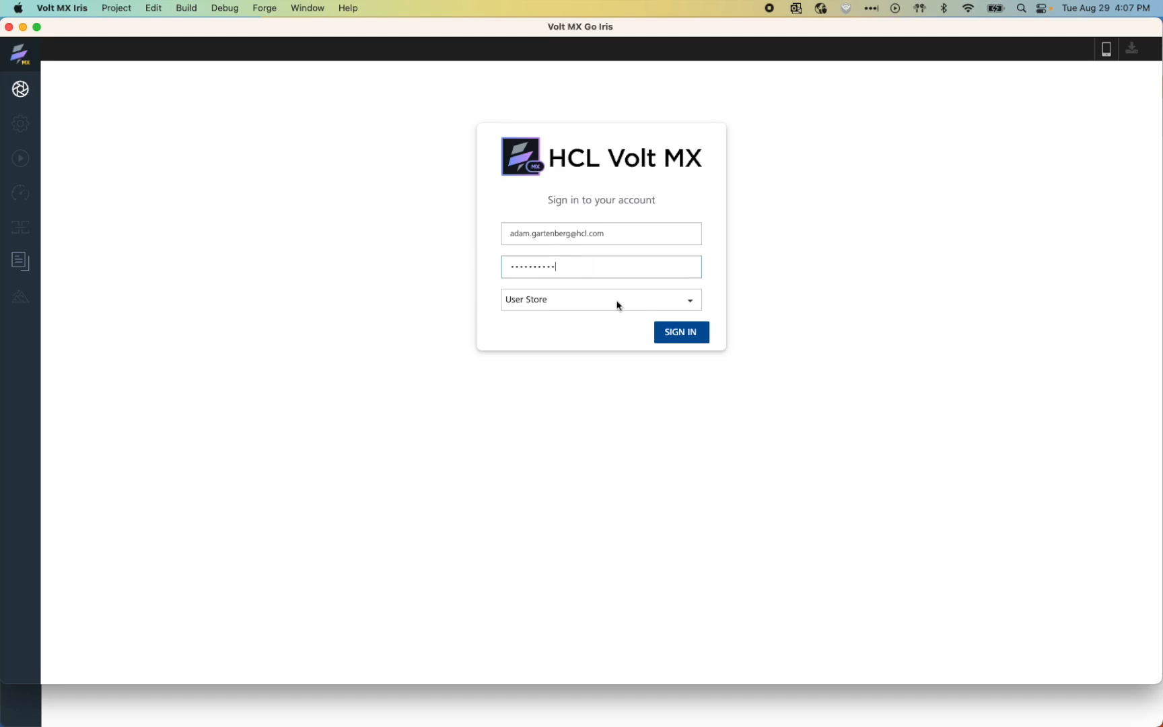
pyautogui.click(665, 334)
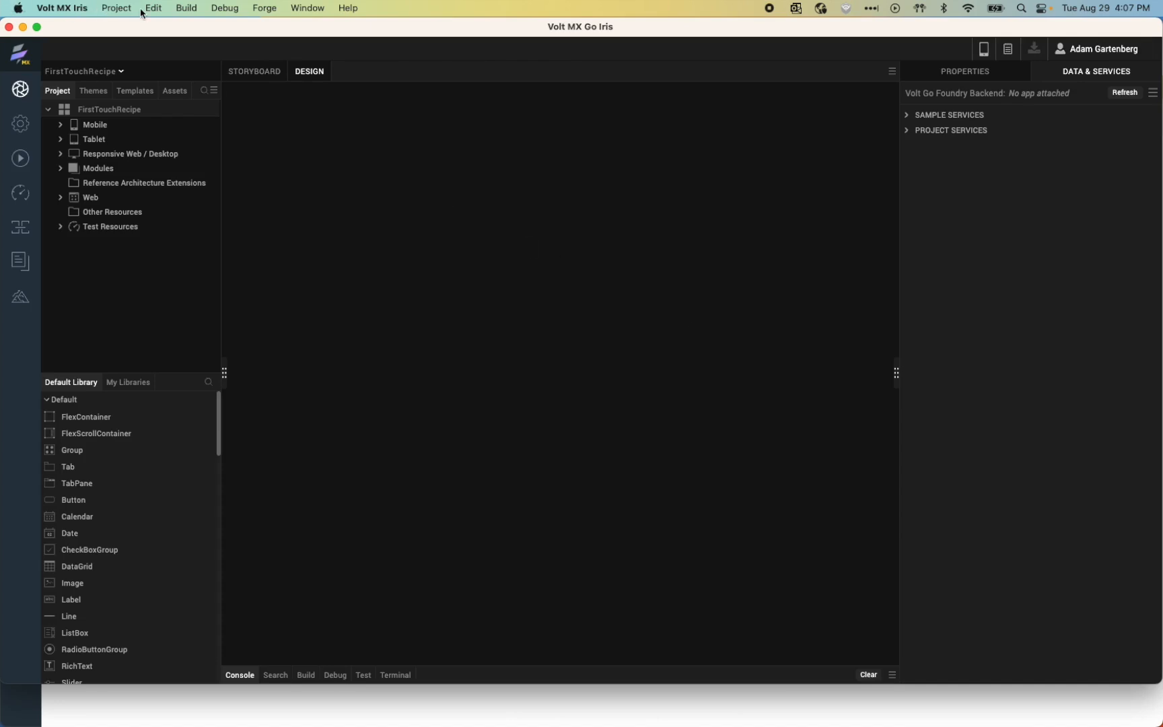
# Step: Set the project's Foundry environment to FirstTouchEnv in Project Settings and save
pyautogui.click(114, 9)
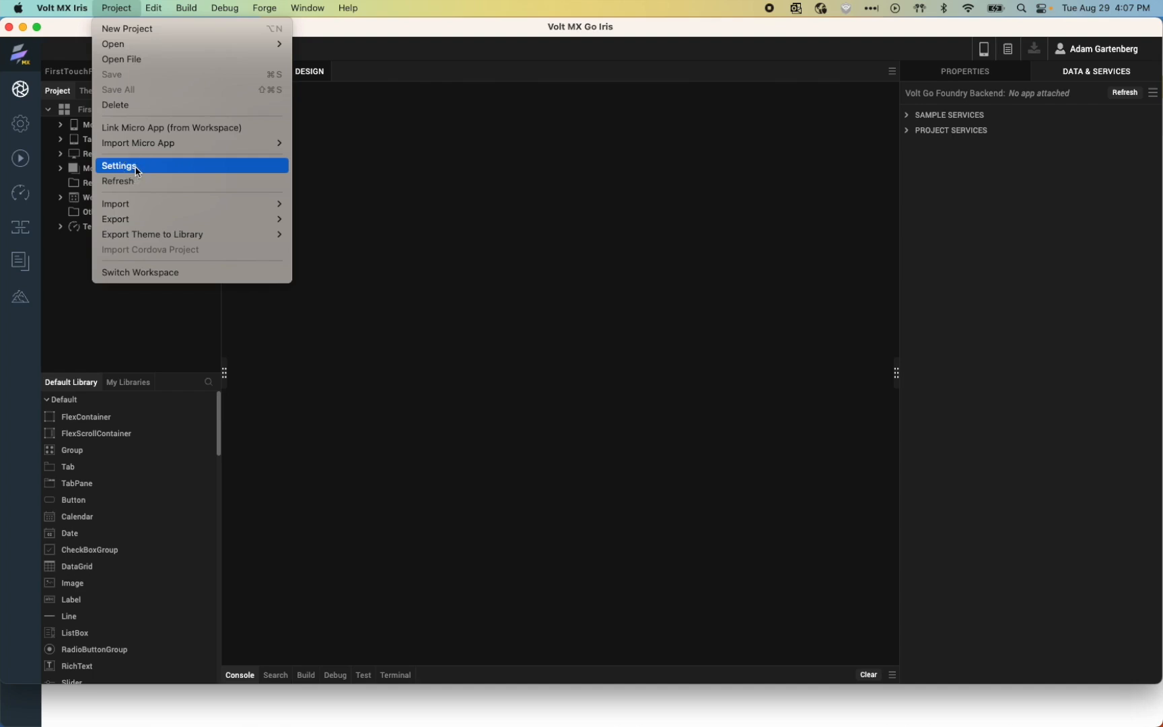
pyautogui.click(136, 170)
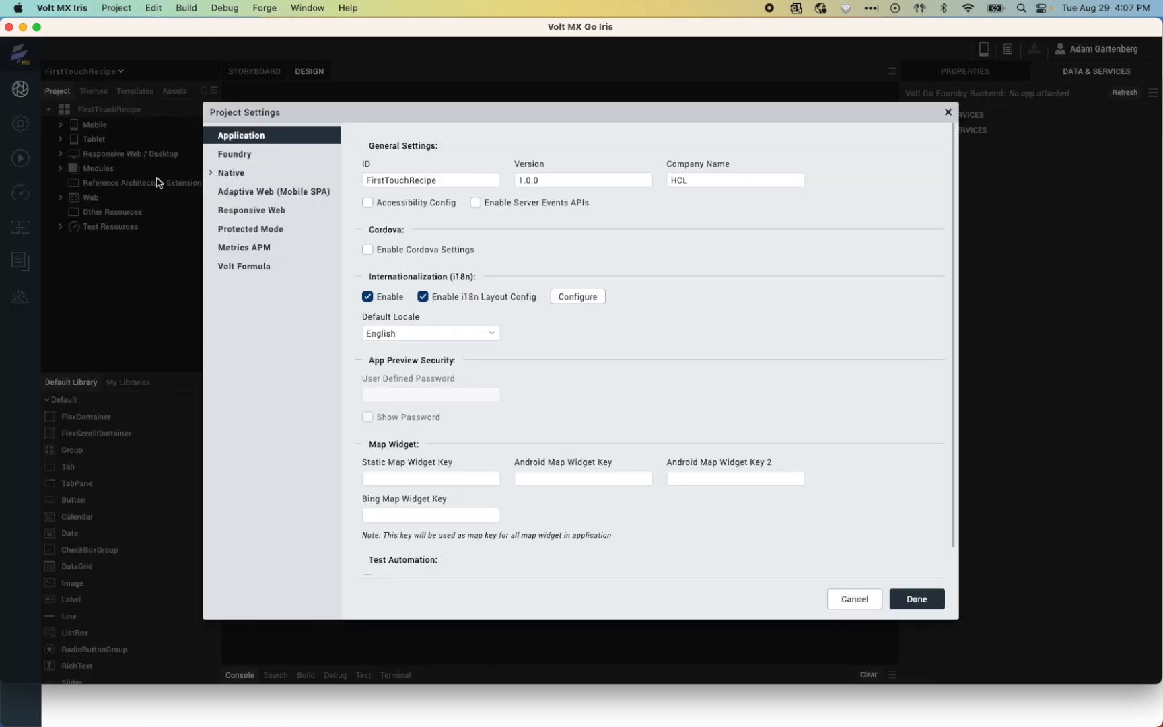
pyautogui.click(240, 155)
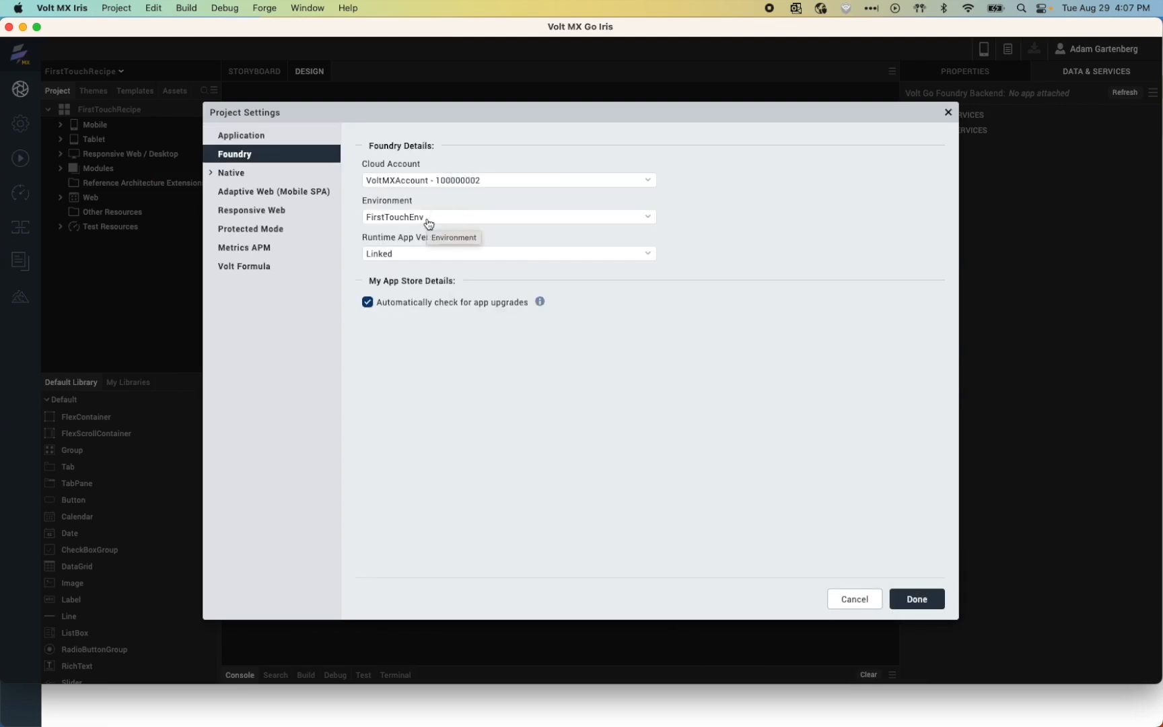
pyautogui.click(429, 223)
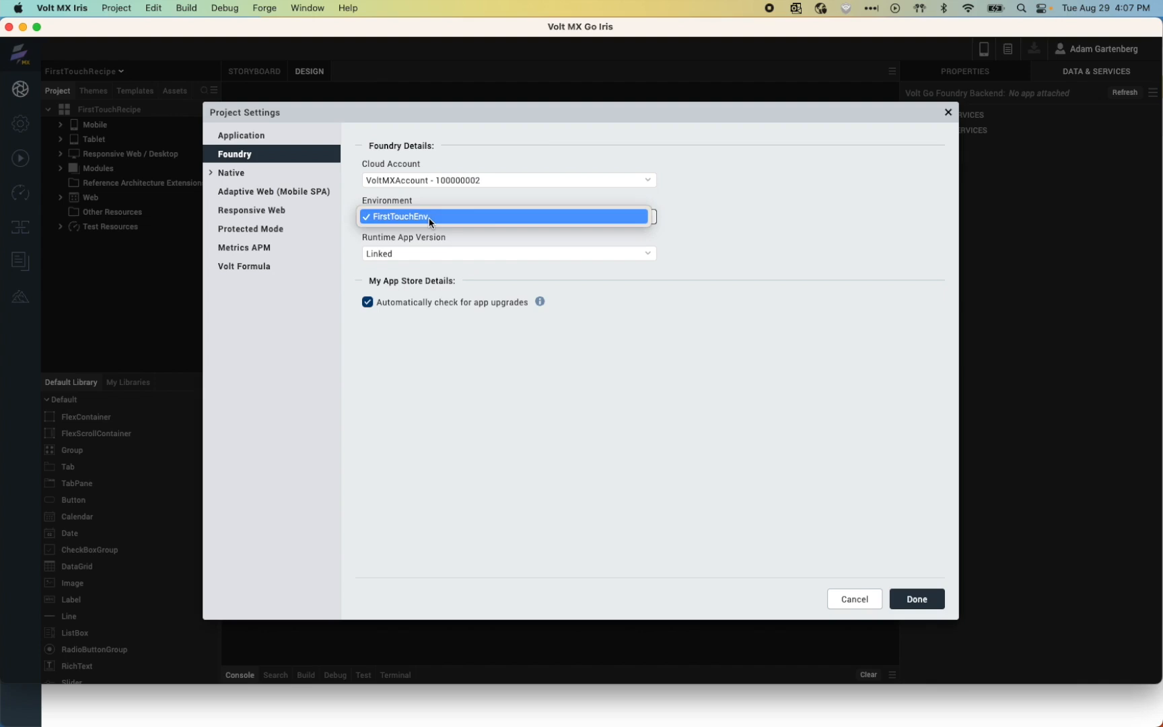
pyautogui.click(726, 221)
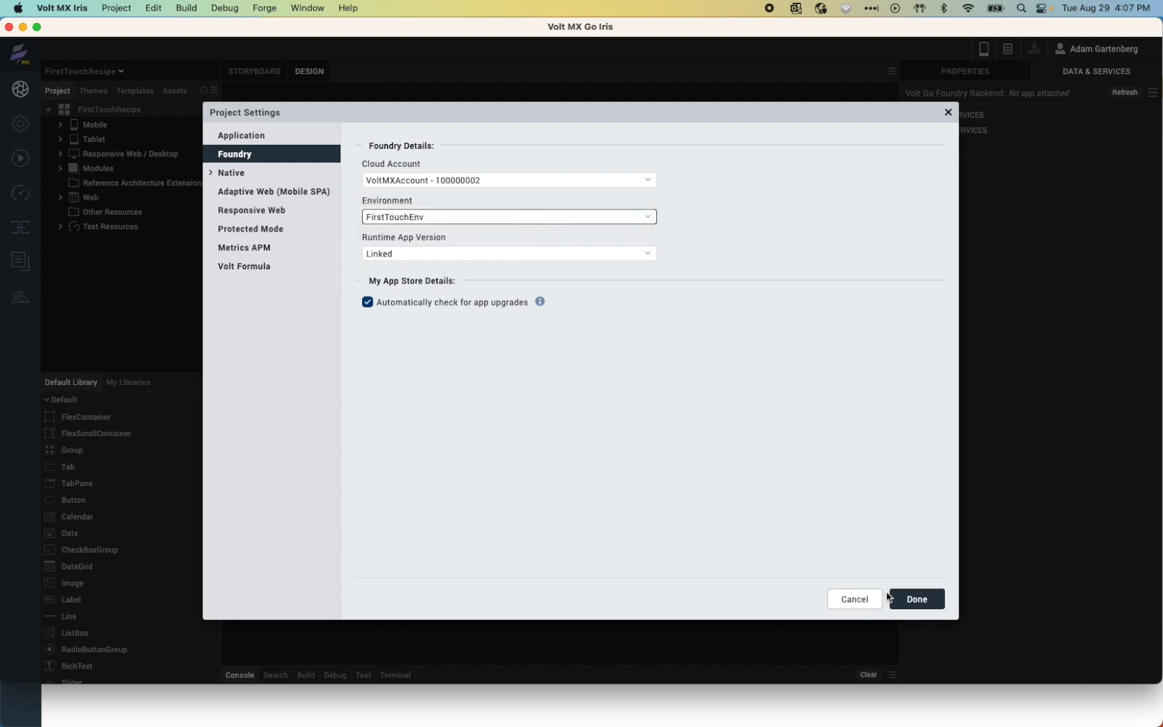
pyautogui.click(928, 599)
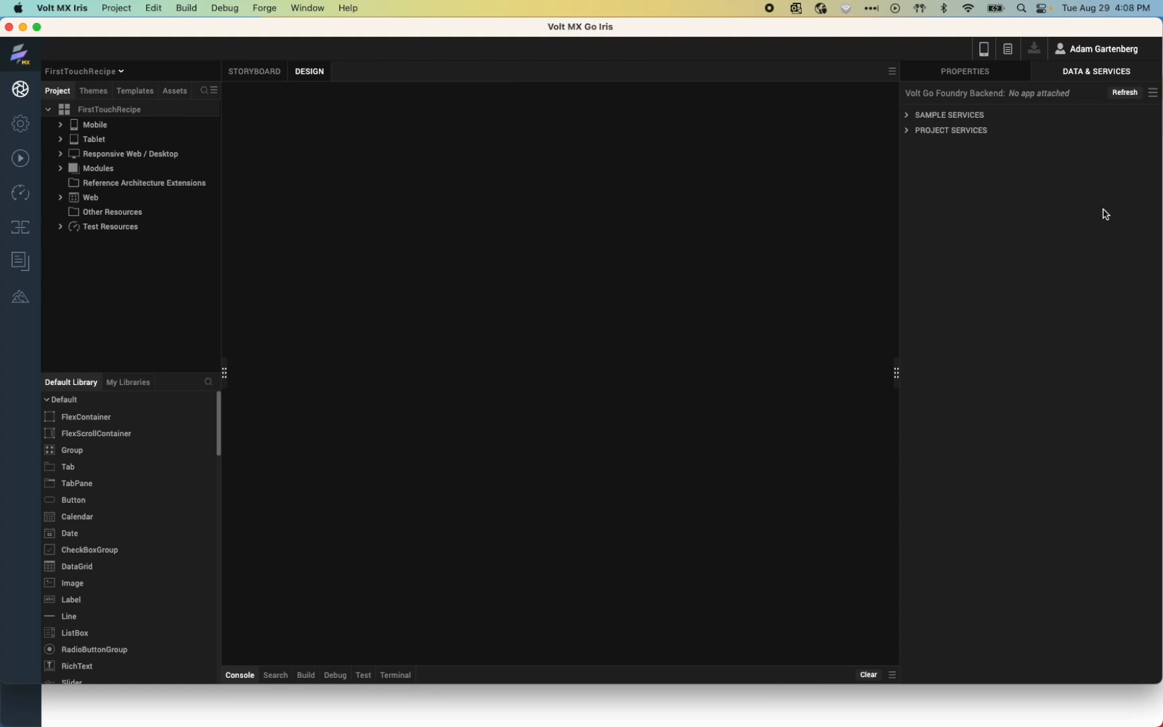
# Step: Associate the project with the existing Foundry app First Touch Recipes and expand its project services
pyautogui.click(1154, 96)
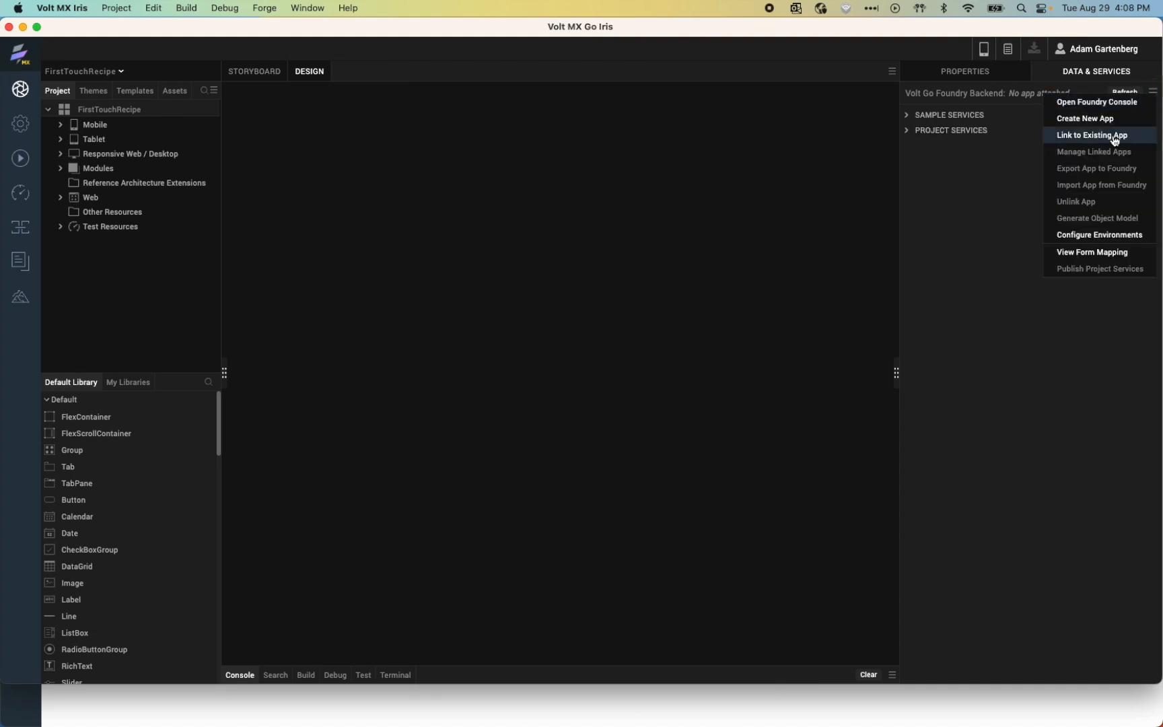
pyautogui.click(1116, 137)
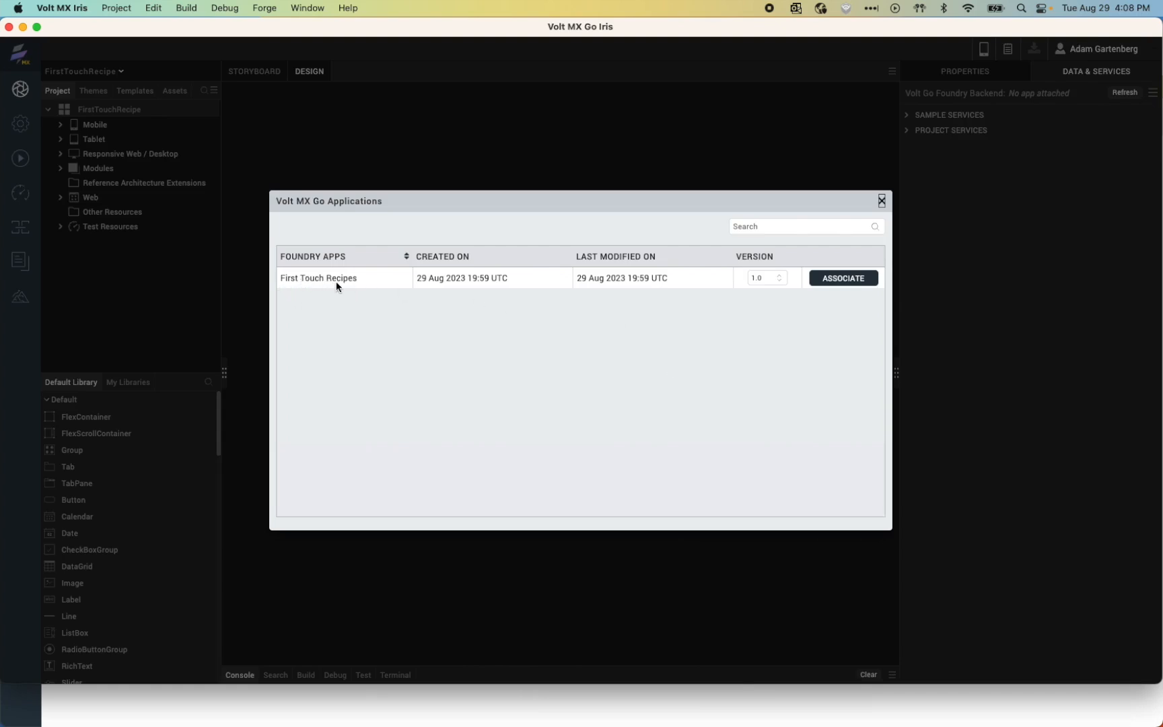
pyautogui.click(846, 280)
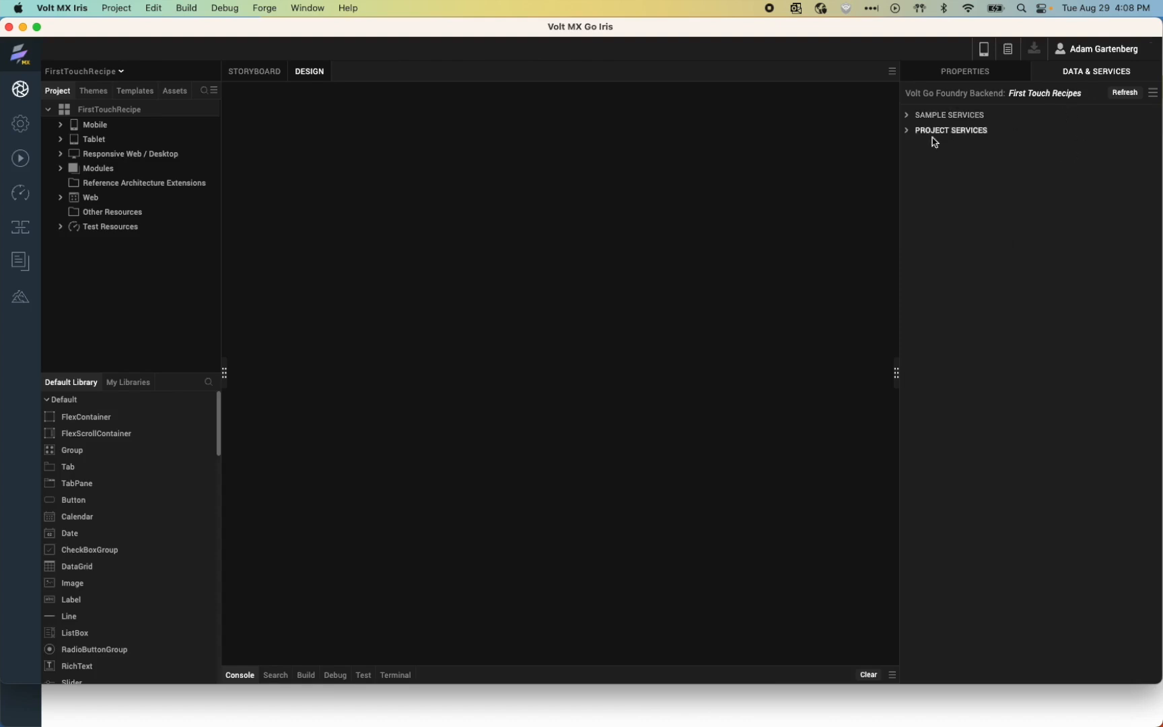
pyautogui.click(908, 133)
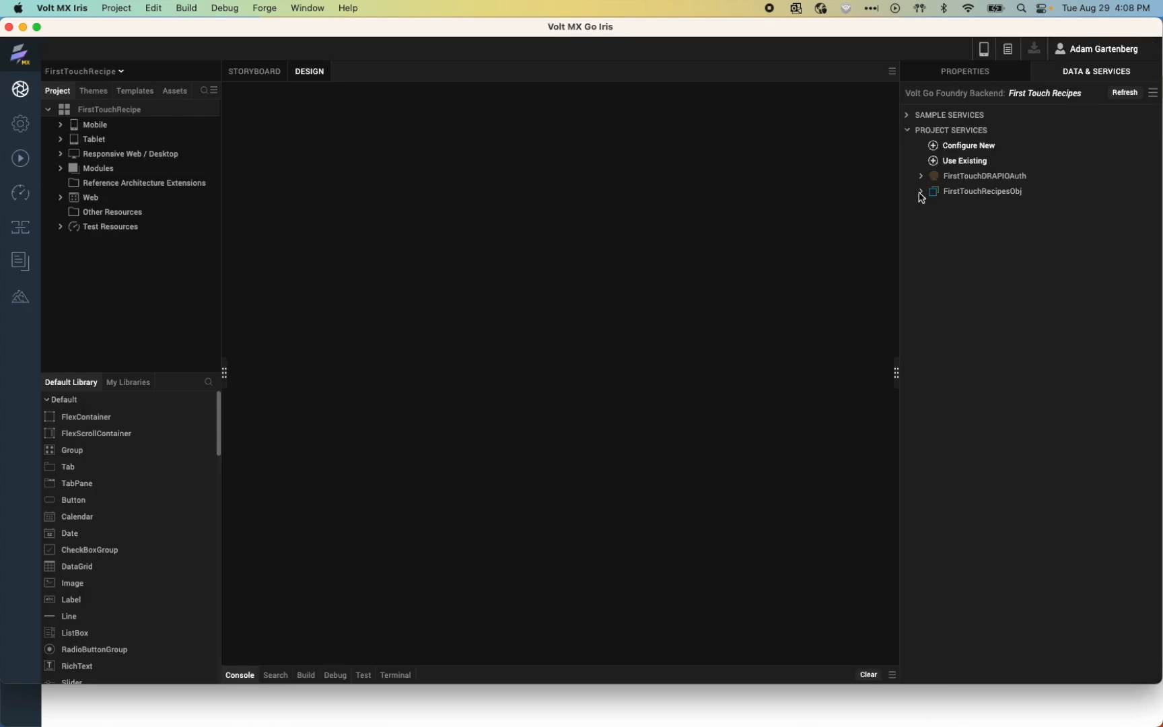
# Step: Expand FirstTouchDRAPIOAuth, FirstTouchRecipesObj and its Recipe object to reveal their operations
pyautogui.click(920, 177)
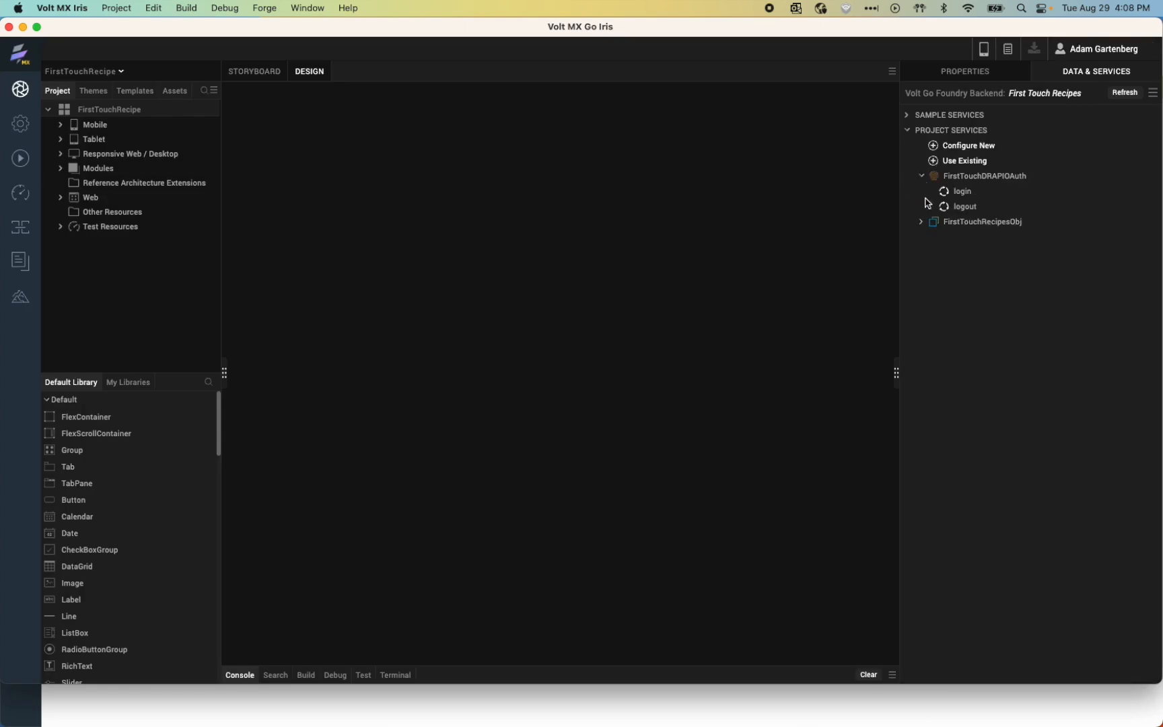
pyautogui.click(921, 223)
pyautogui.click(931, 237)
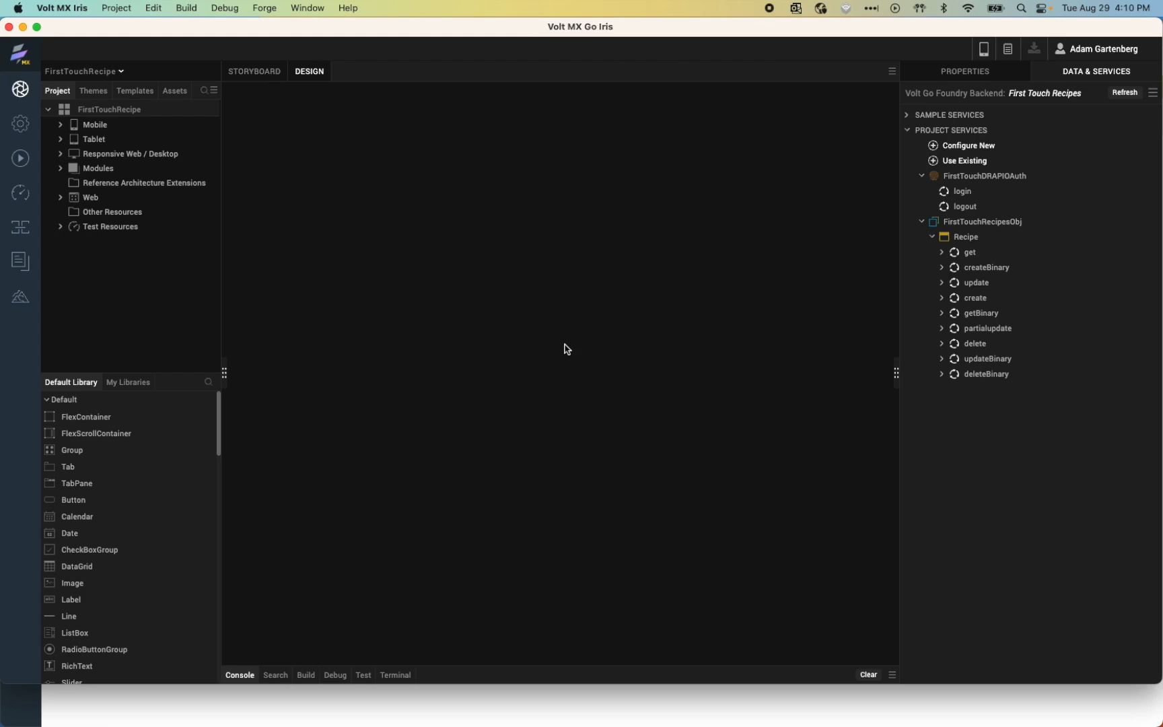
# Step: Open the com.hcl.janus.RecipeForm component template and select its Recipe Name label
pyautogui.click(146, 93)
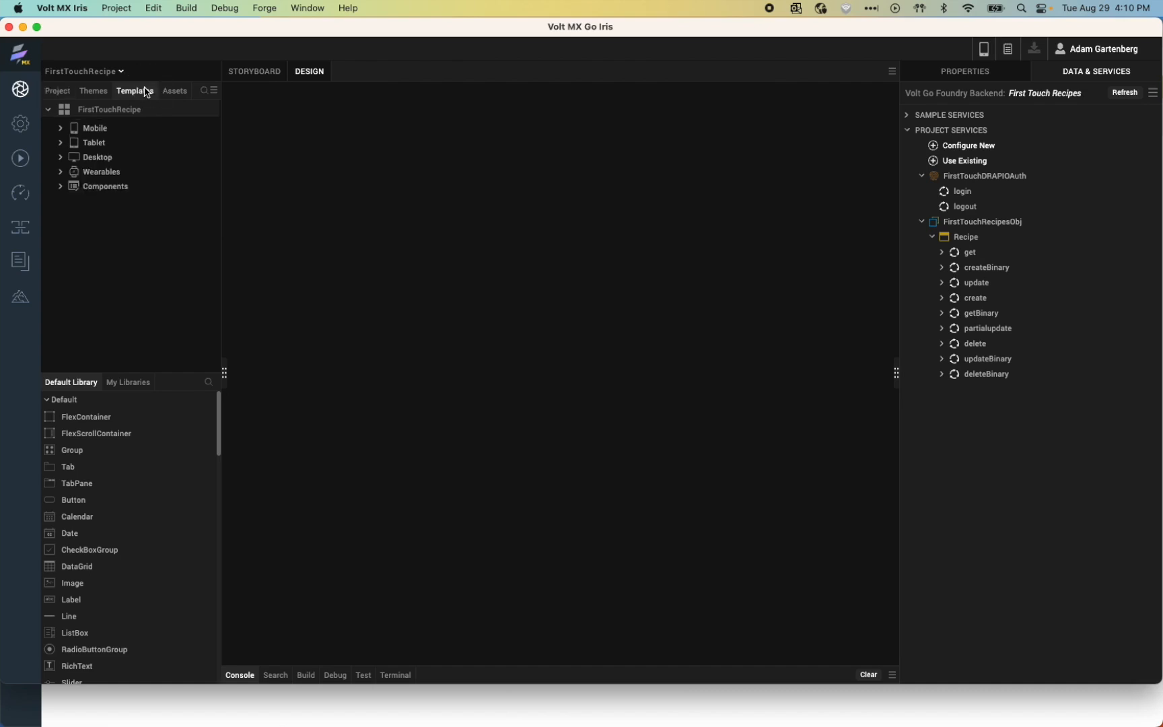
pyautogui.click(62, 190)
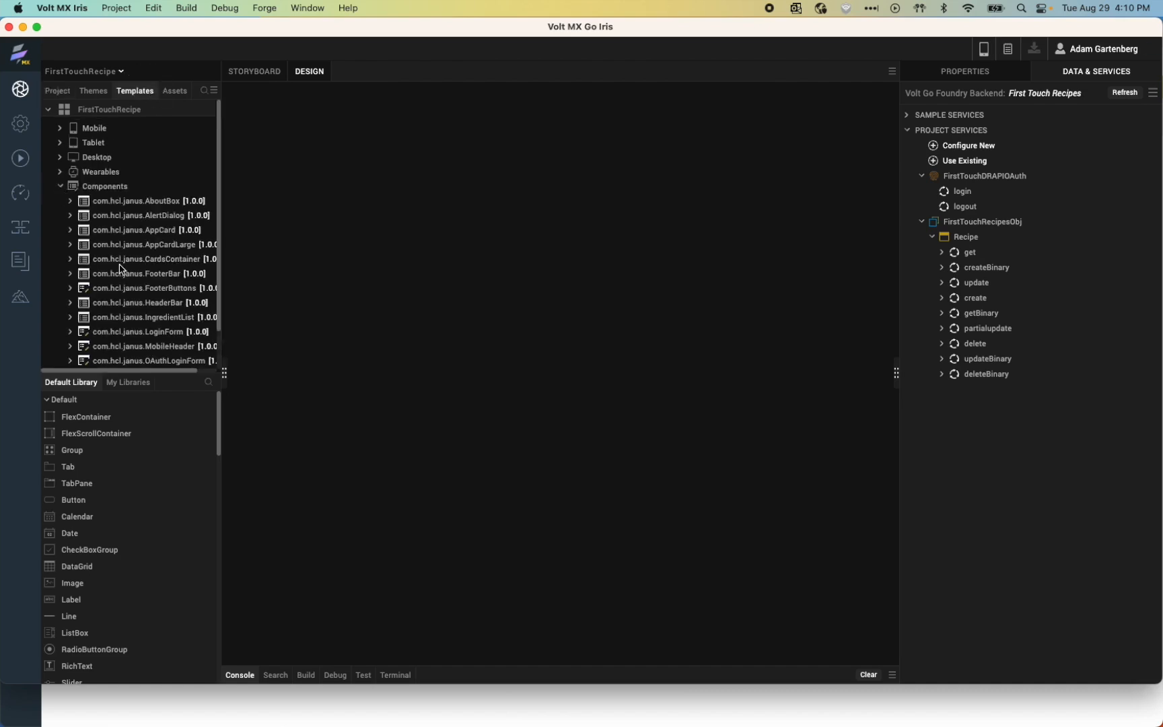
pyautogui.scroll(-3, 121, 269)
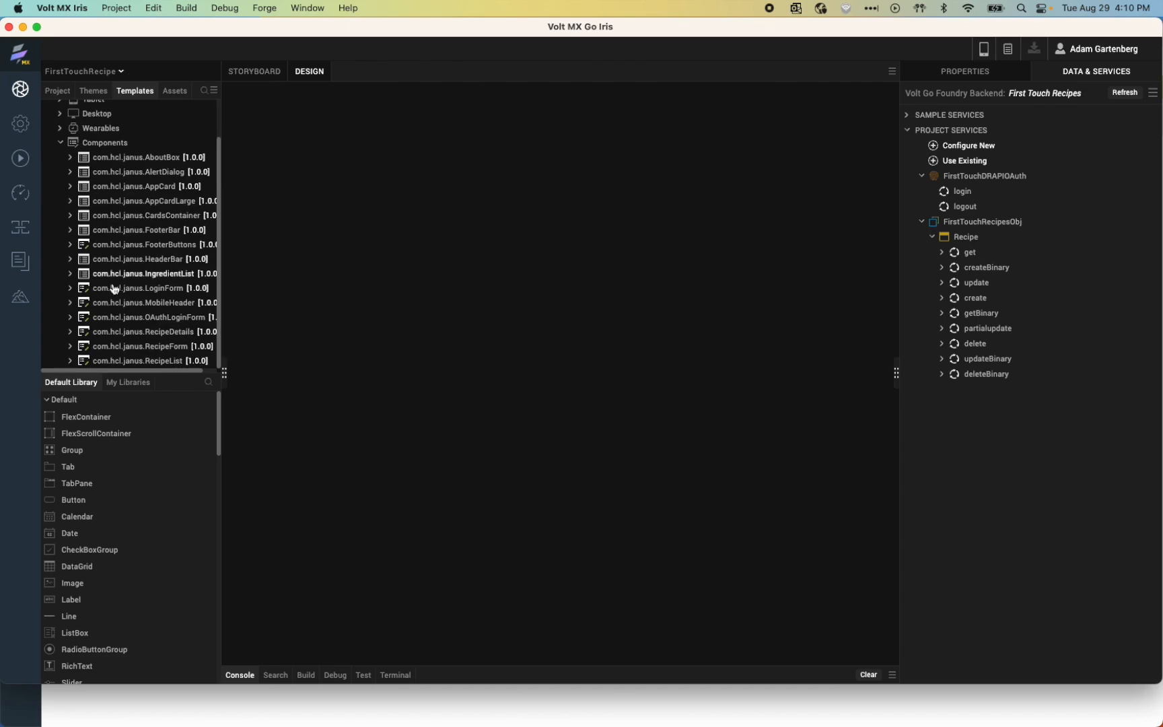
pyautogui.click(70, 346)
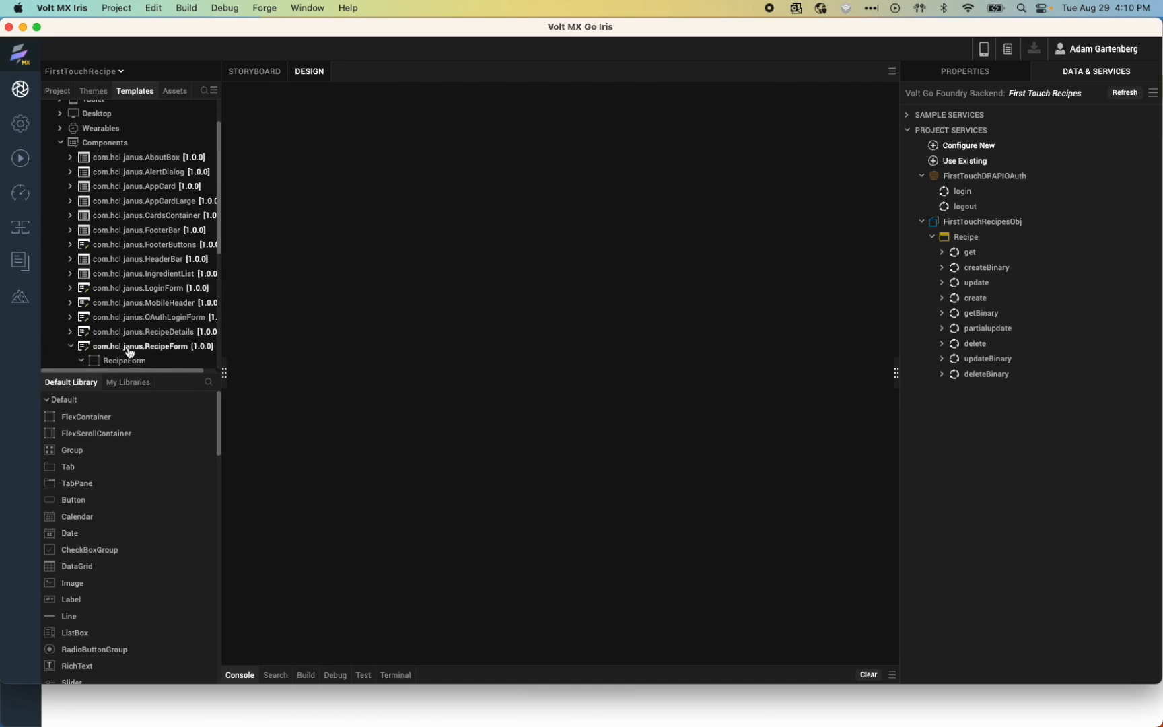
pyautogui.doubleClick(124, 346)
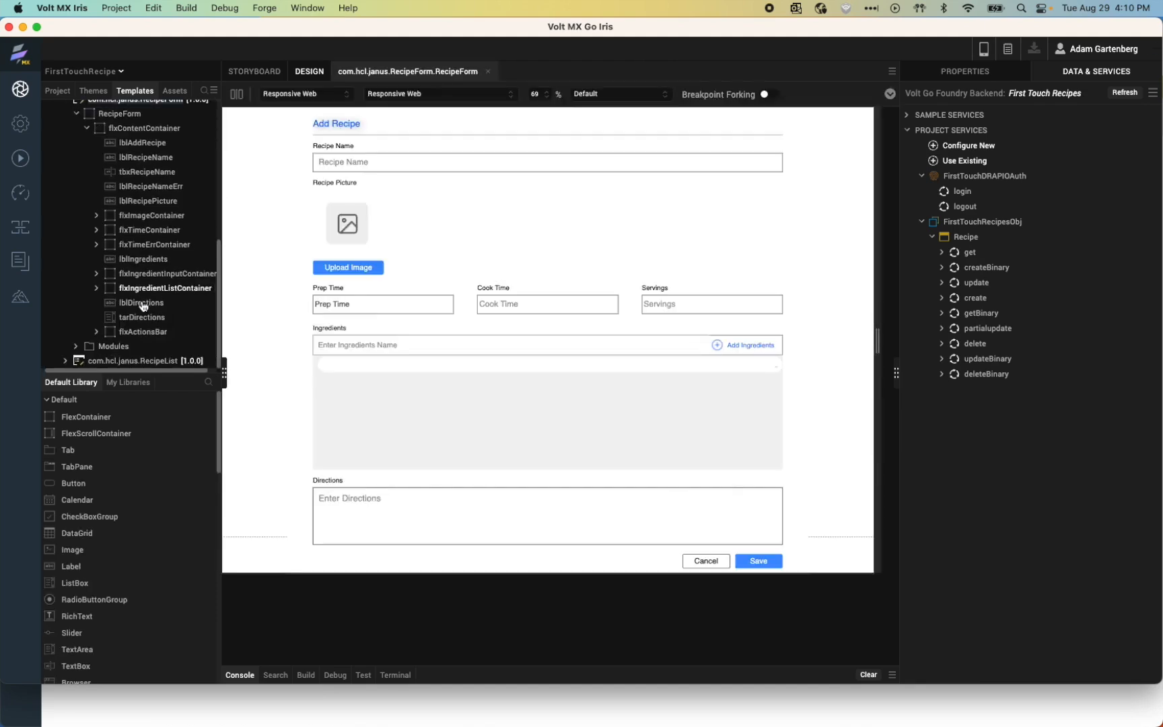
pyautogui.click(147, 158)
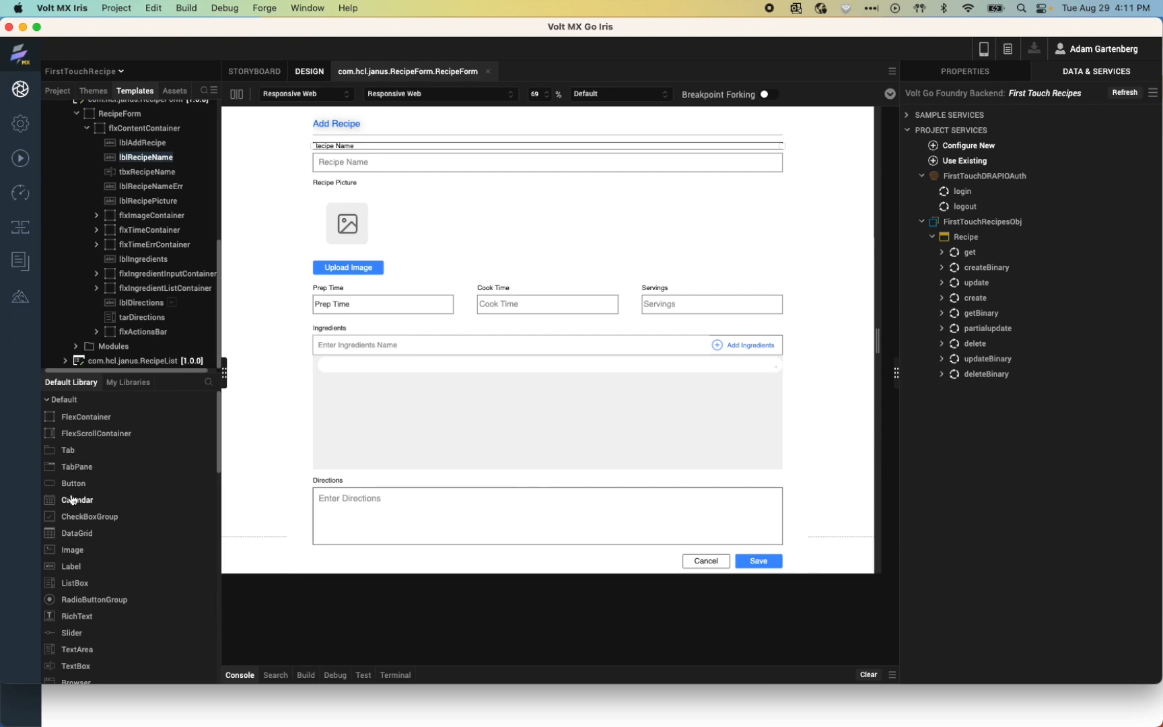
# Step: Expand the AppCardLarge component in the Templates tree
pyautogui.scroll(3, 96, 243)
pyautogui.scroll(8, 97, 243)
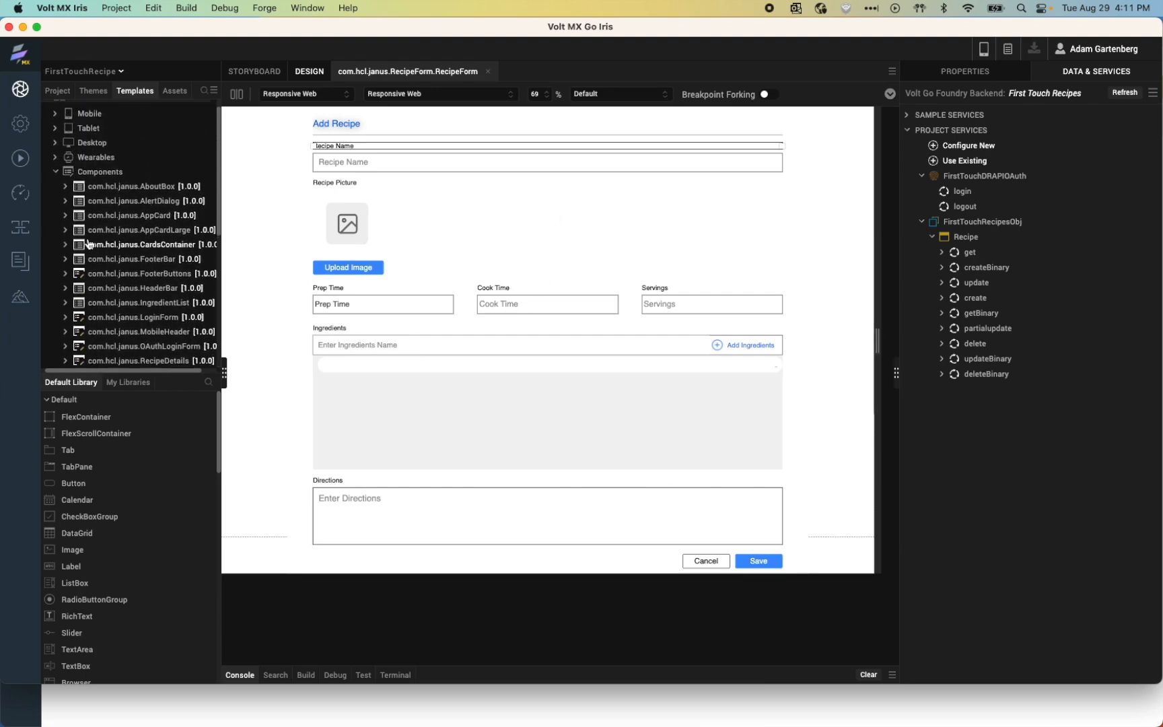
pyautogui.click(66, 232)
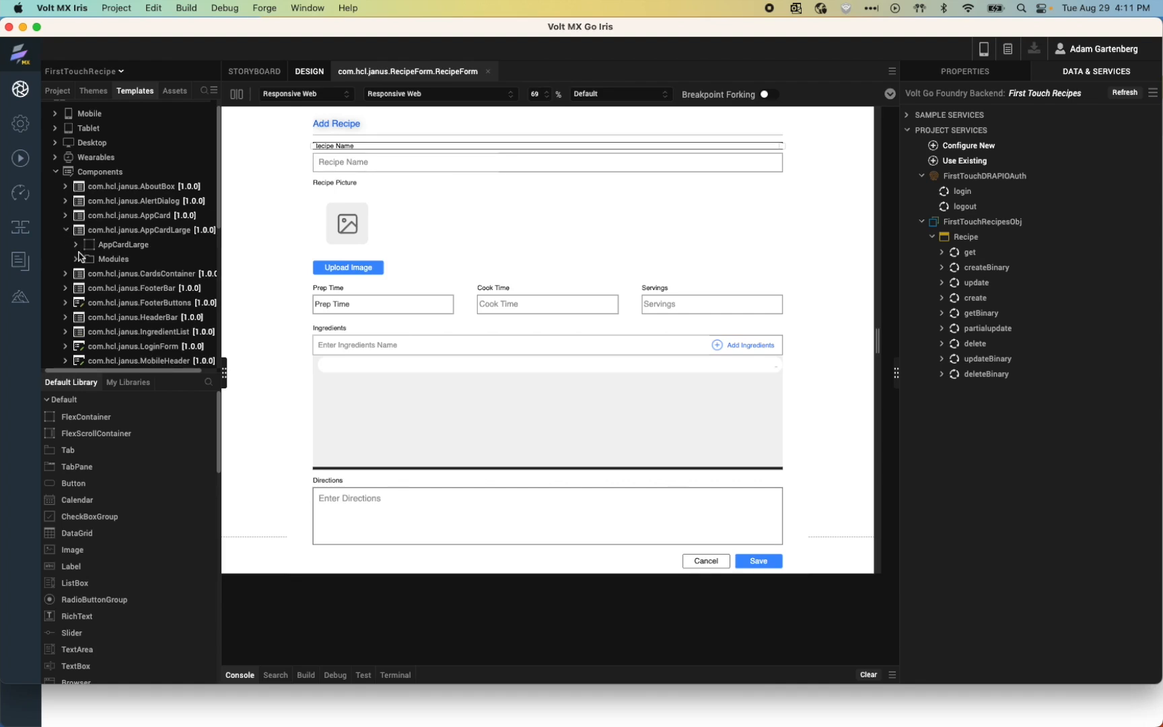
# Step: Open the AppCardLarge template and expand its flxContentContainer widgets
pyautogui.click(77, 248)
pyautogui.click(116, 246)
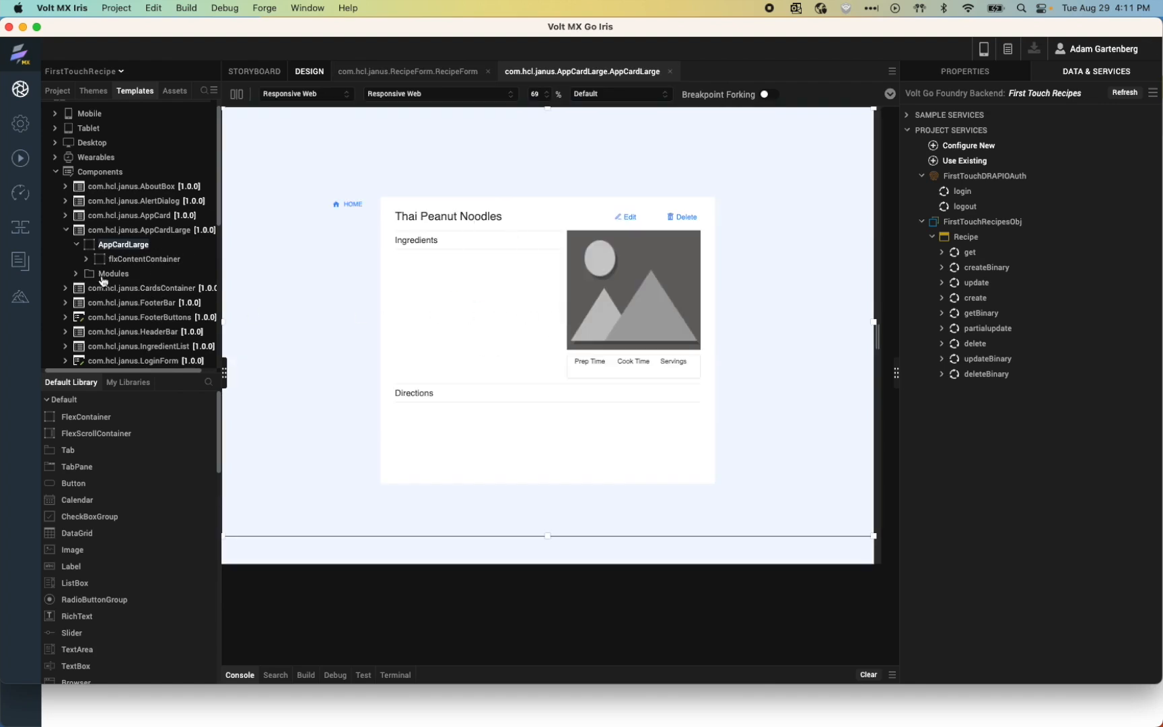
pyautogui.click(86, 260)
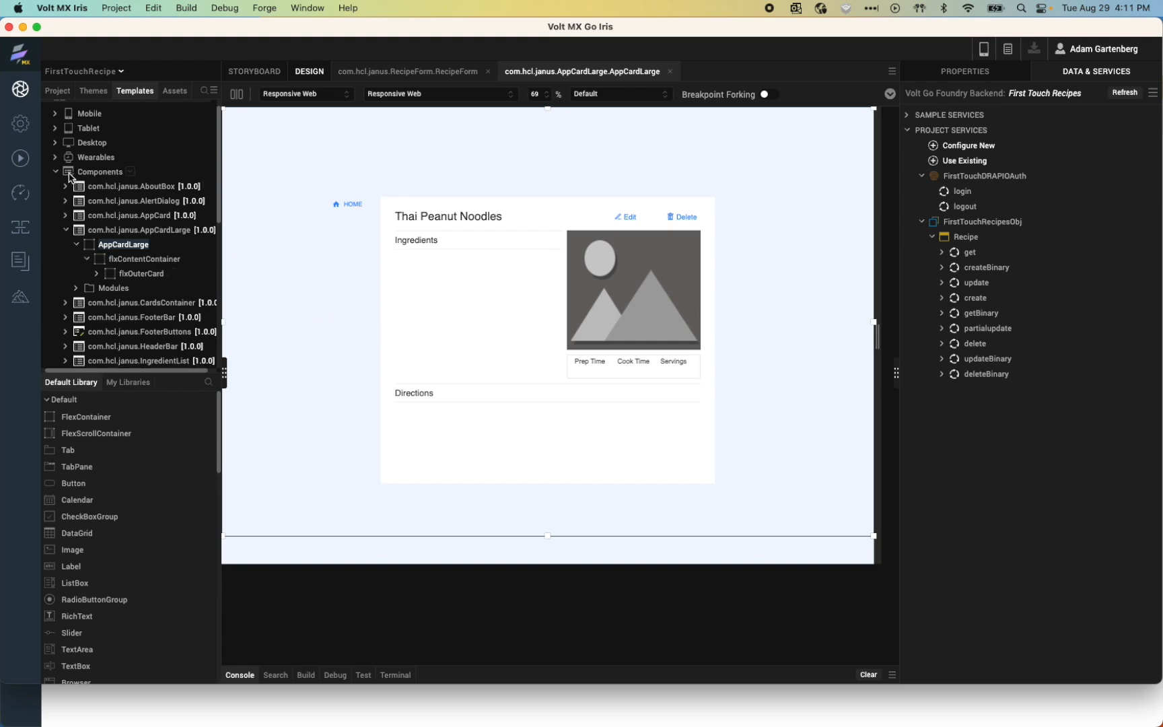
pyautogui.click(55, 115)
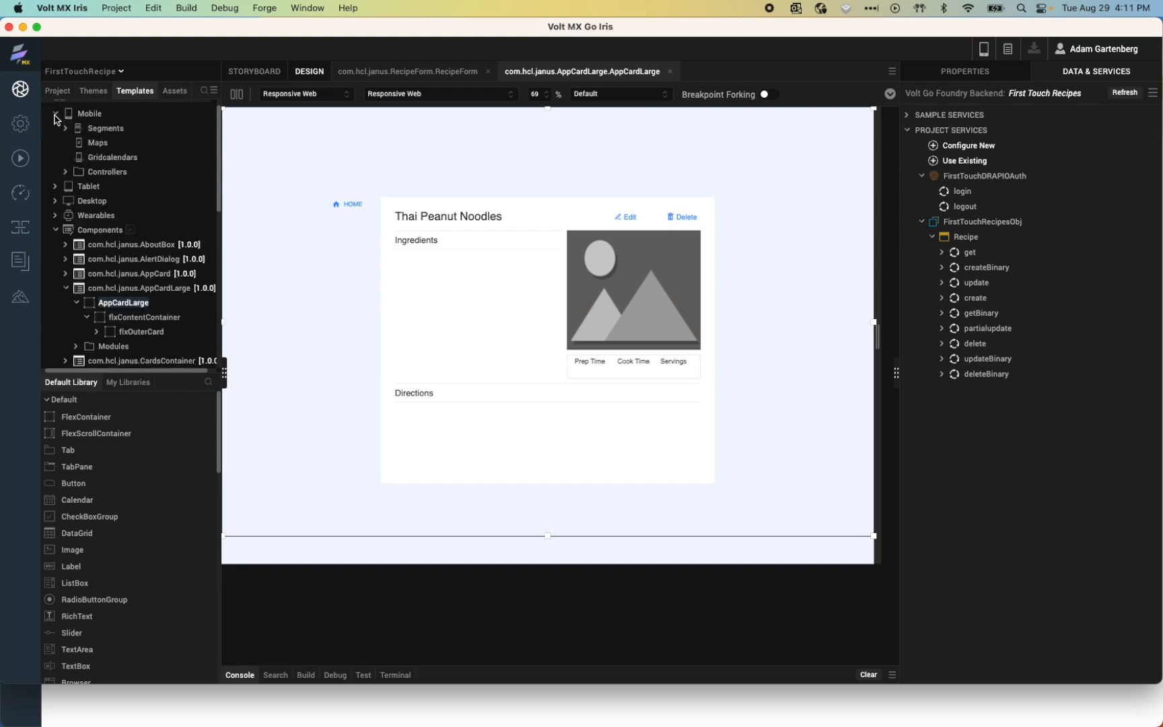
pyautogui.click(55, 115)
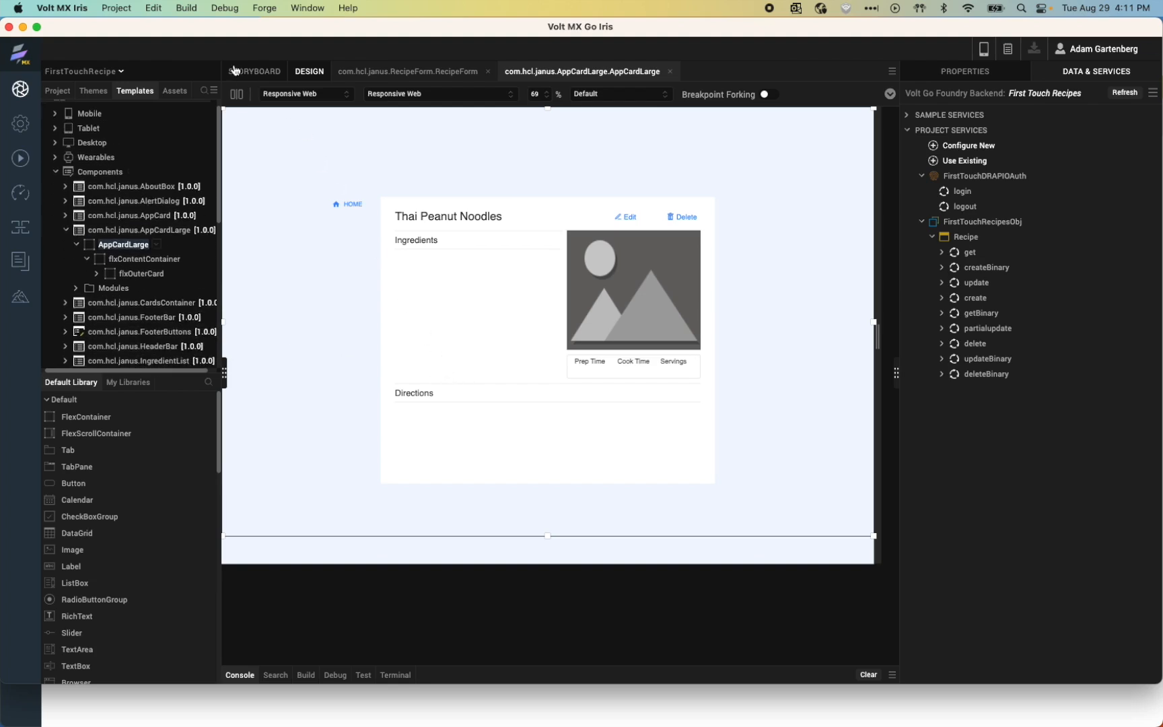
pyautogui.click(196, 8)
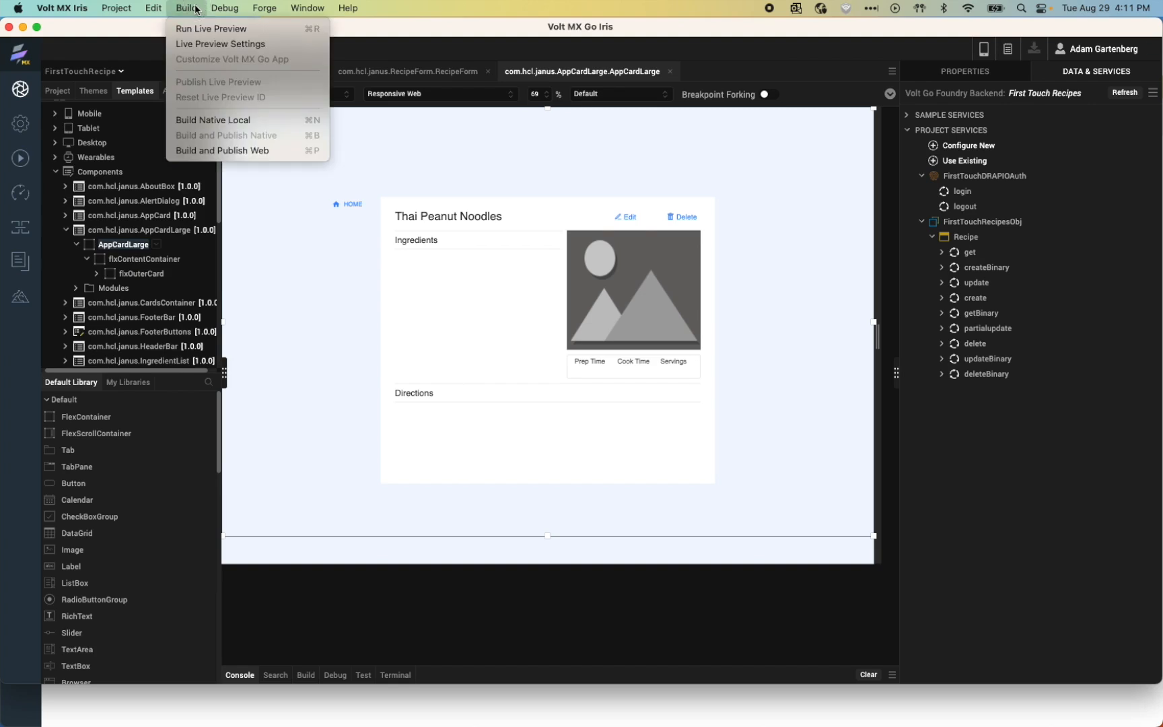
# Step: Publish a clean Responsive Web build, dropping the adaptive web mobile target
pyautogui.click(222, 152)
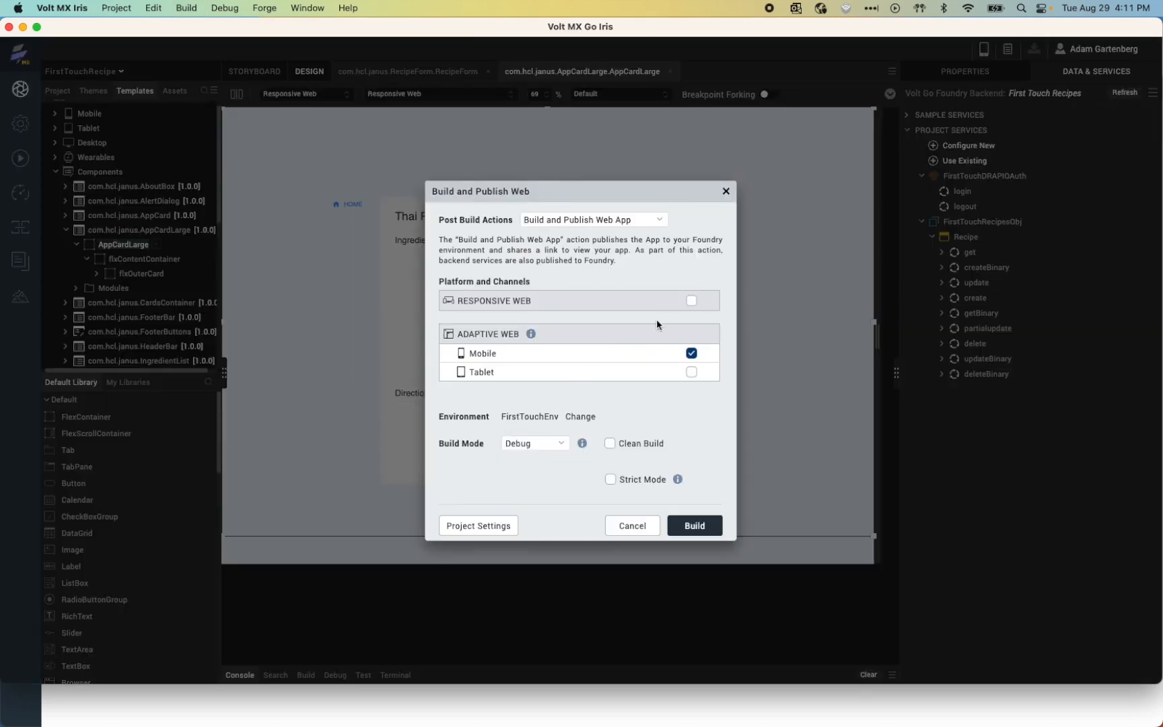
pyautogui.click(692, 300)
pyautogui.click(692, 354)
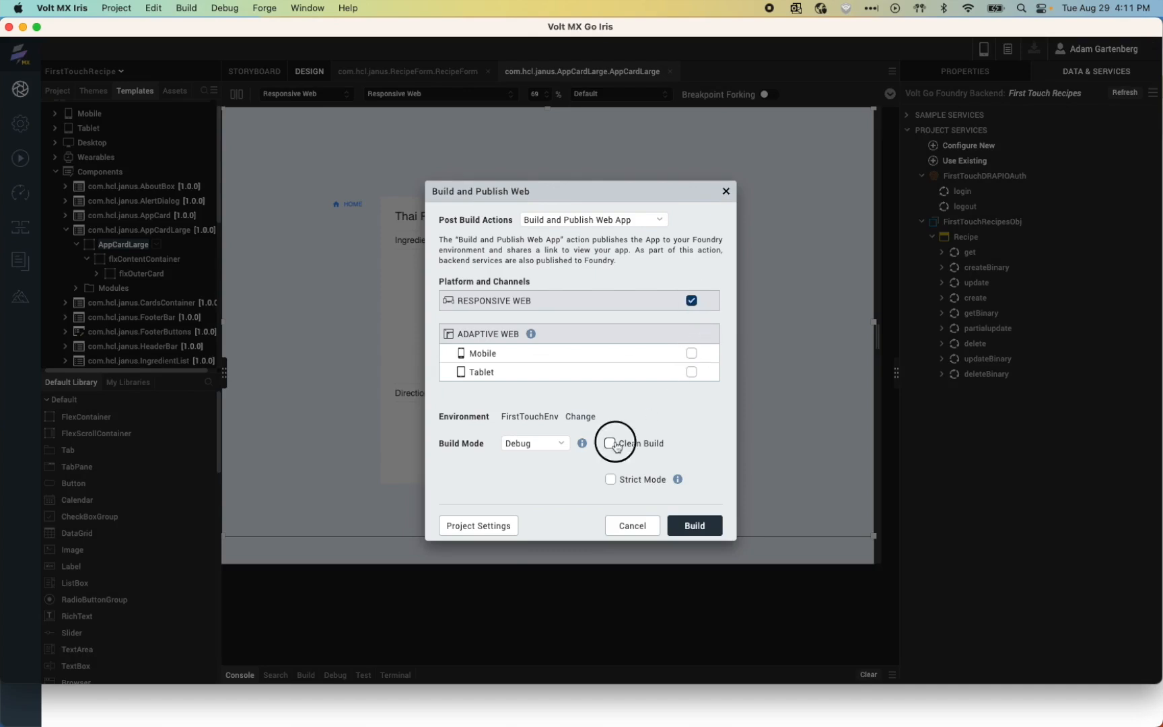
pyautogui.click(610, 442)
pyautogui.click(690, 532)
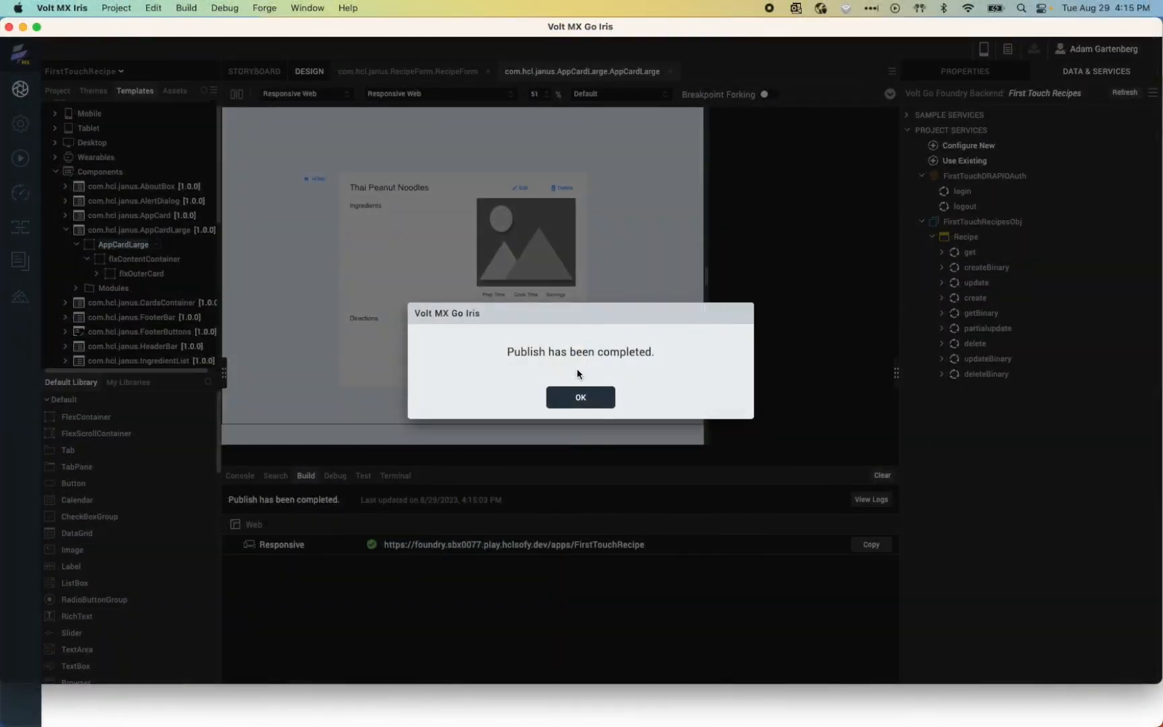
# Step: Copy the published Responsive URL and open it in a new Chrome tab
pyautogui.click(576, 402)
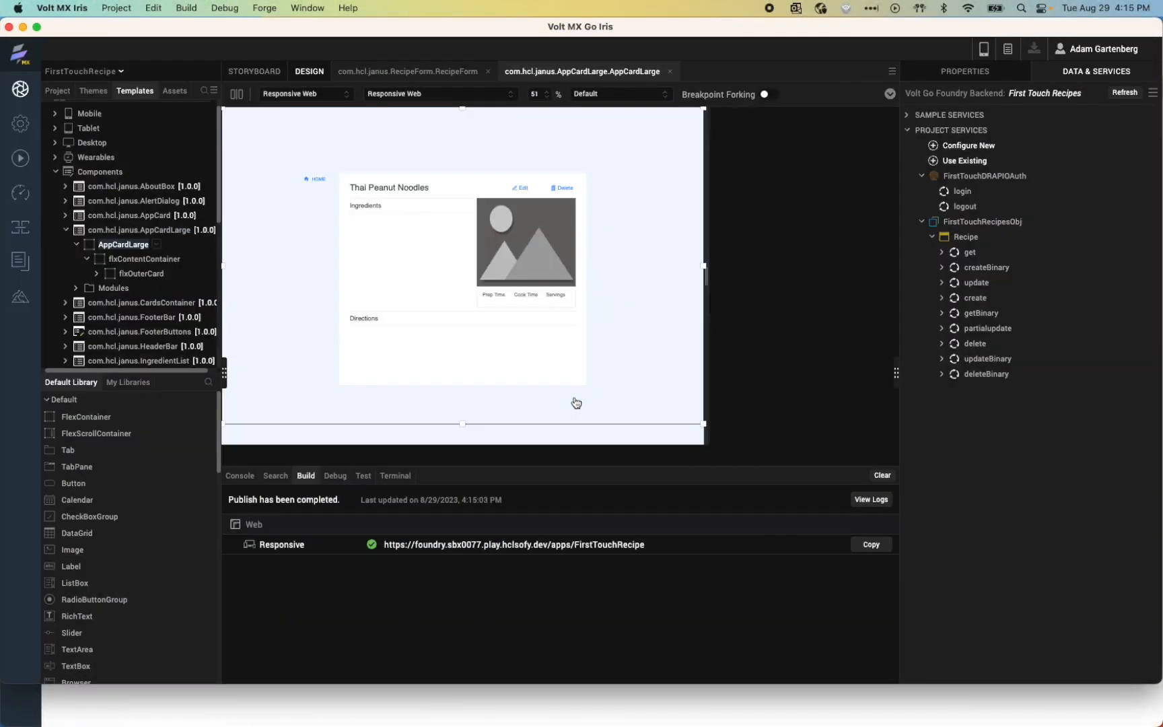
pyautogui.click(871, 546)
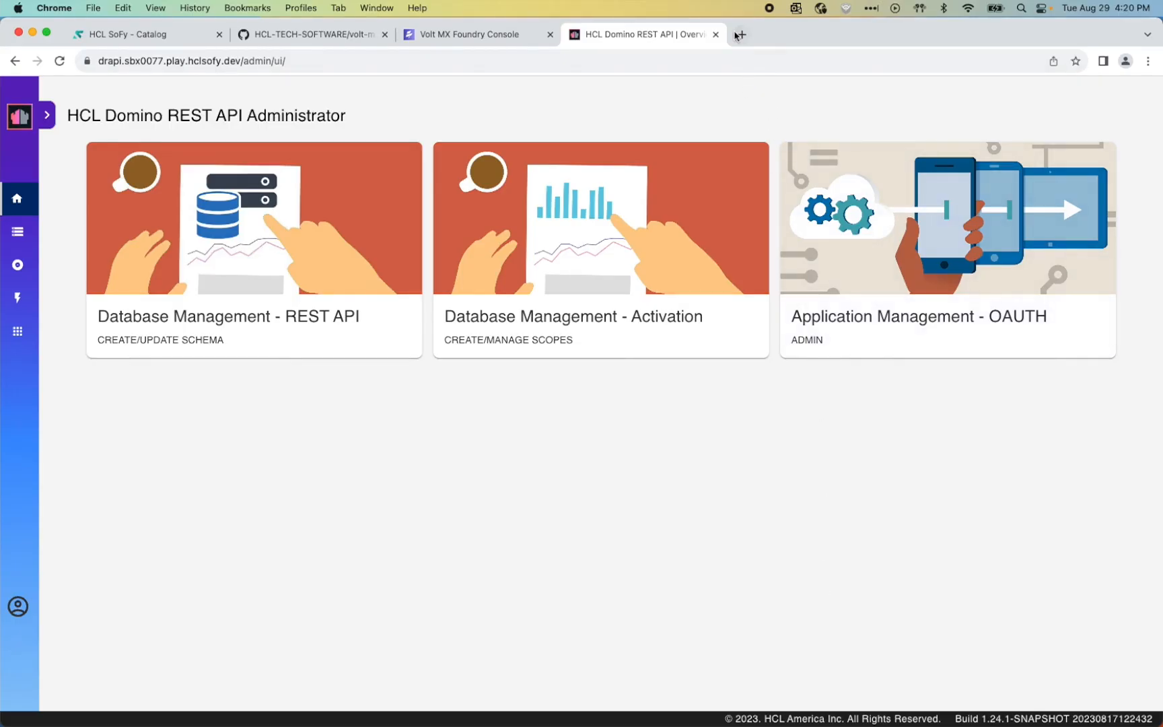
pyautogui.click(739, 35)
pyautogui.press('cmd+v')
# Step: Load the published Recipe Catalog web app, start signing in, and enter the Domino username
pyautogui.press('Return')
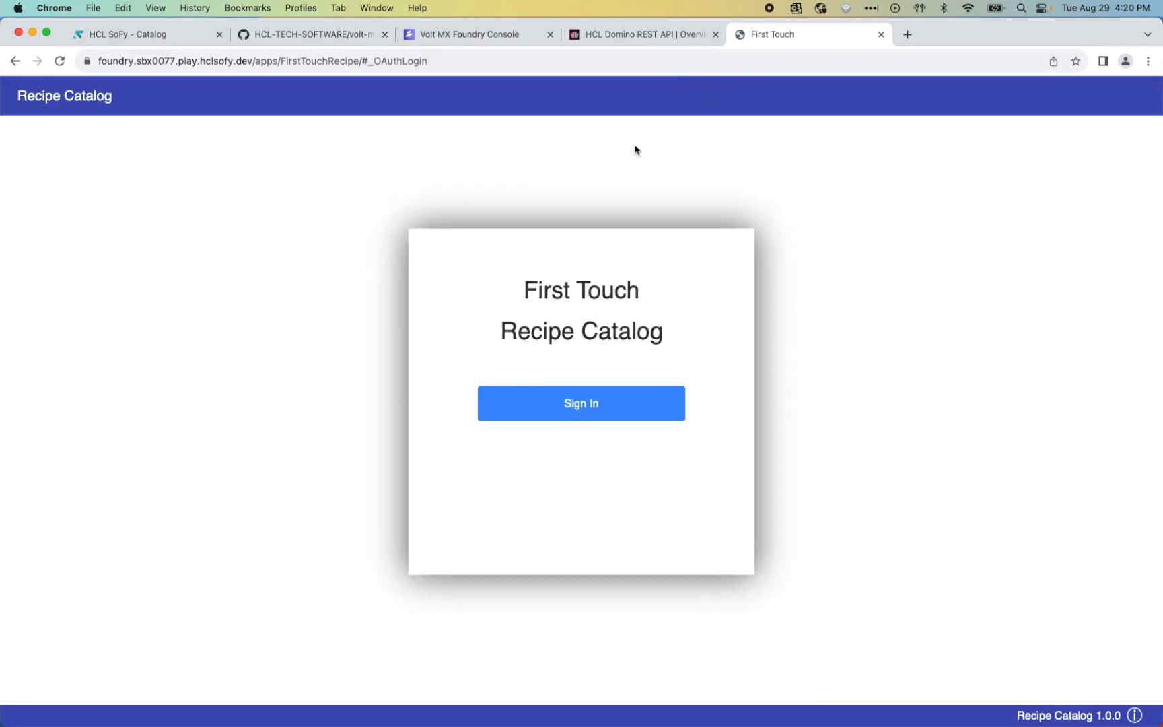
pyautogui.click(572, 403)
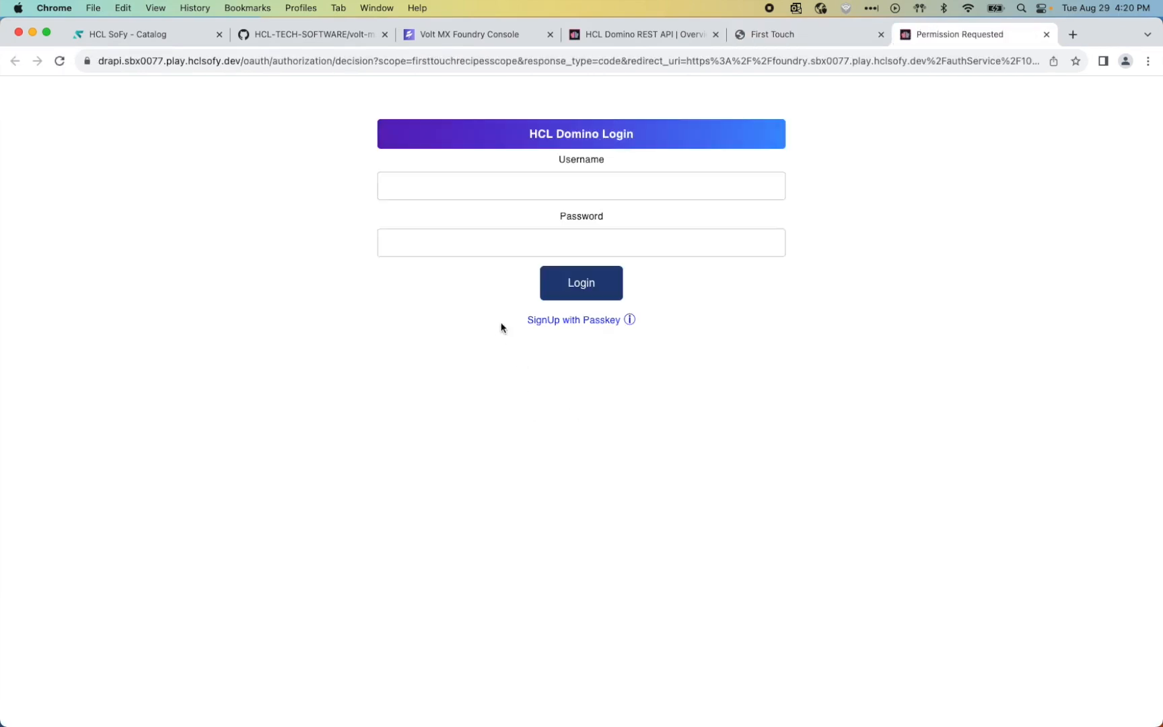
pyautogui.click(510, 188)
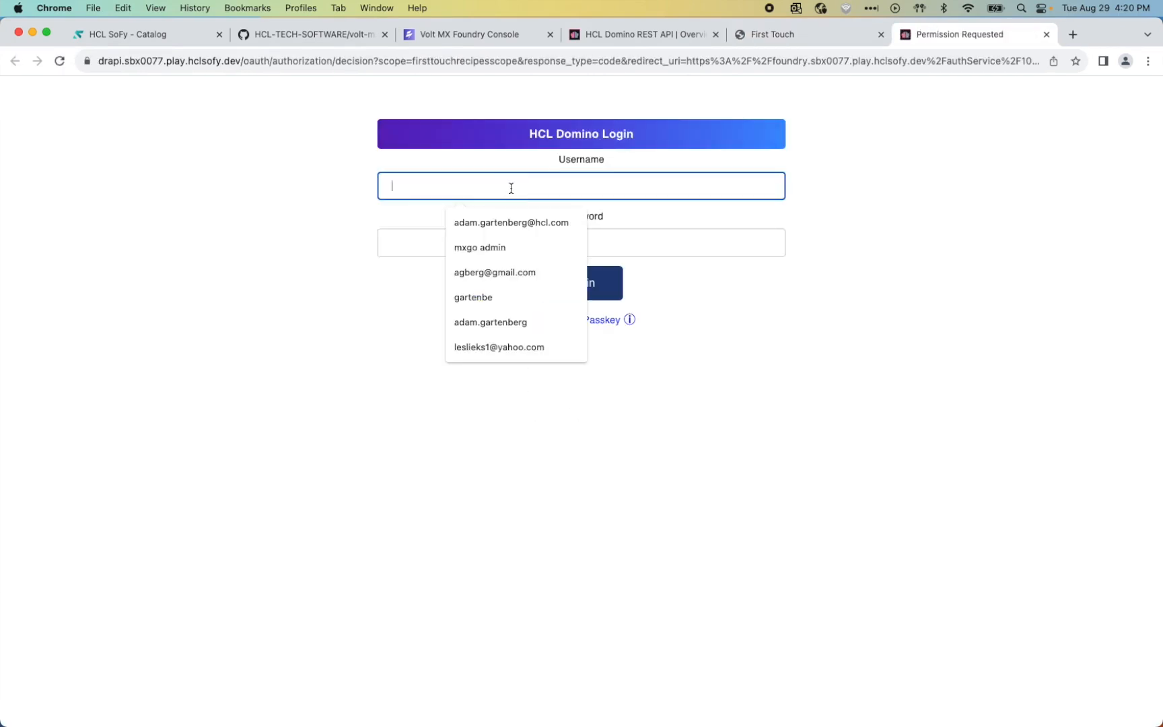
pyautogui.write('mxgo admin')
pyautogui.press('Tab')
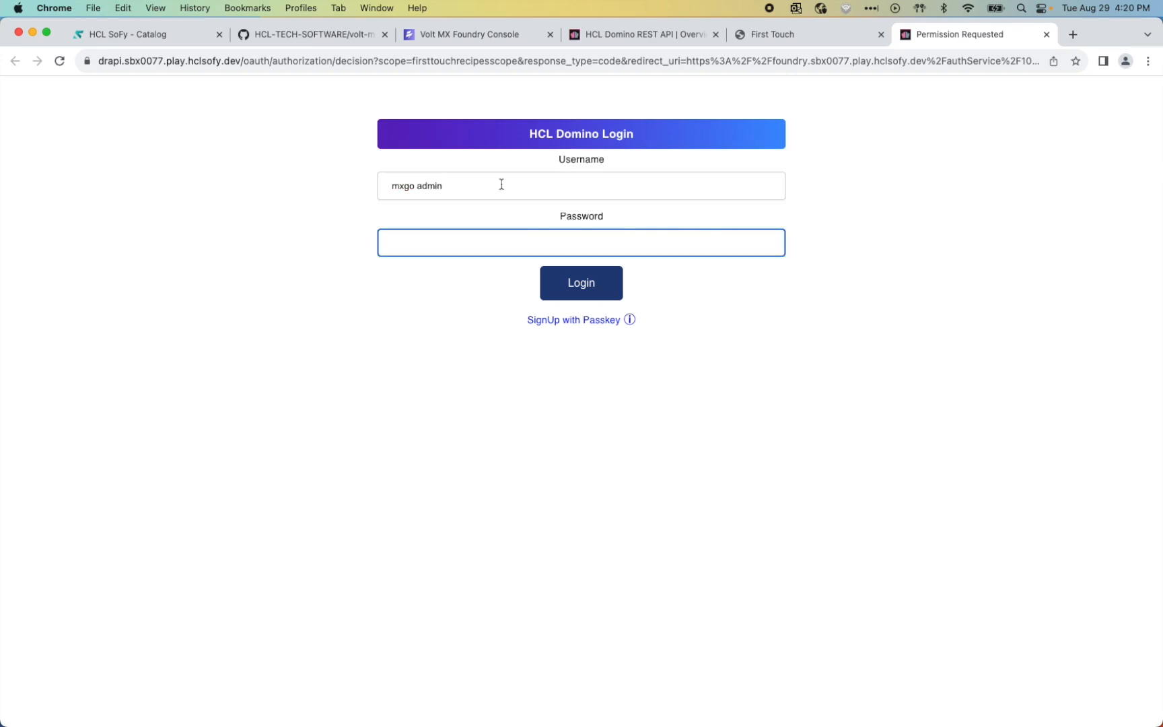
# Step: Paste the Domino REST API password copied from the SoFy catalog, log in, and allow access
pyautogui.click(169, 35)
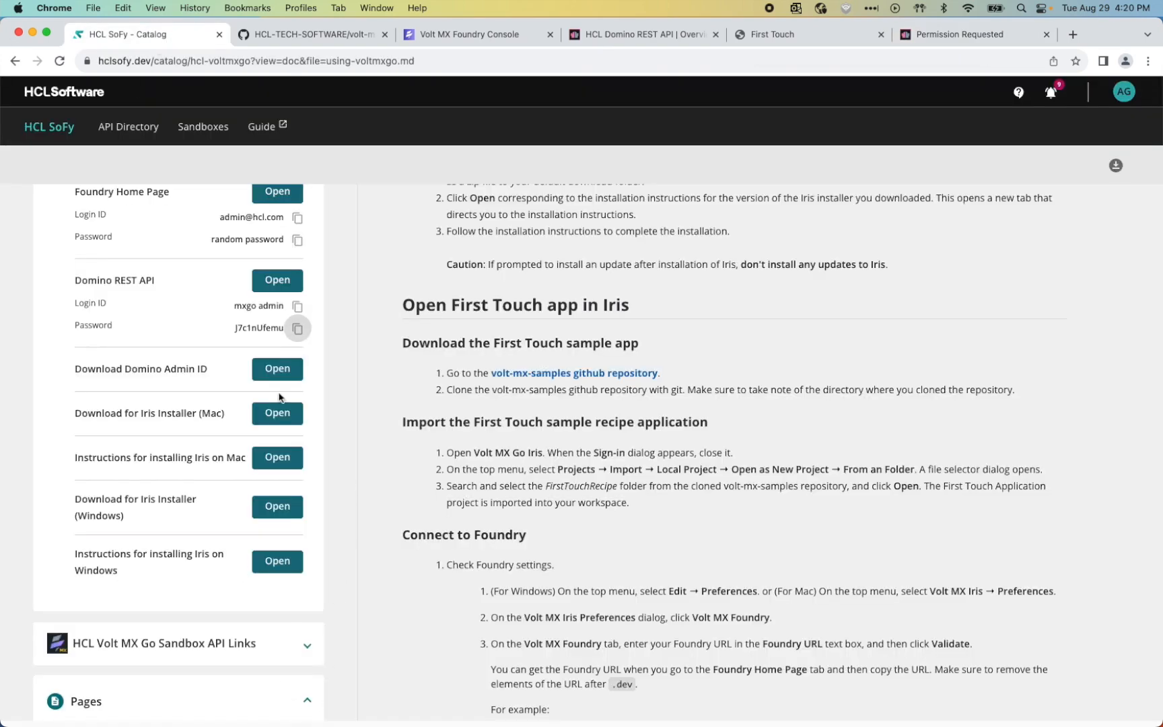
pyautogui.click(298, 328)
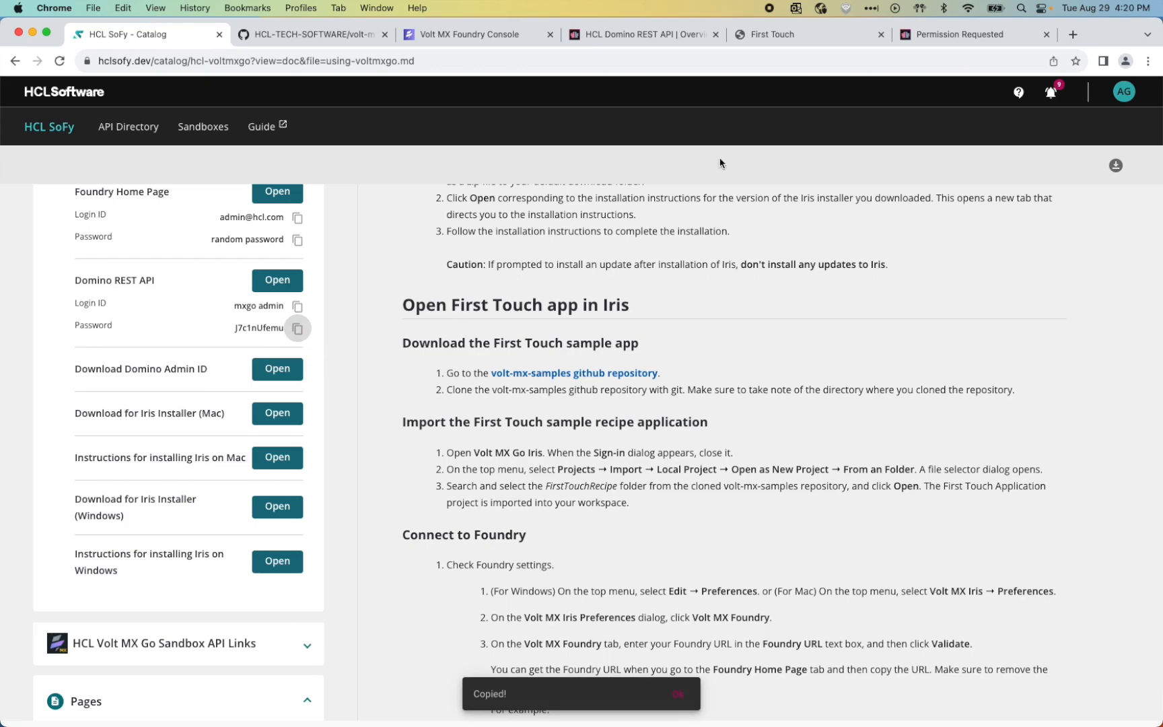
pyautogui.click(1005, 35)
pyautogui.press('super+v')
pyautogui.click(594, 291)
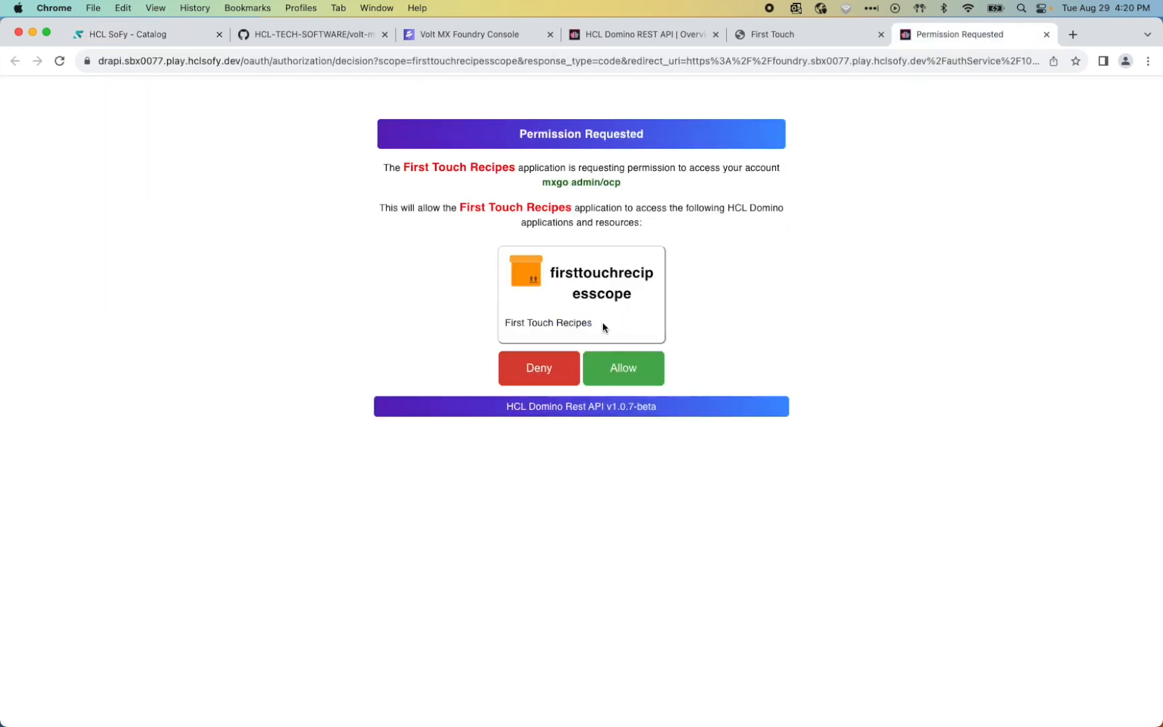
pyautogui.click(628, 378)
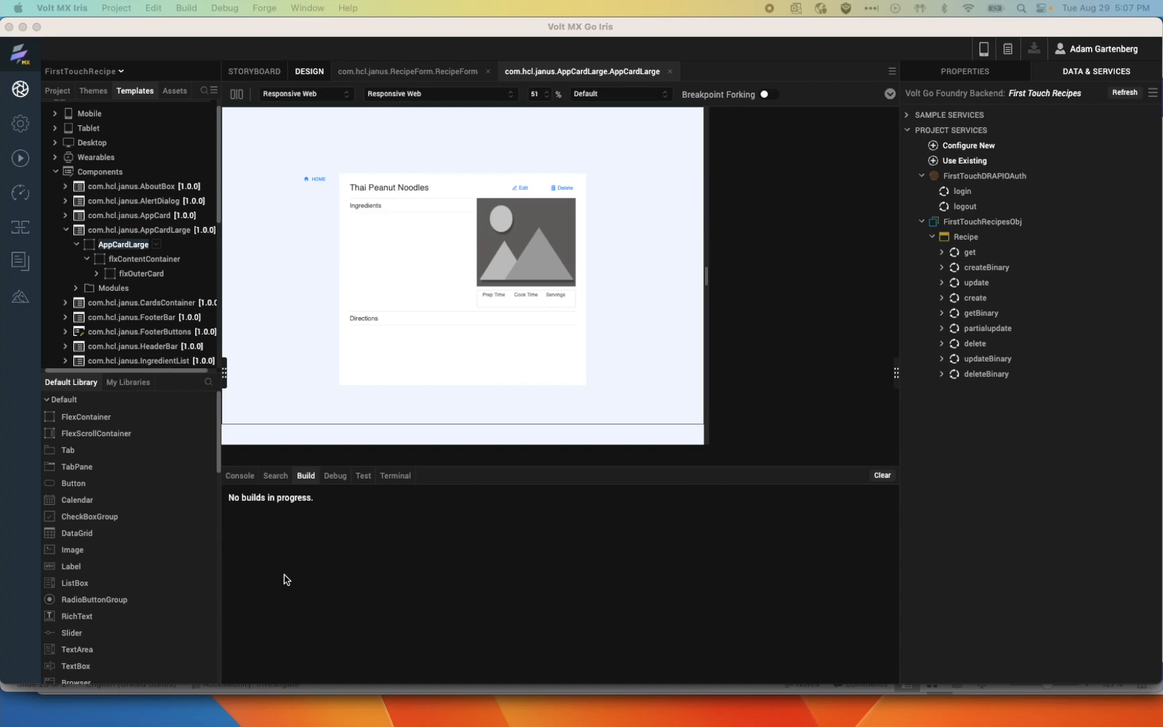
# Step: Open MainController from the FirstTouchRecipe tree's Responsive Web / Desktop Controllers and add blank lines at the top
pyautogui.click(60, 95)
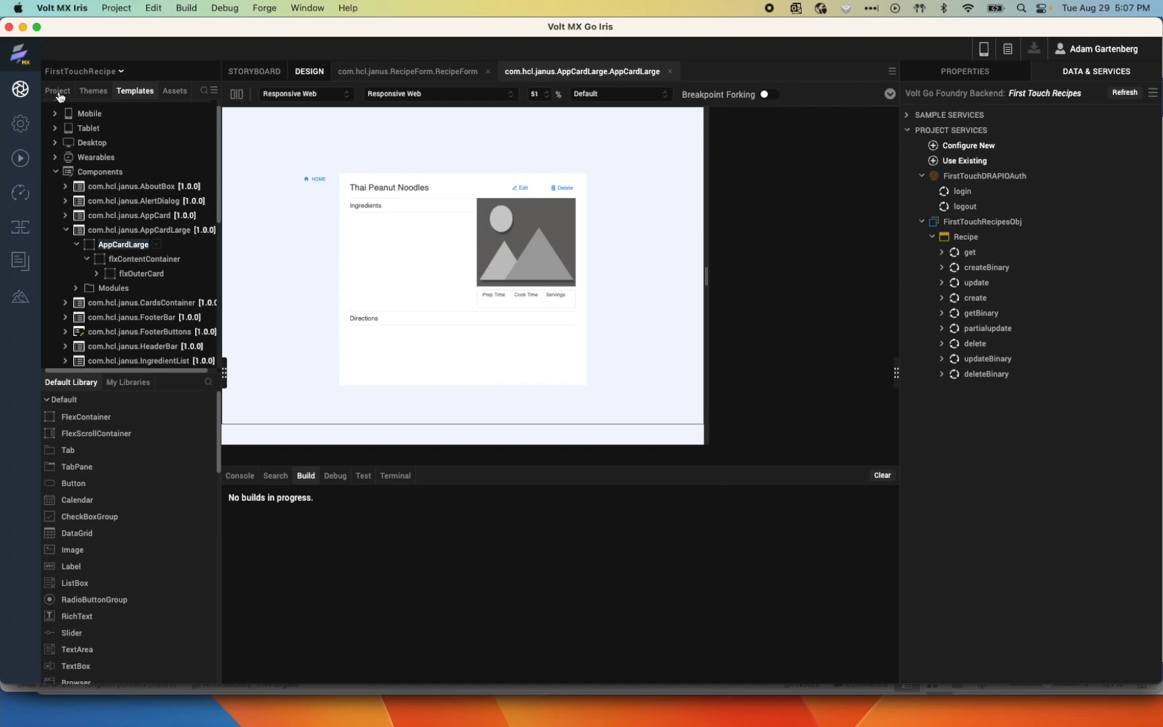
pyautogui.click(57, 92)
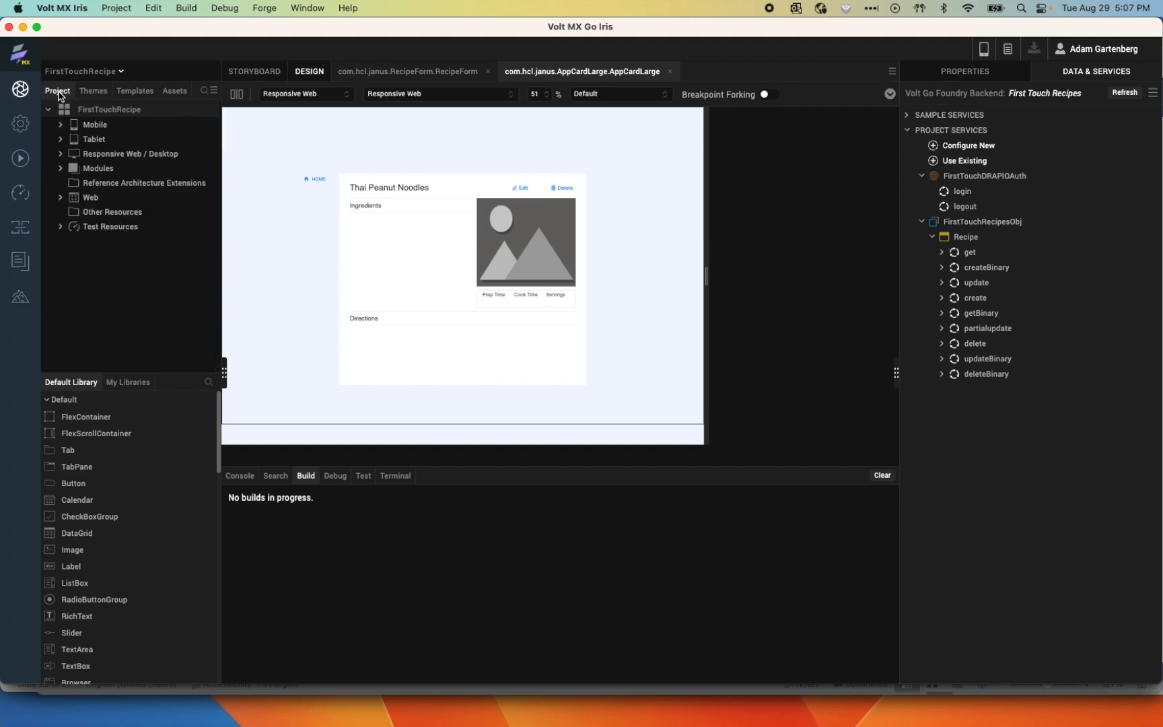
pyautogui.click(62, 157)
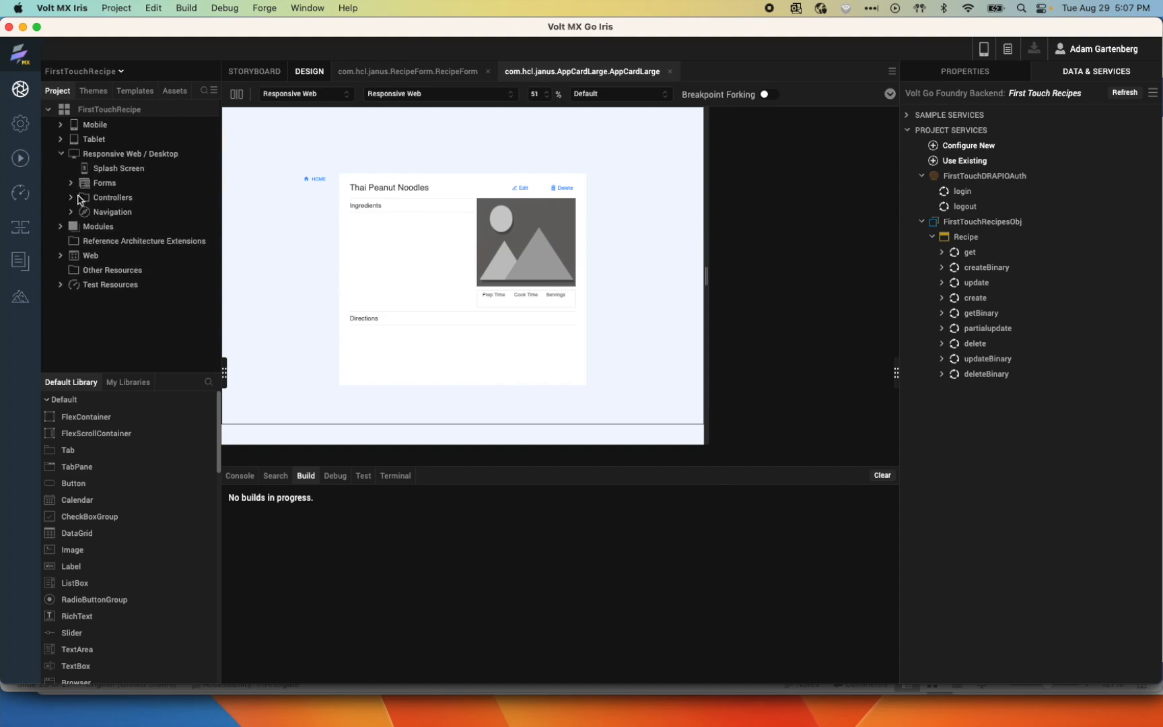
pyautogui.click(71, 198)
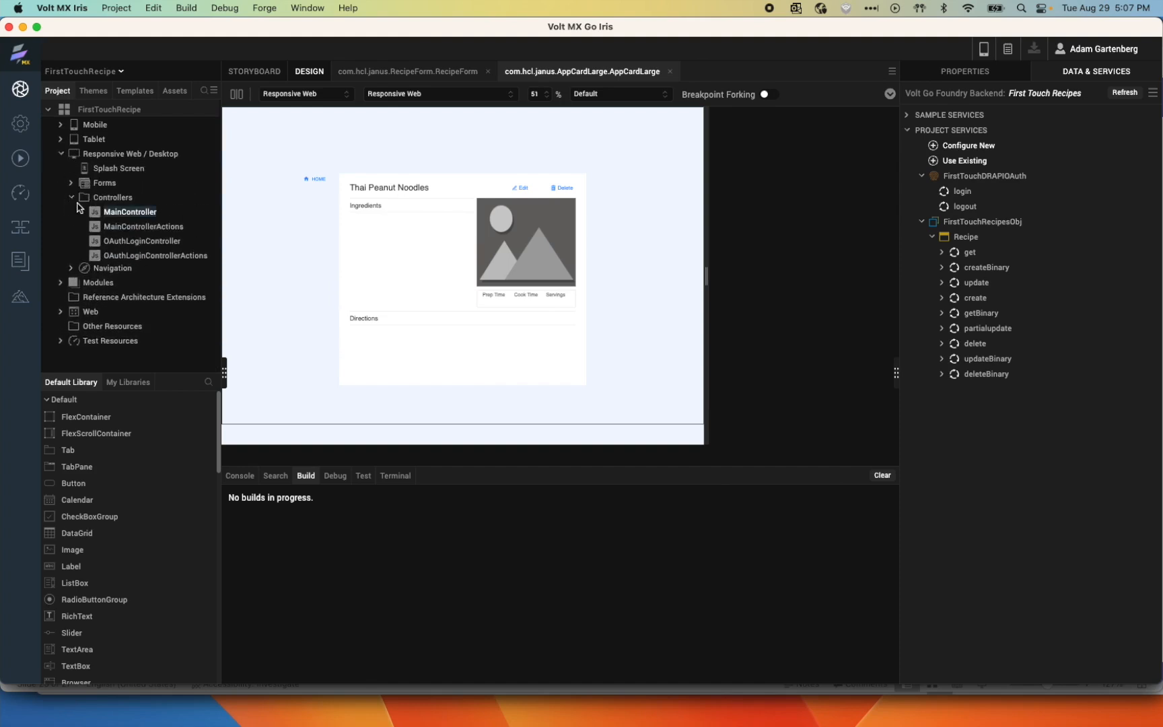
pyautogui.doubleClick(129, 213)
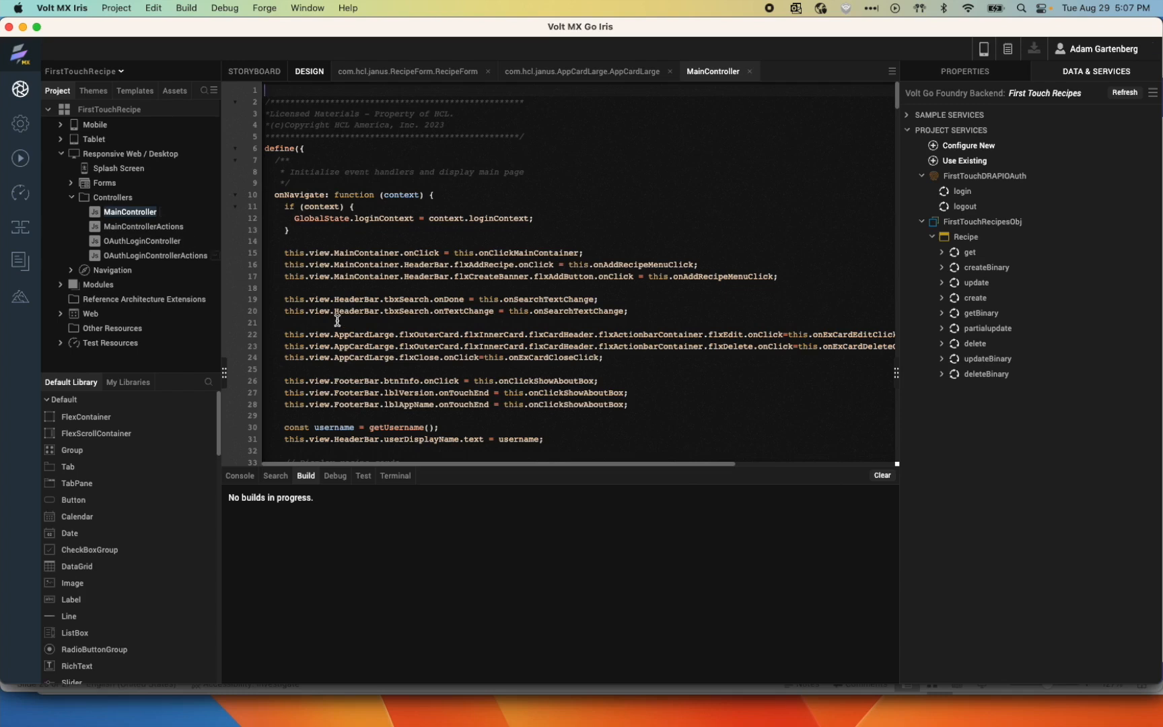
pyautogui.press('Return')
pyautogui.press('Return')
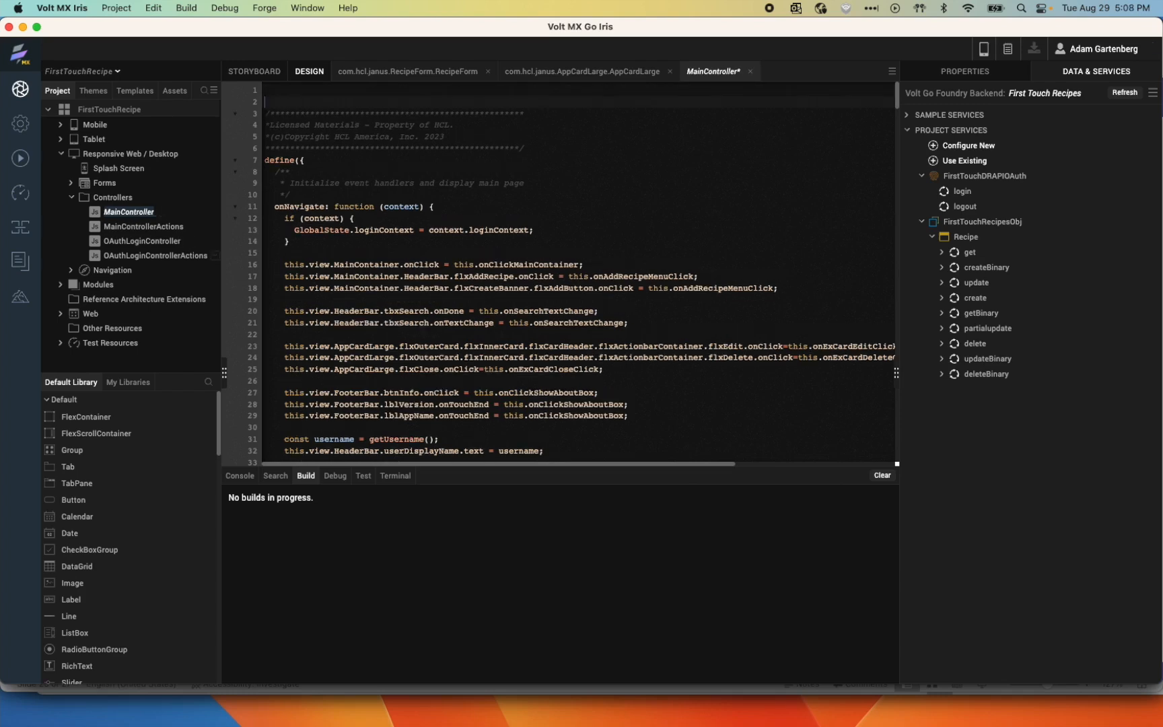
pyautogui.press('Up')
pyautogui.press('Up')
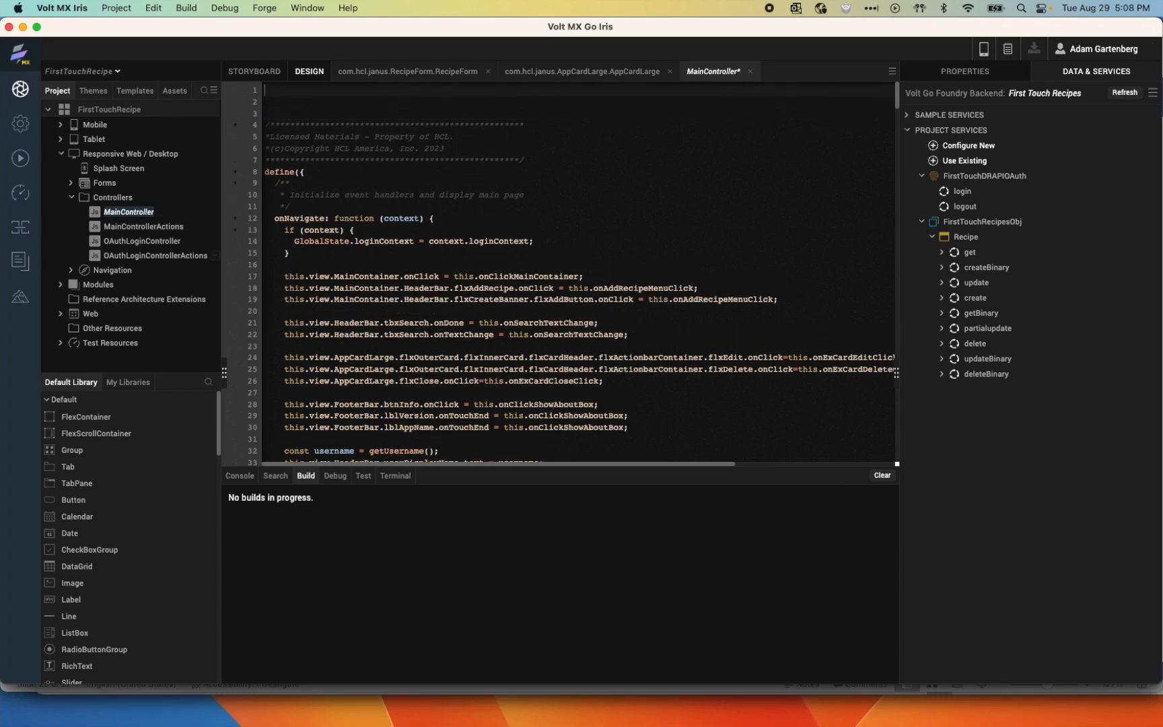
pyautogui.rightClick(283, 96)
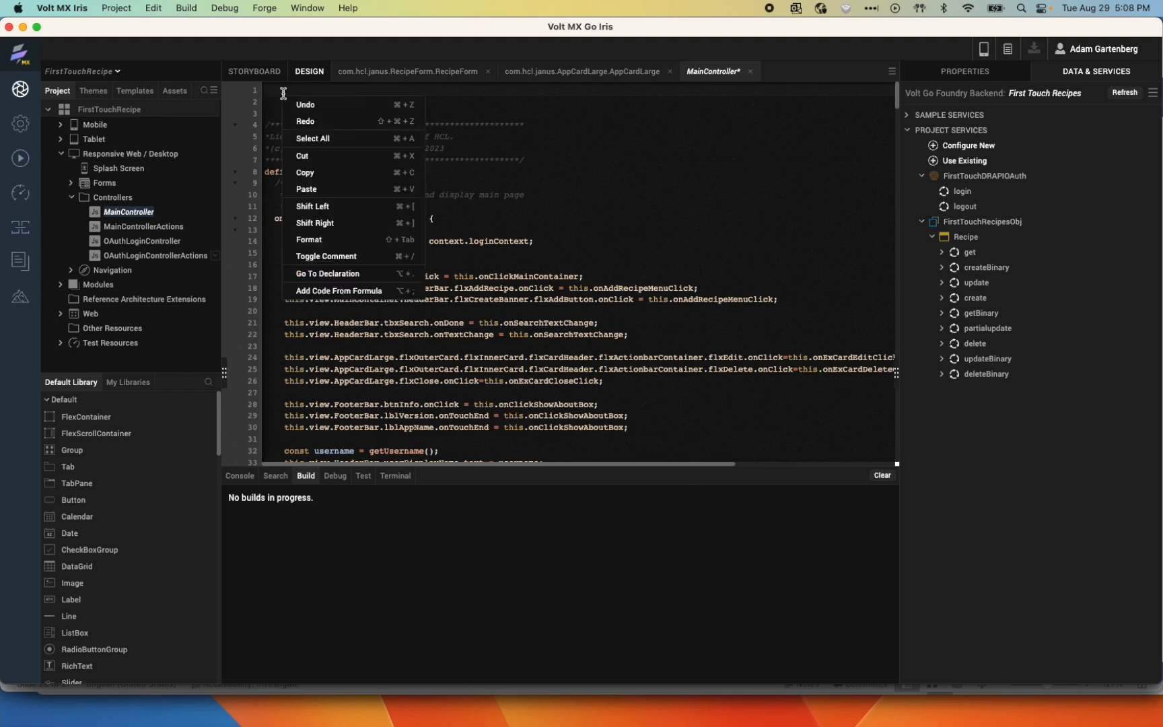
pyautogui.click(325, 291)
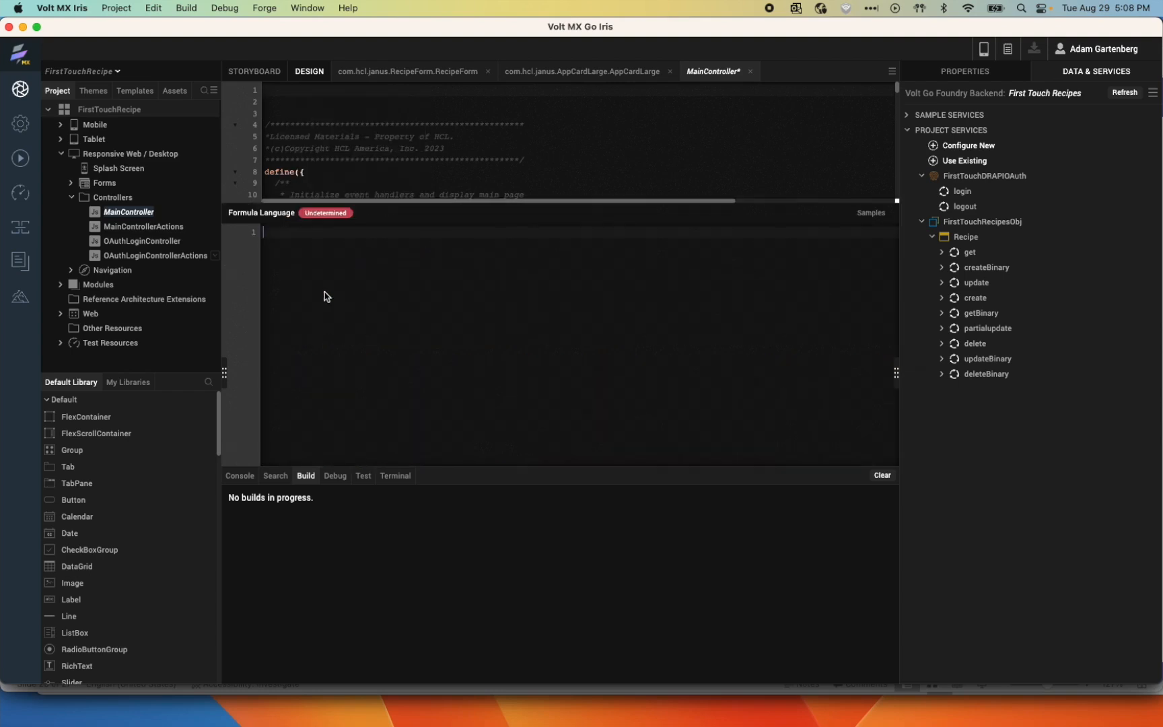
pyautogui.write('@')
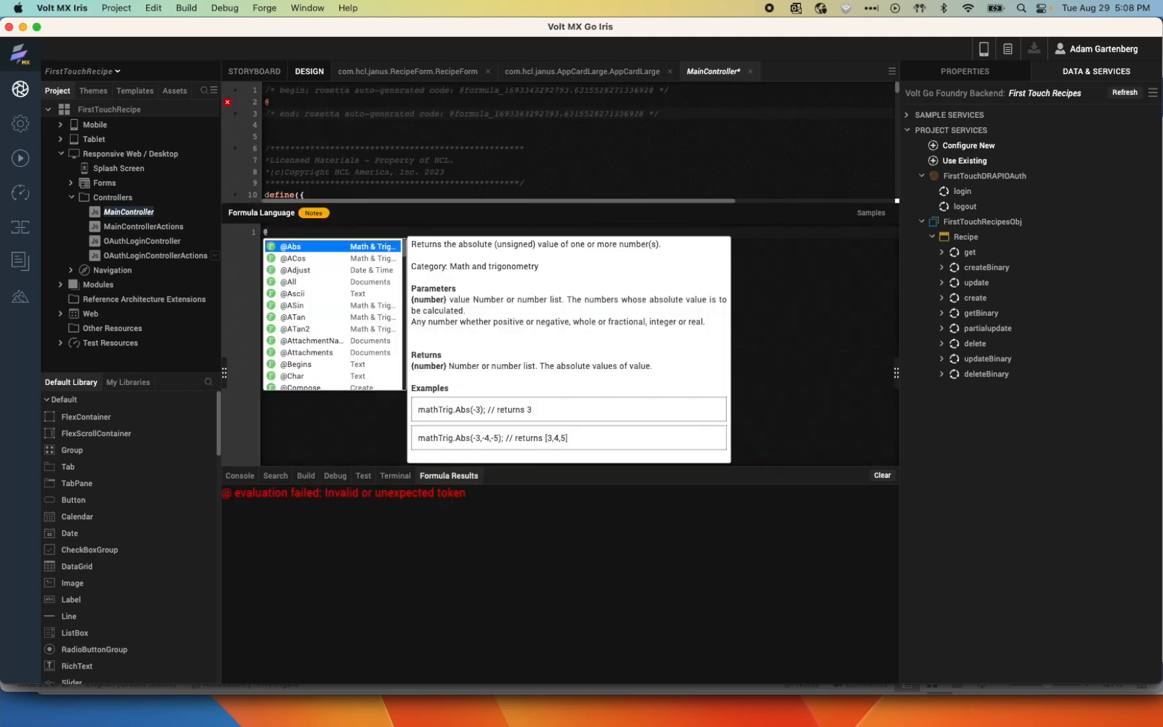
pyautogui.write('fil')
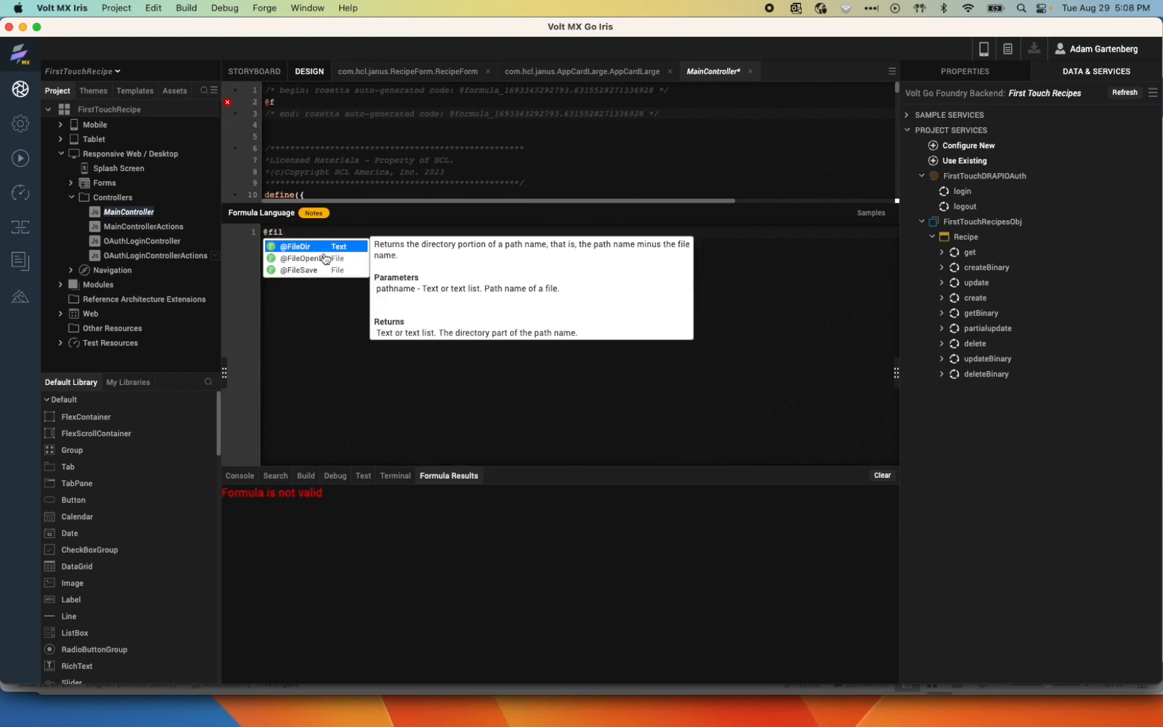
pyautogui.click(299, 271)
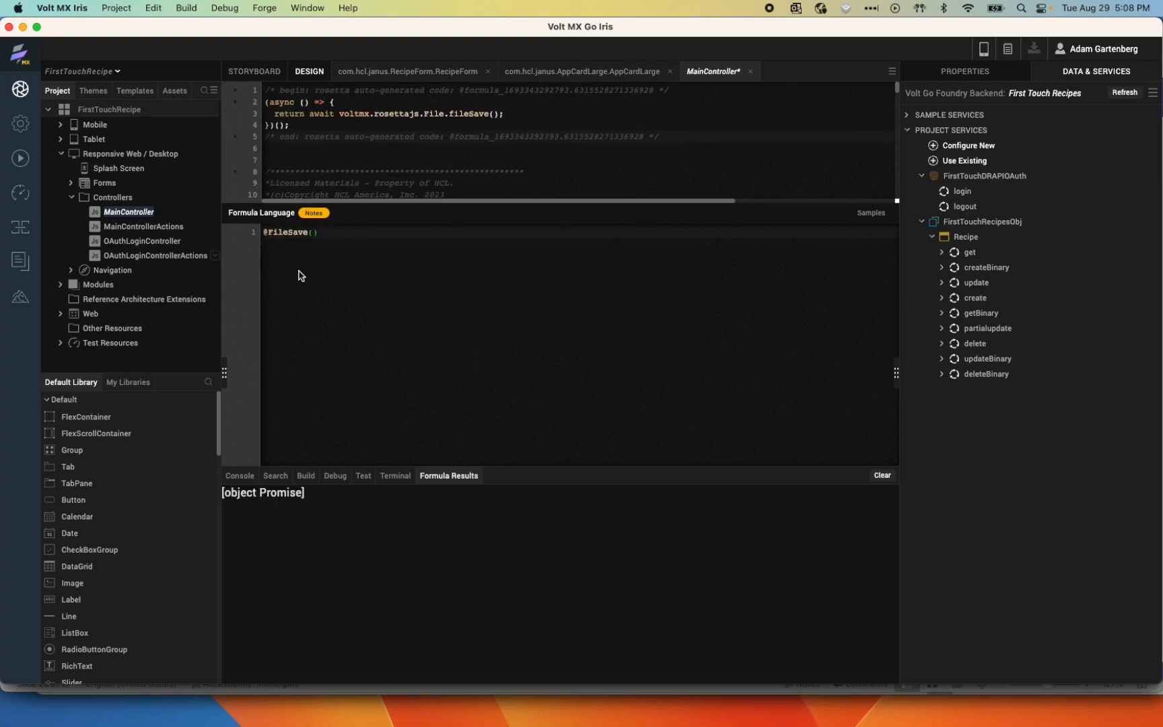